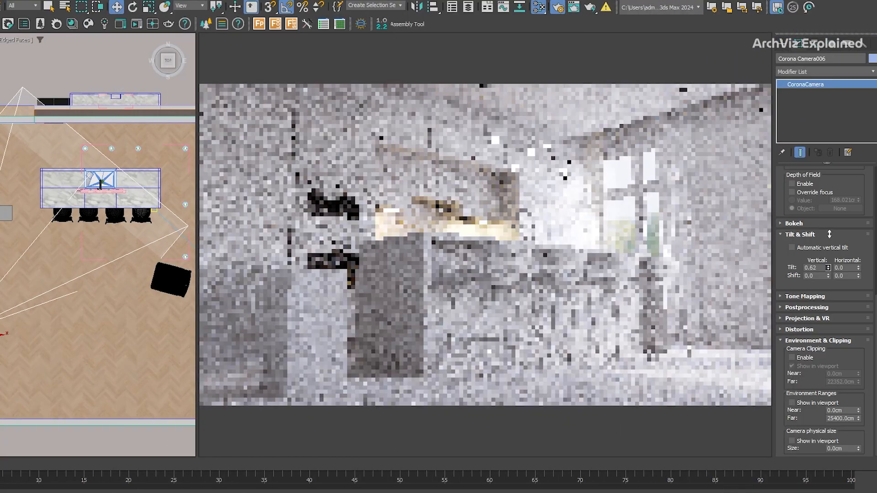
- Adjust the vertical tilt of Corona Camera006
drag(829, 268, 859, 258)
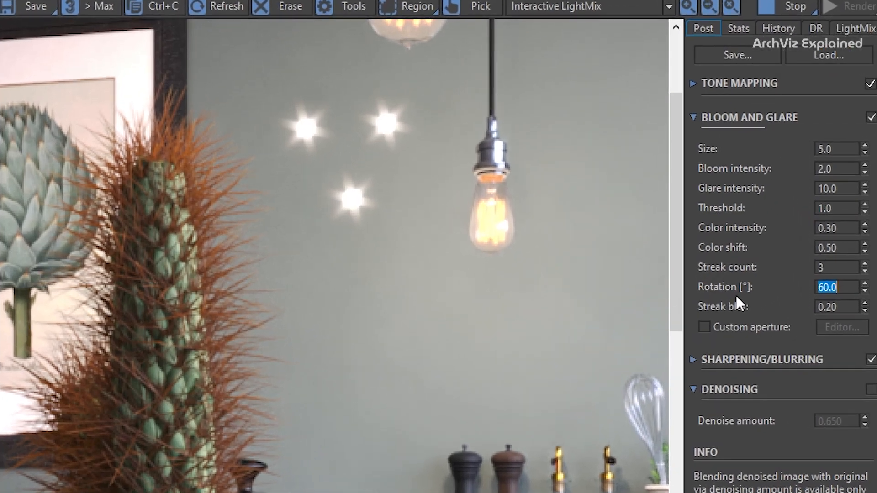
- Set the bloom and glare rotation to 80°, and finally to 180°
text(8)
key(Return)
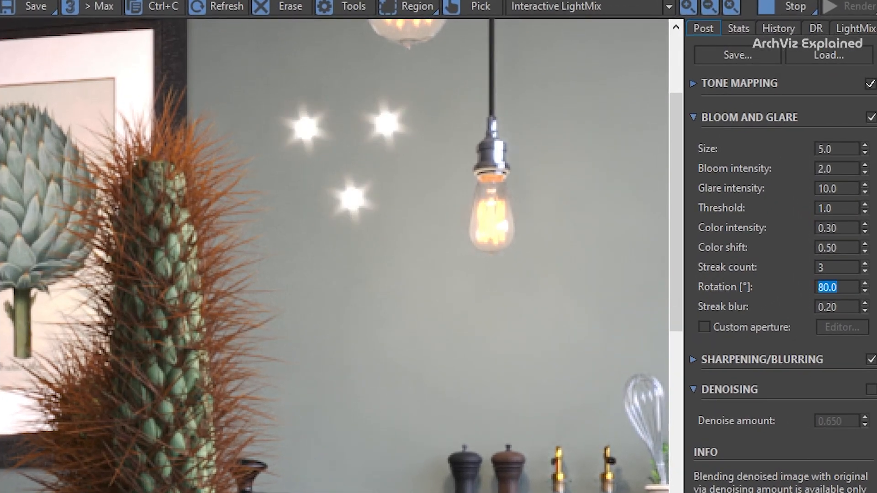
text(180)
key(Return)
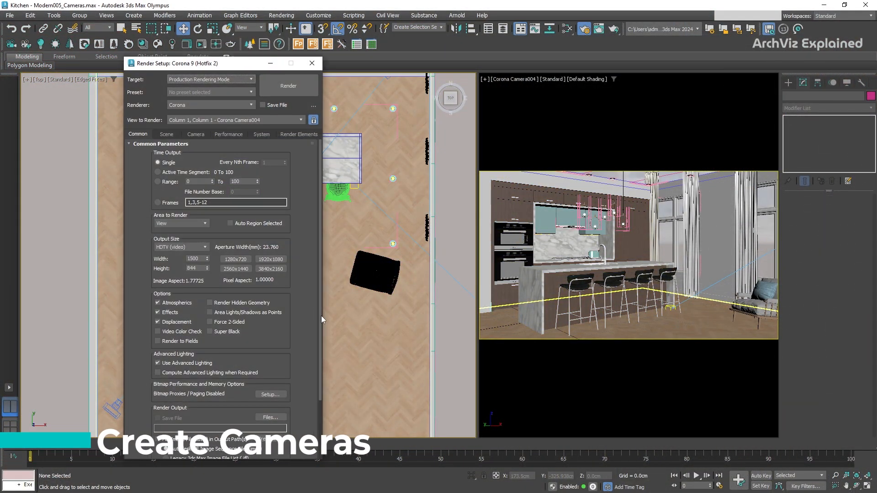
- Enable the scene's material override in the render setup and assign a new CoronaPhysicalMtl to it
click(173, 132)
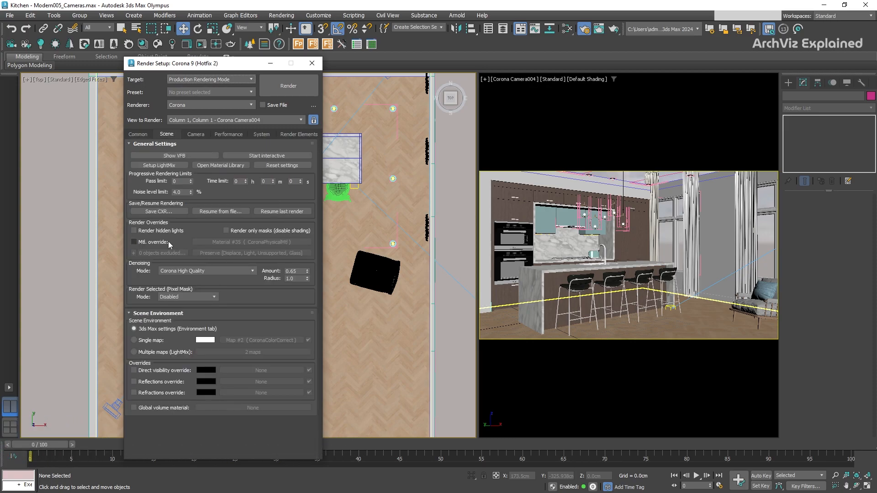
click(146, 243)
click(252, 242)
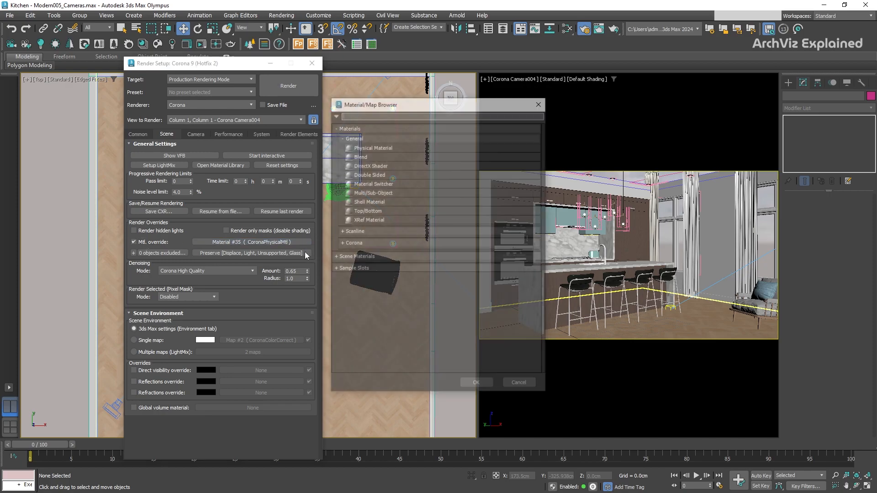
click(361, 244)
click(377, 253)
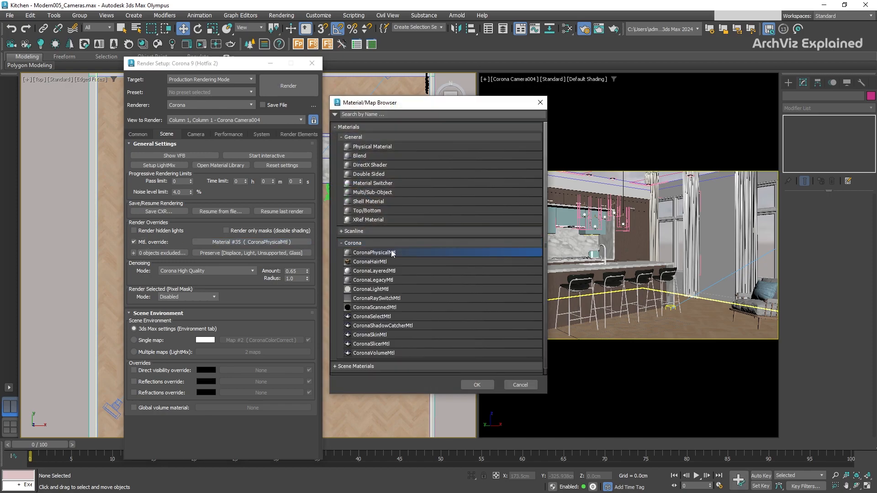
click(486, 386)
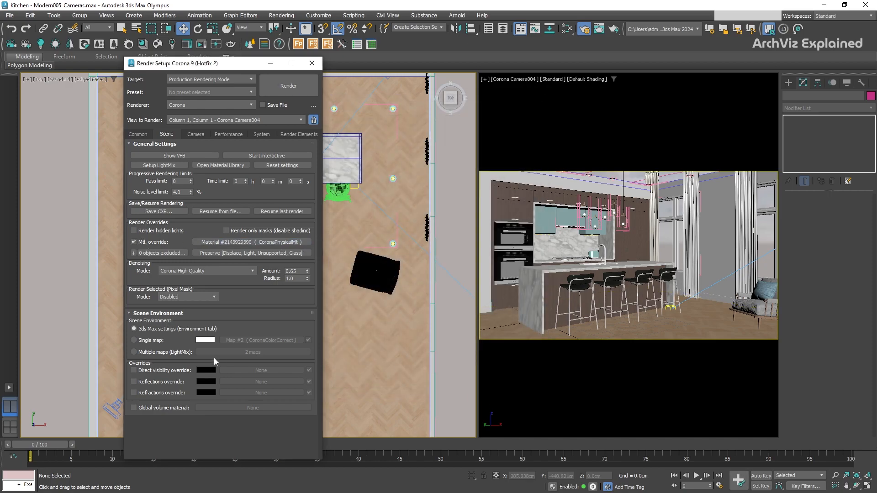
- Turn off preserving unsupported materials in the material override settings
click(245, 253)
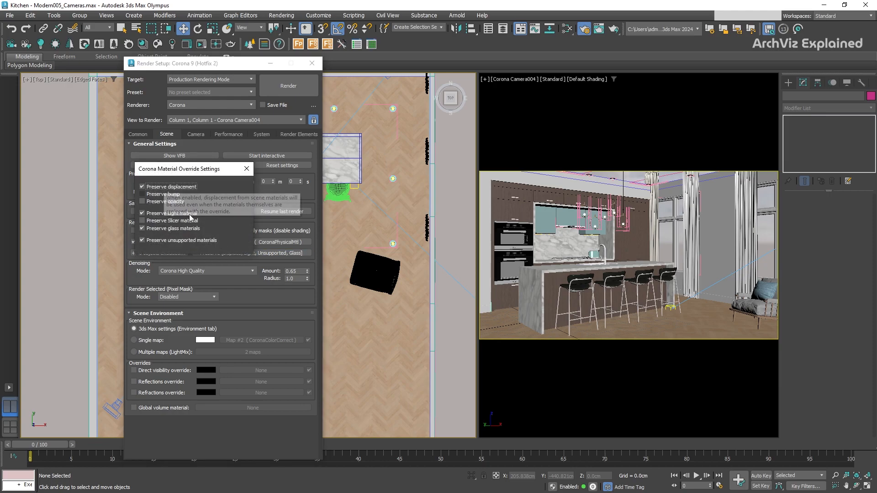
click(189, 239)
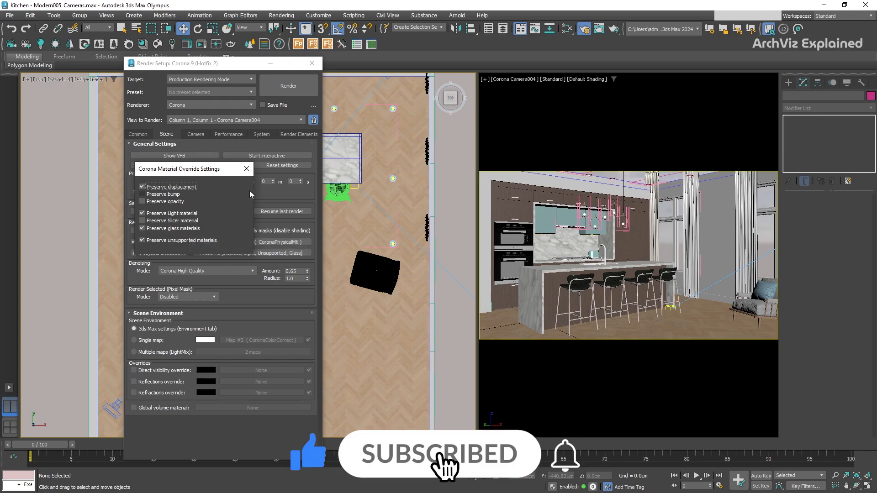
click(247, 169)
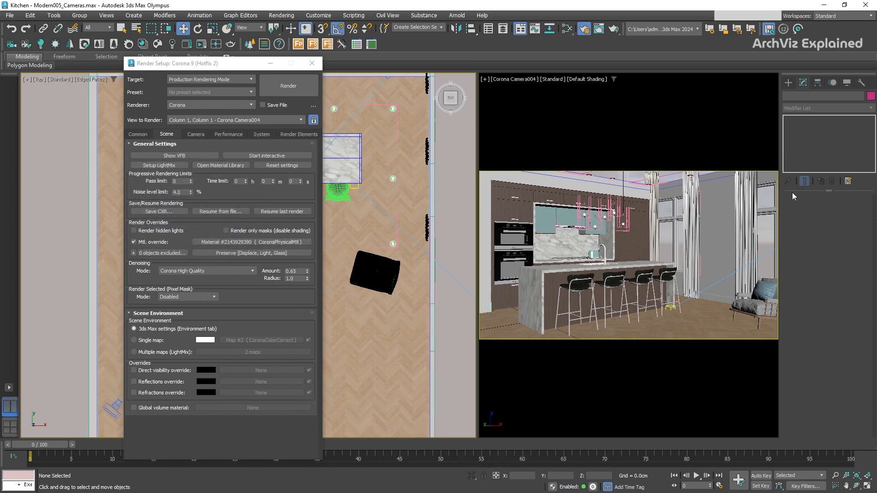
- Exclude the three curtain objects by the windows from the material override
click(692, 229)
ctrl+click(743, 232)
ctrl+click(653, 234)
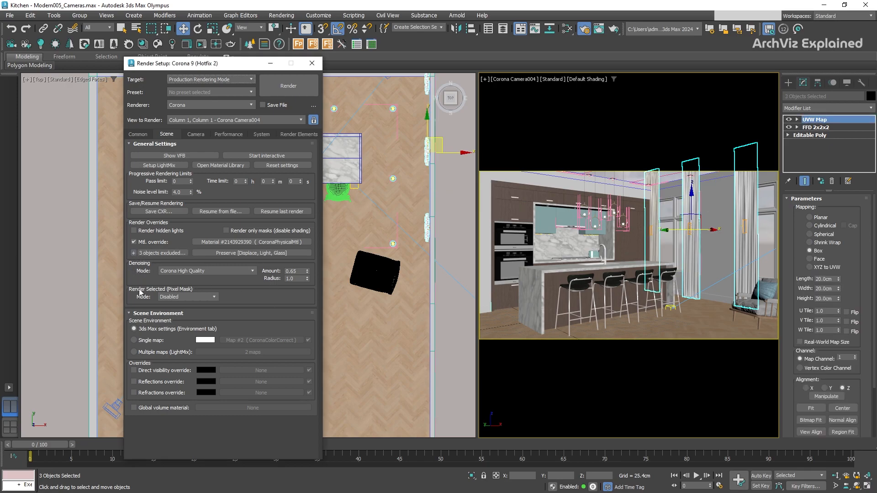
- Check the interactive rendering Max passes value in the performance settings, and close the render setup
click(238, 134)
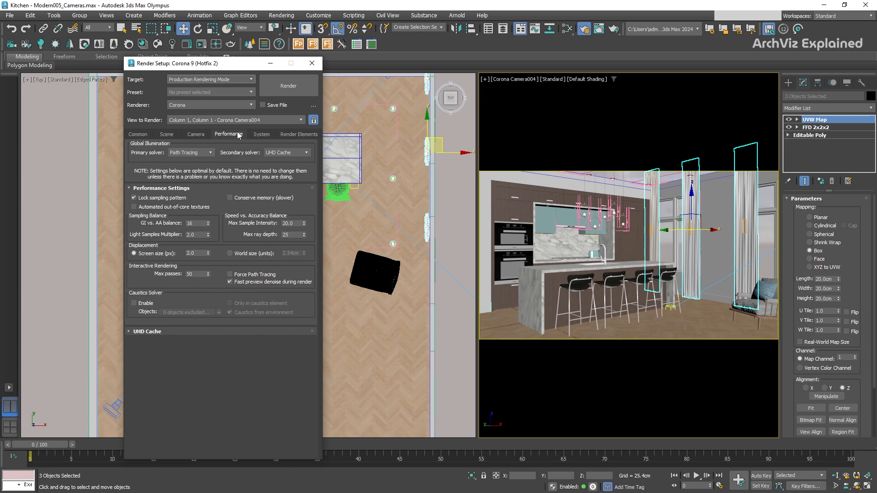
double_click(196, 273)
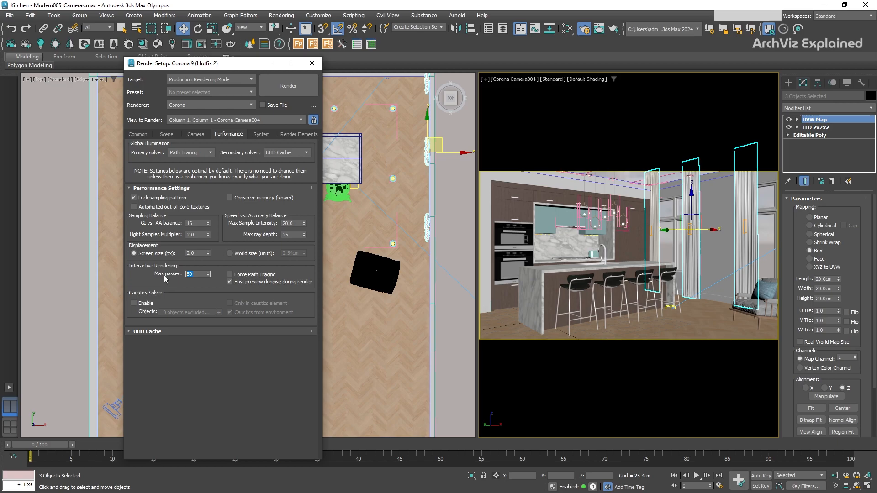
click(312, 63)
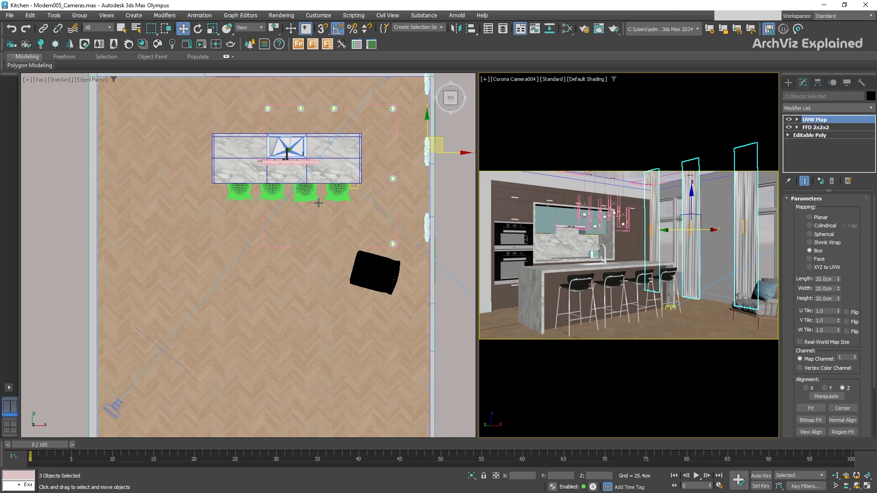
- Create a targeted Corona camera in the top view, placed on the open floor beyond the stools and aimed at the kitchen island
click(11, 45)
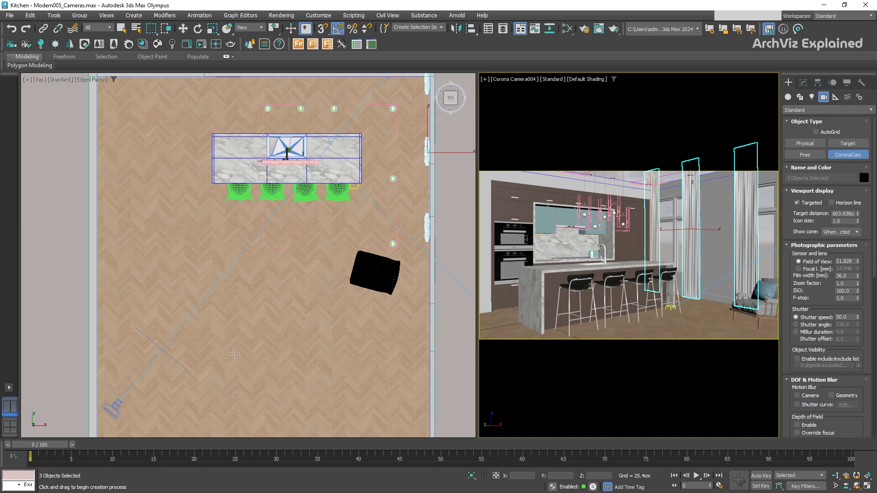
drag(209, 369, 294, 147)
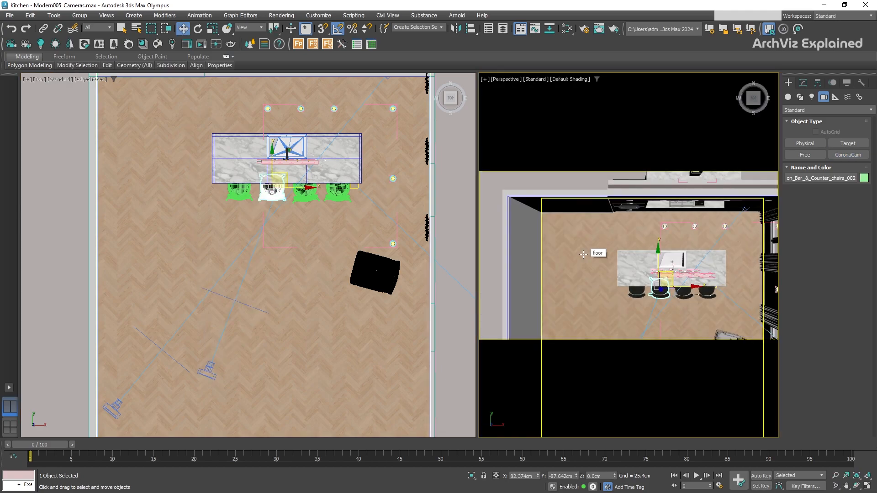
- Create a Corona camera from a perspective view framed on the kitchen island, bar stools and wall ovens
key(z)
alt+middle_drag(588, 292, 631, 224)
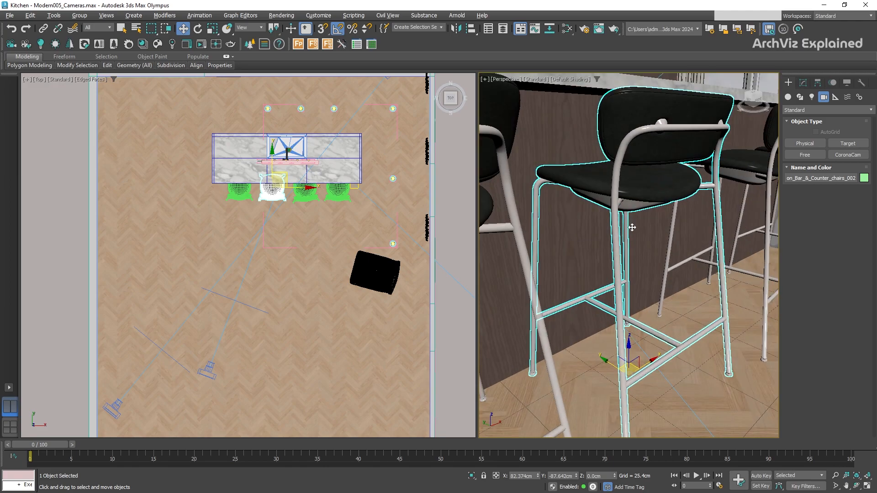
drag(476, 250, 316, 251)
scroll(543, 260, down, 4)
alt+middle_drag(543, 260, 609, 263)
click(835, 476)
drag(544, 280, 540, 302)
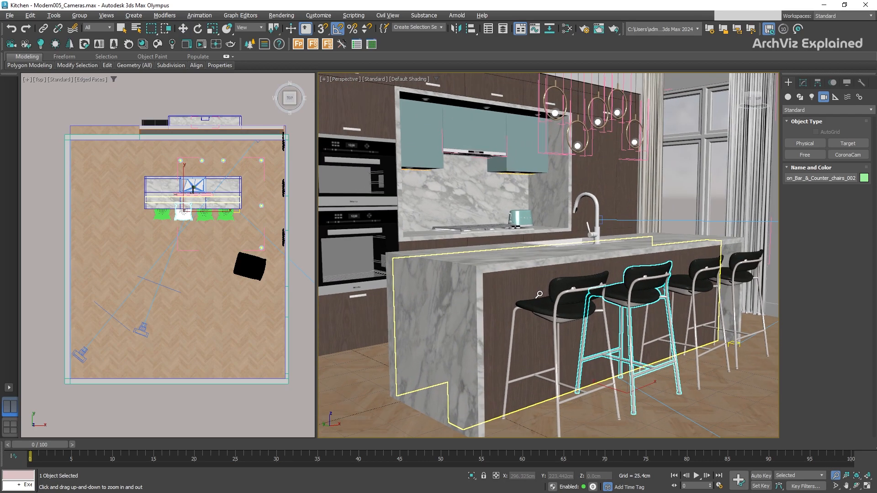
middle_drag(580, 283, 565, 298)
drag(577, 298, 523, 283)
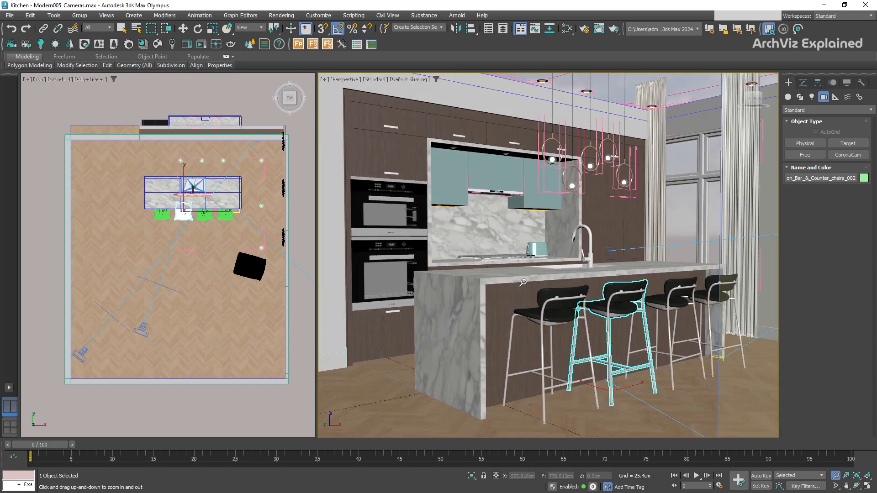
middle_drag(523, 283, 532, 297)
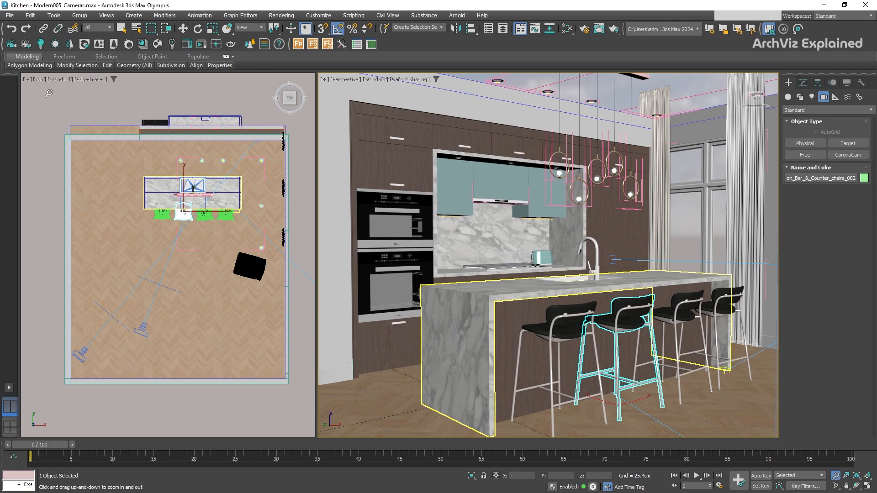
click(27, 46)
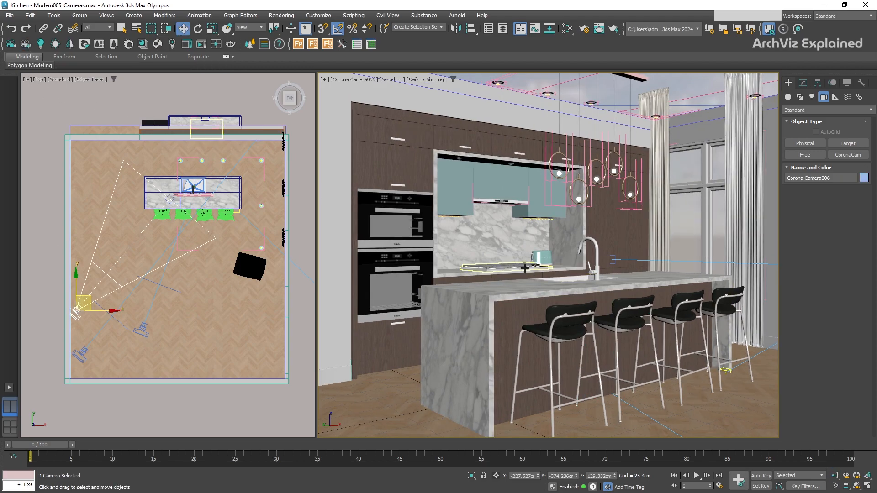
- Switch the viewport to Corona Camera005, Corona Camera004 and back to Corona Camera006 to compare the views
click(553, 315)
key(c)
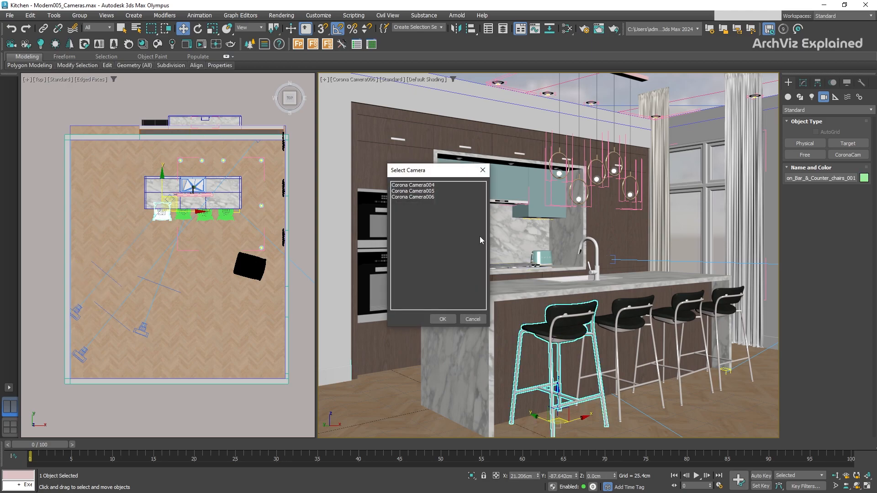
double_click(432, 192)
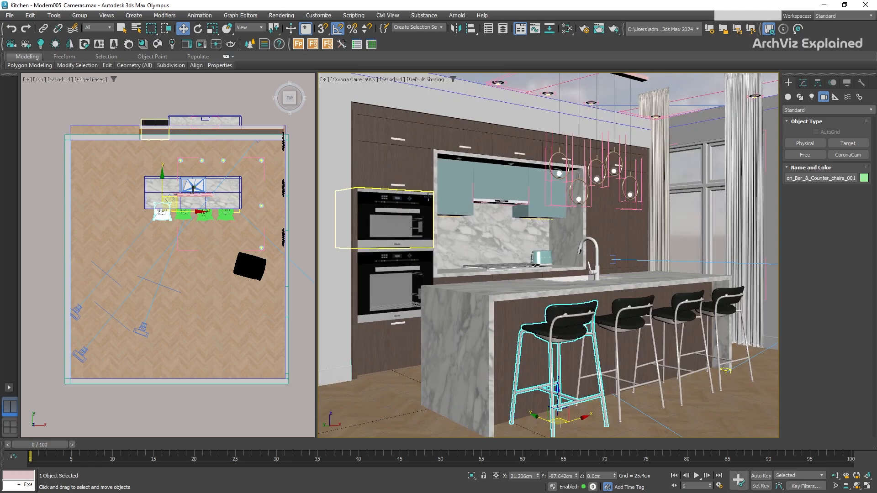
key(c)
double_click(427, 187)
key(c)
double_click(428, 195)
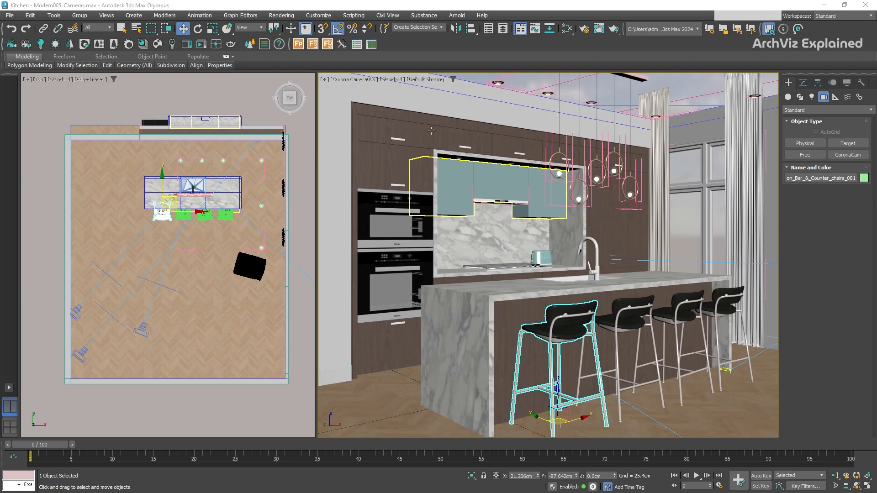
- Select the camera of the active viewport and show its modifiable parameters
click(352, 80)
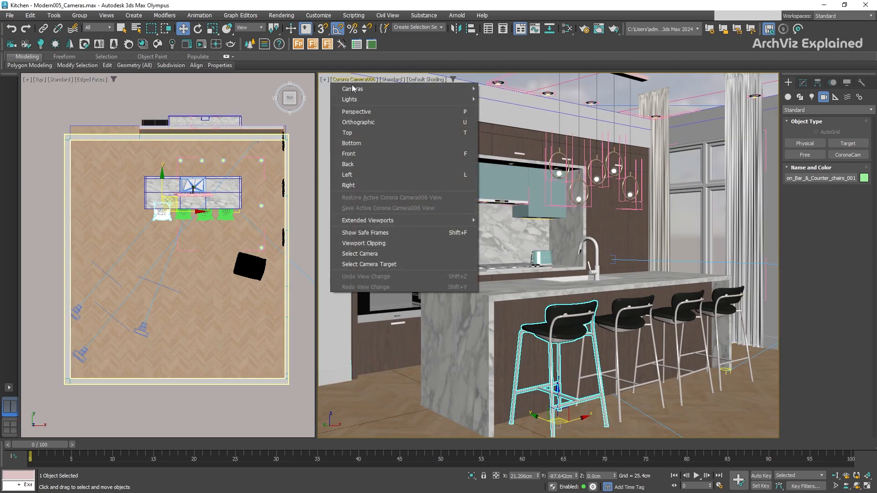
click(365, 254)
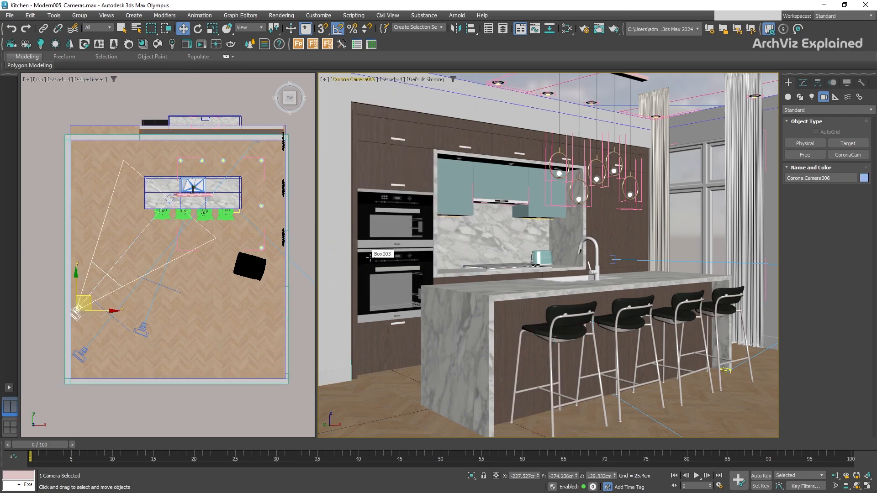
click(803, 83)
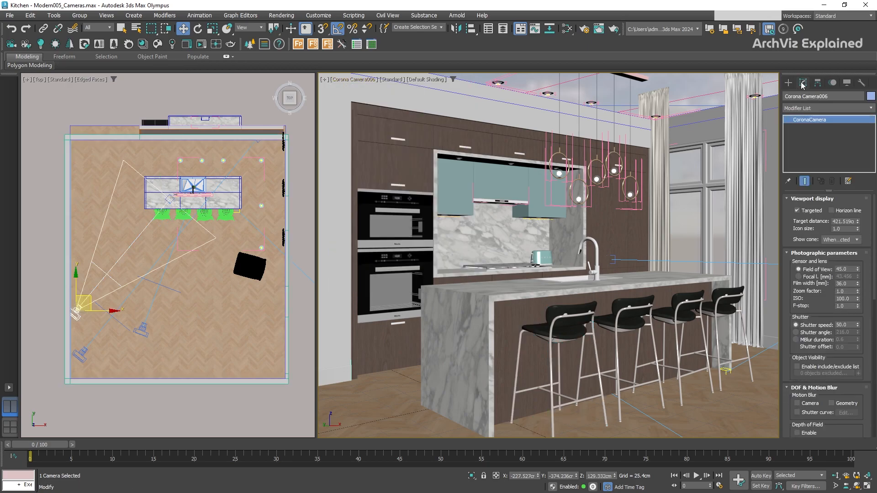
- Toggle the camera's Targeted option off and on, and try moving its target in the top view before undoing the move
click(799, 211)
click(798, 210)
click(170, 200)
drag(169, 200, 173, 189)
right_click(504, 204)
key(ctrl+z)
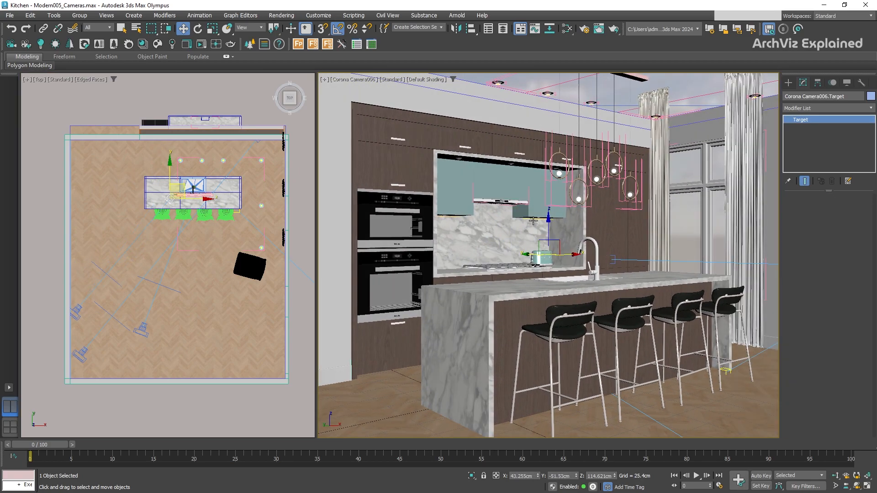
- Reselect Corona Camera006 and switch its Targeted option off and back on
click(77, 313)
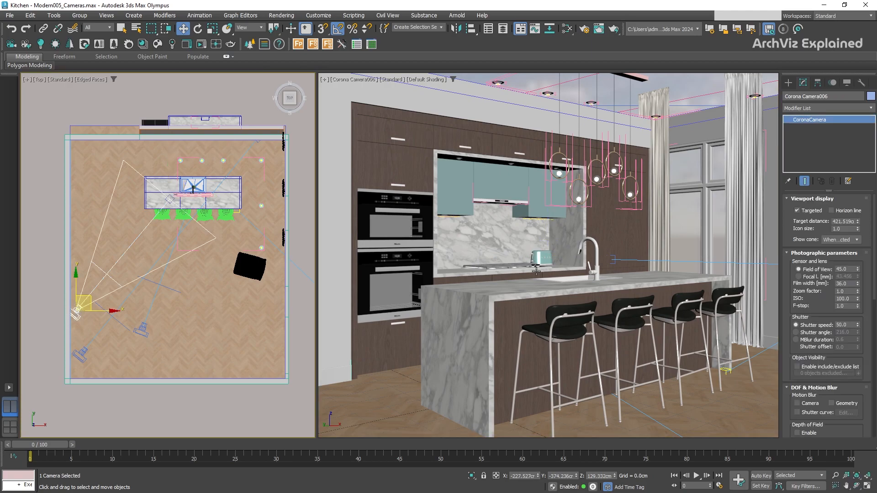
click(798, 211)
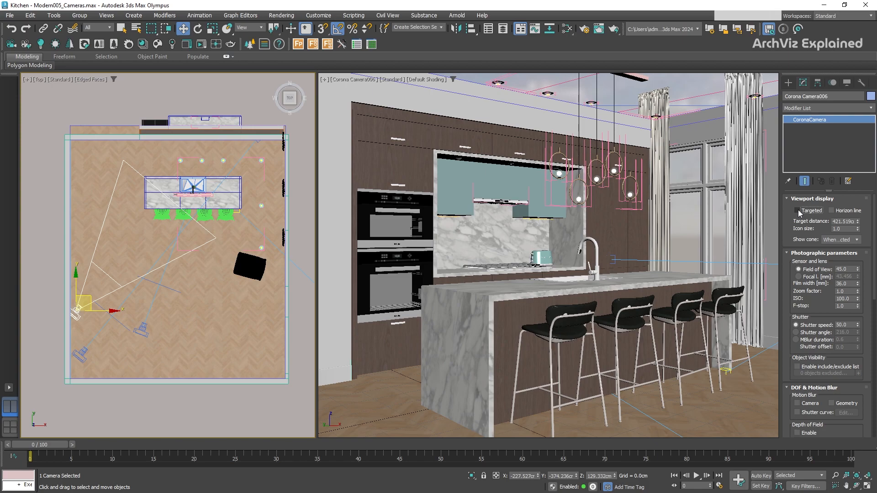
click(797, 211)
- Toggle the camera's horizon line display and change its target distance to about 486.56 cm
click(832, 211)
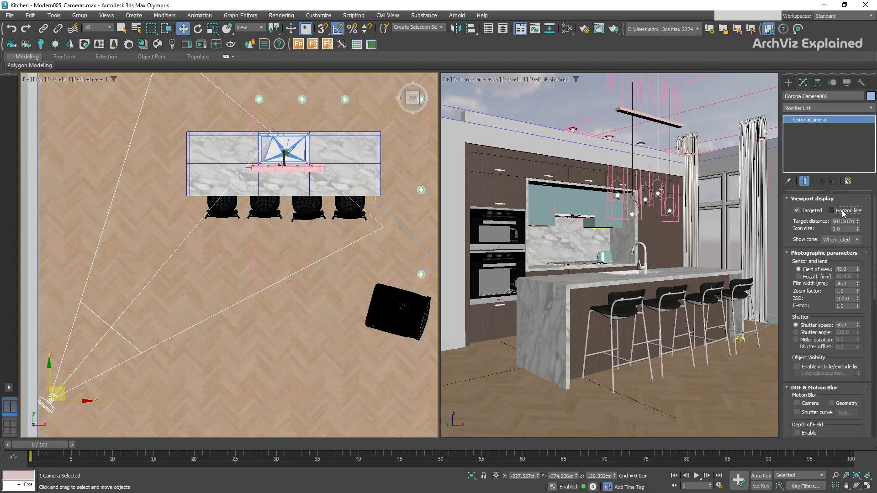
mouse_move(857, 223)
mouse_down()
mouse_move(849, 254)
mouse_move(862, 225)
mouse_up()
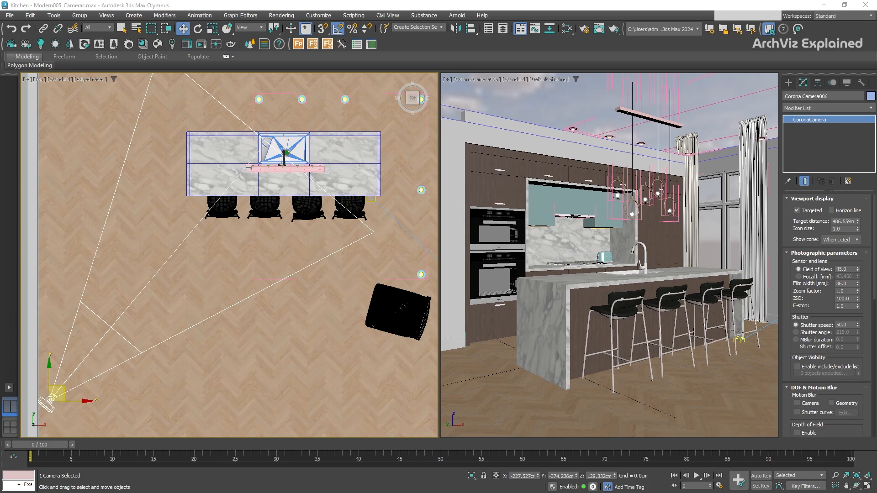
- Enlarge the camera's icon size to about 6.43, and reset it to 1.0
drag(859, 229, 867, 68)
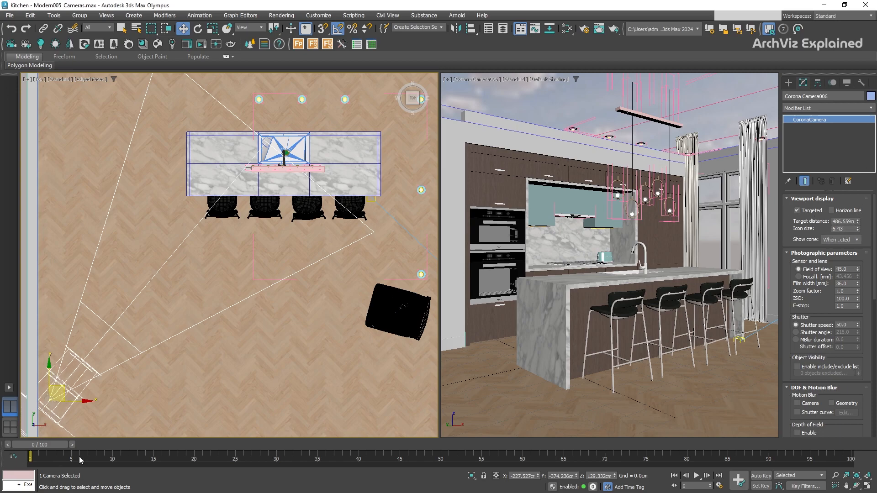
drag(845, 229, 811, 242)
text(1)
key(Return)
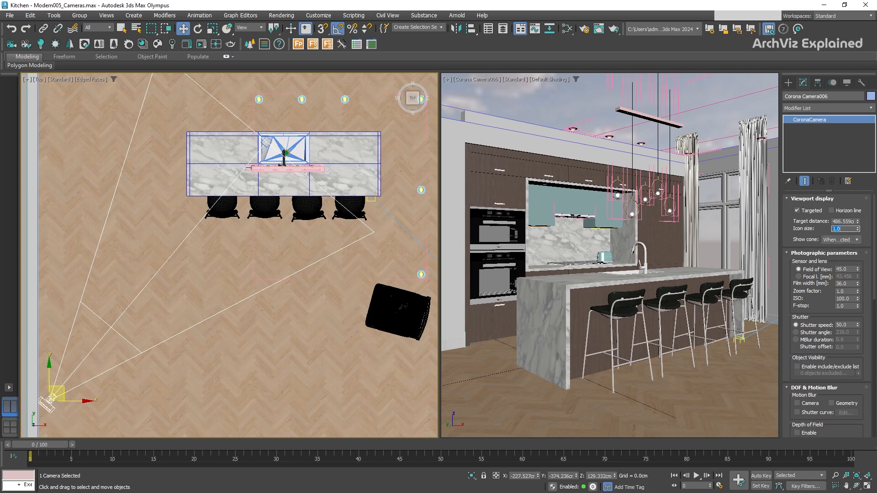
- Set the camera's Show cone option to Always and select the armchair and floor to check the cone of the unselected camera
click(853, 241)
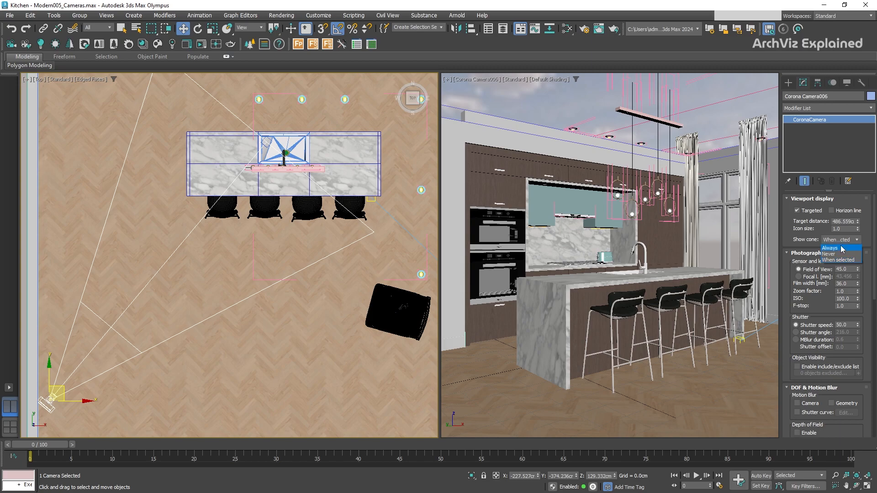
click(843, 249)
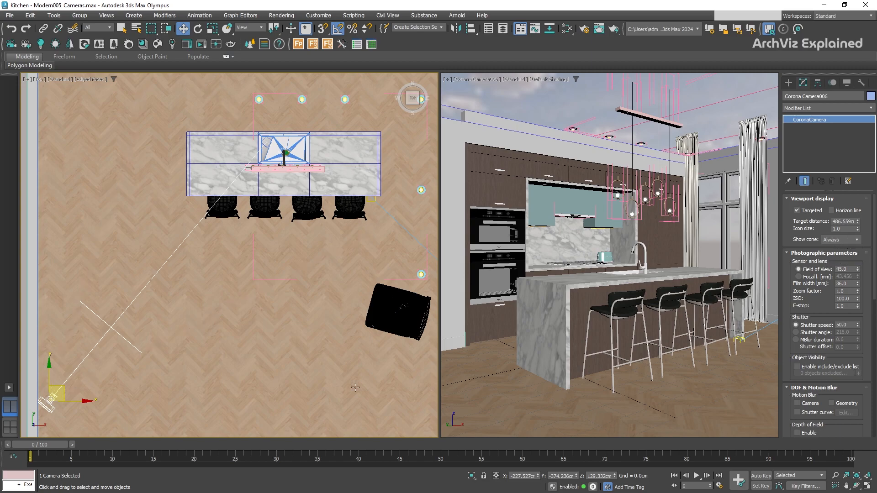
click(379, 325)
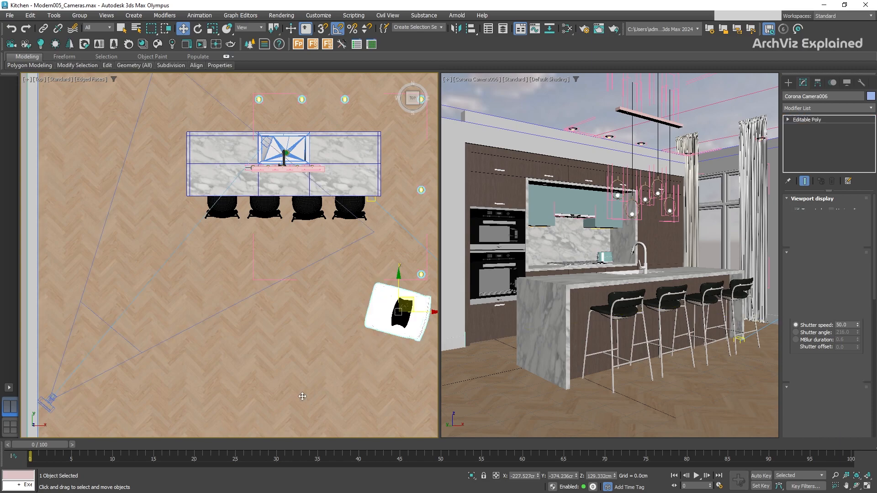
click(294, 399)
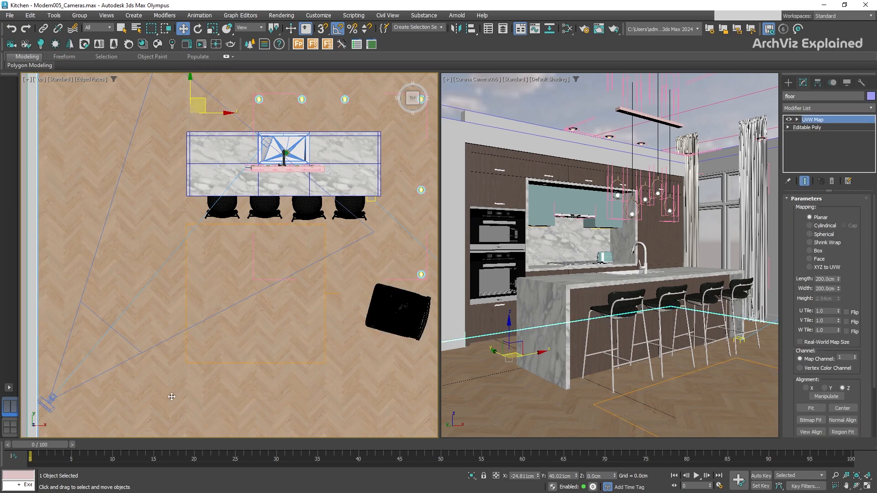
- Reselect the camera, set its Show cone option to Never and select the floor to check the cone display
click(46, 406)
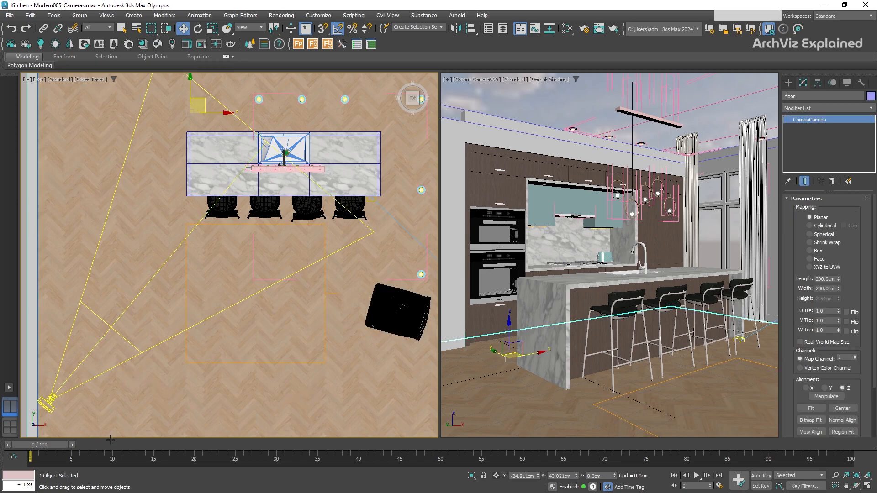
click(835, 240)
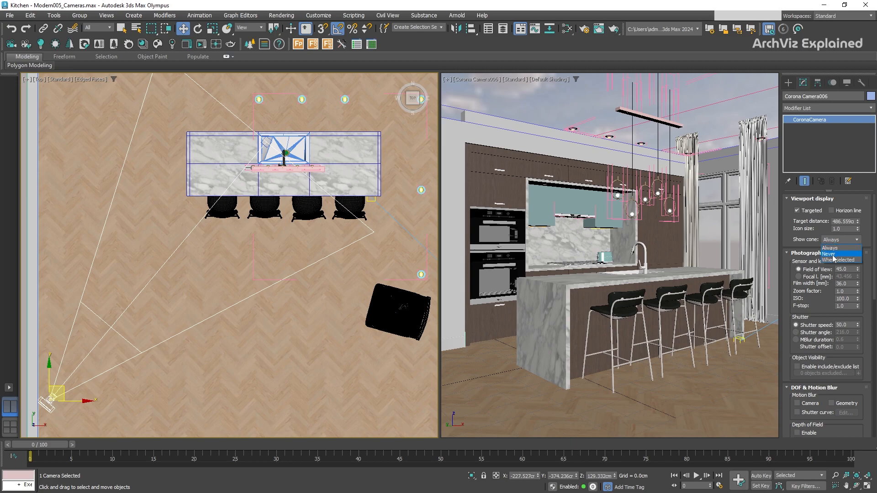
click(833, 255)
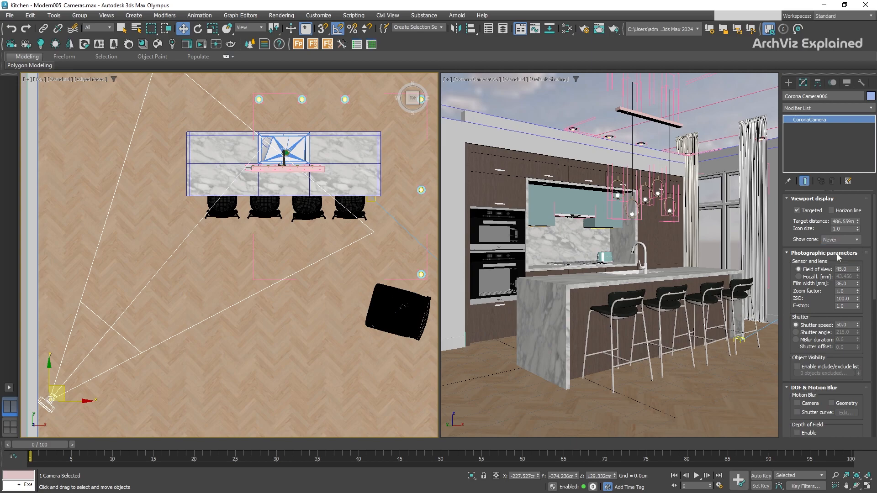
click(299, 367)
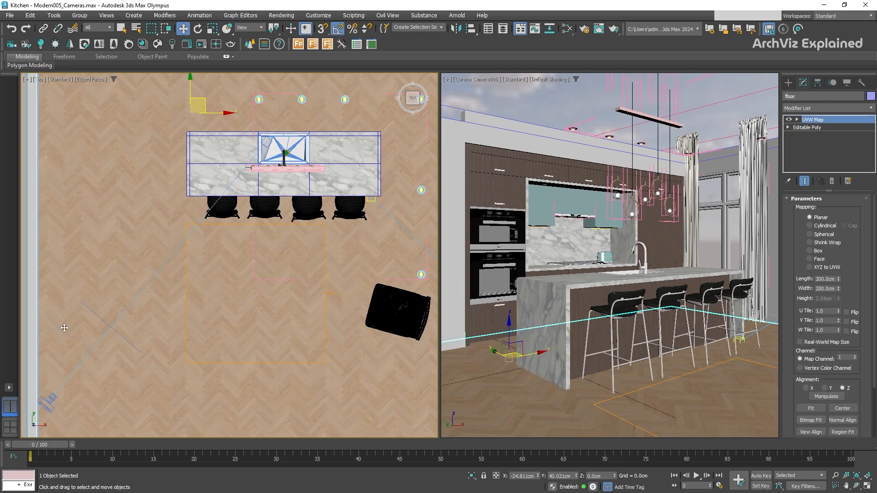
- Reselect the camera and set its Show cone option to When selected
click(55, 405)
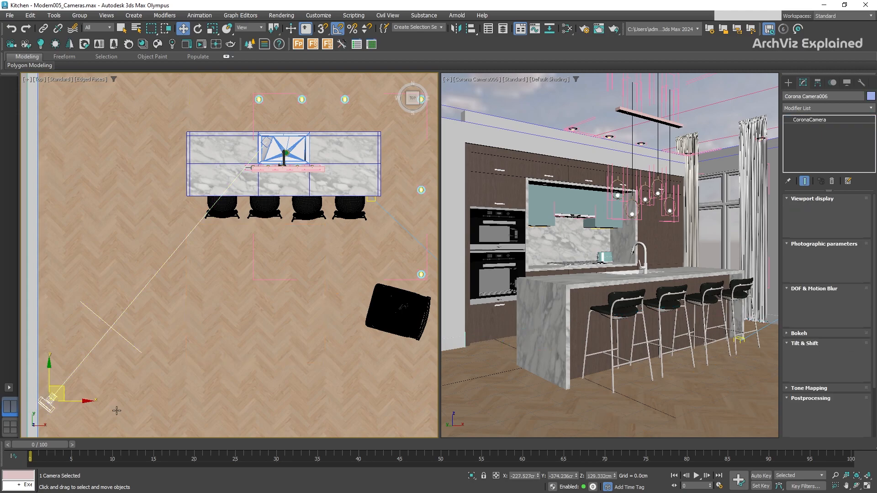
click(840, 240)
click(834, 248)
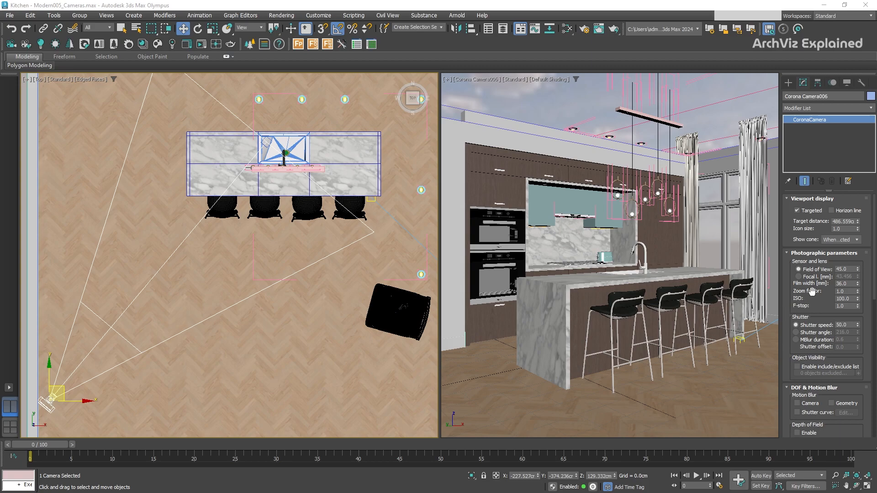
- Try a field of view of 50 for the camera and return it to 45
scroll(797, 256, down, 2)
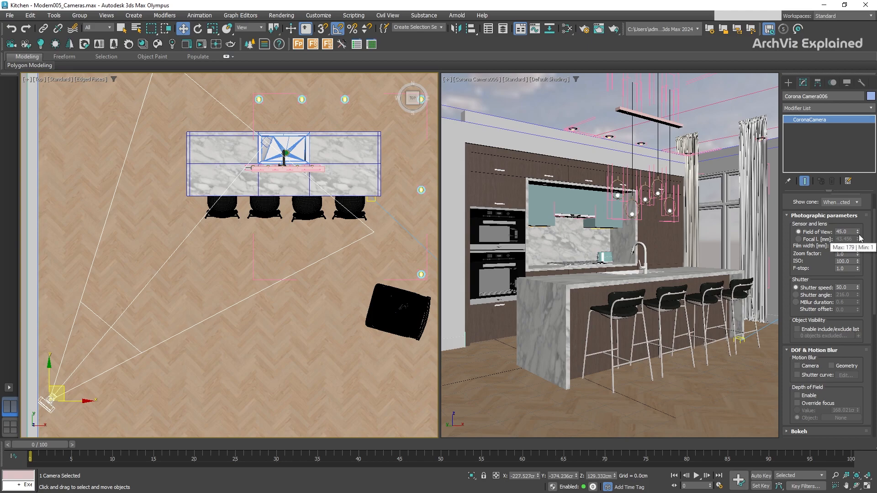
click(842, 231)
text(50)
key(Return)
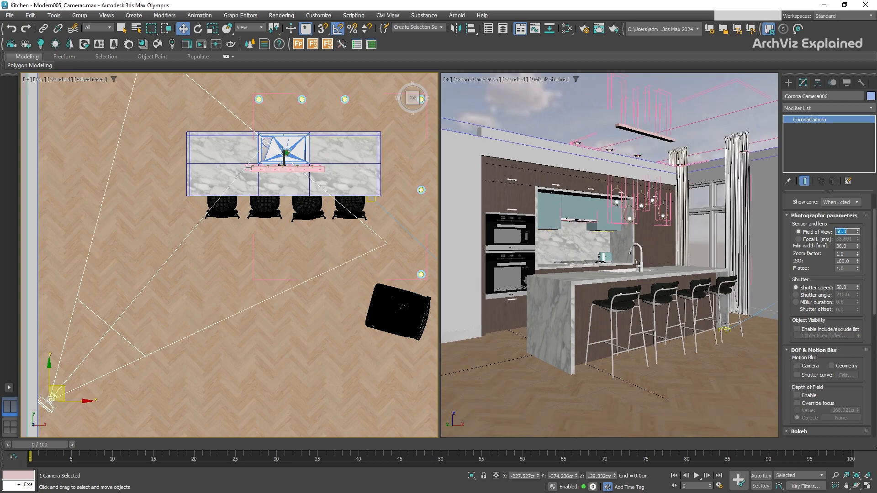
text(45)
key(Return)
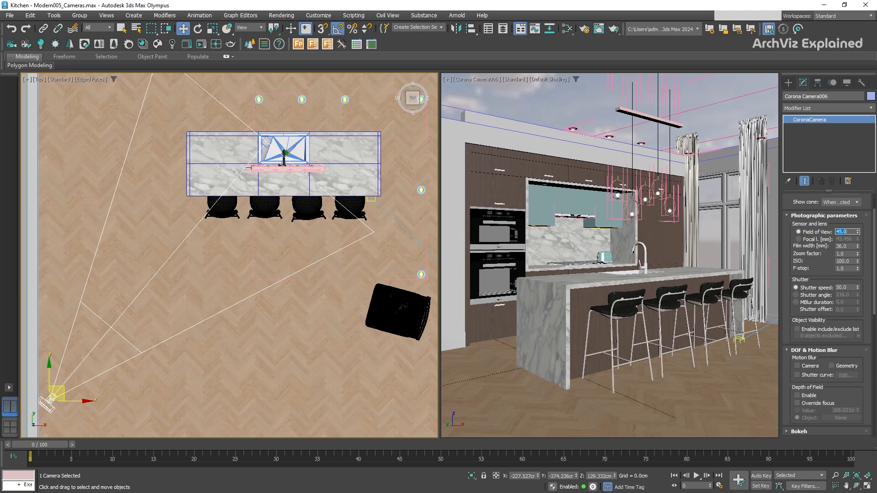
- Try camera field of view values of 80, 10, 45, 80 and 20 to compare wide and narrow framing
text(80)
key(Return)
text(10)
key(Return)
text(45)
key(Return)
text(80)
key(Return)
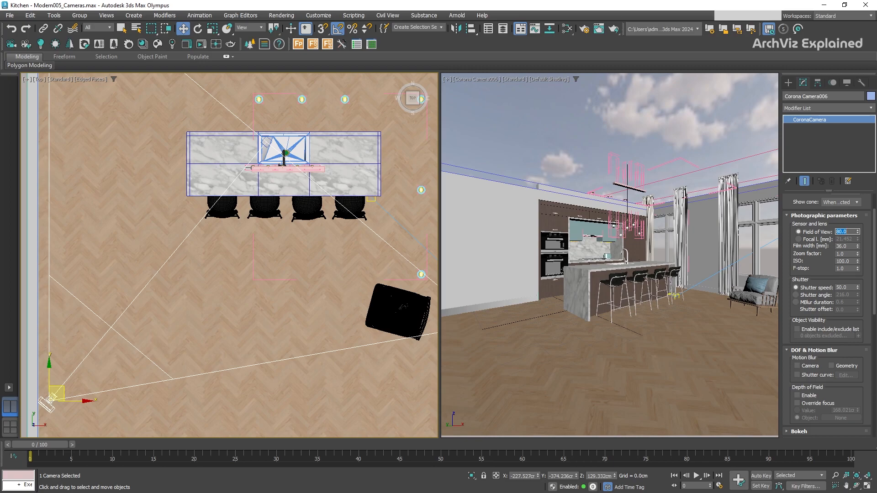
text(20)
key(Return)
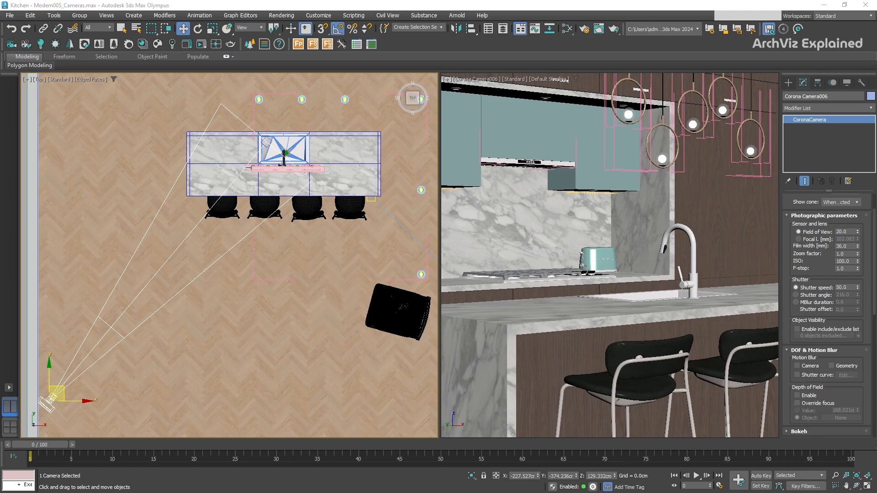
- Switch the camera lens control to focal length and try values of 150, 200 and 50 mm
click(799, 239)
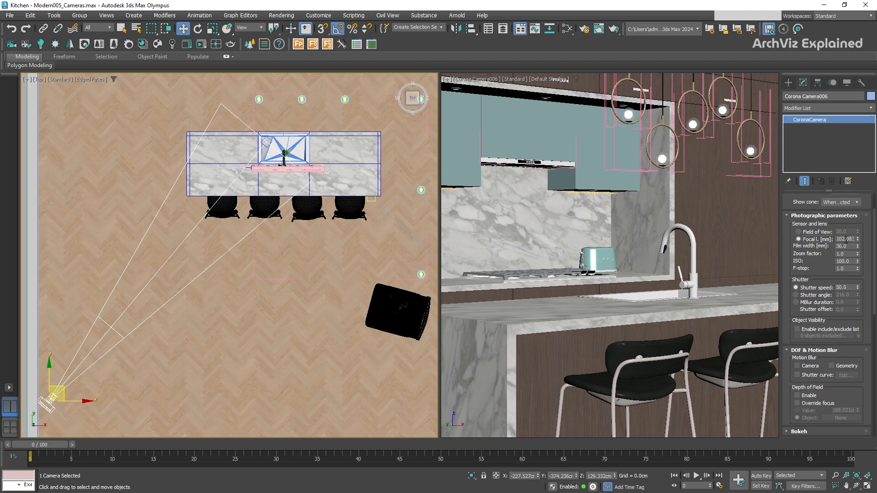
double_click(846, 240)
text(150)
key(Return)
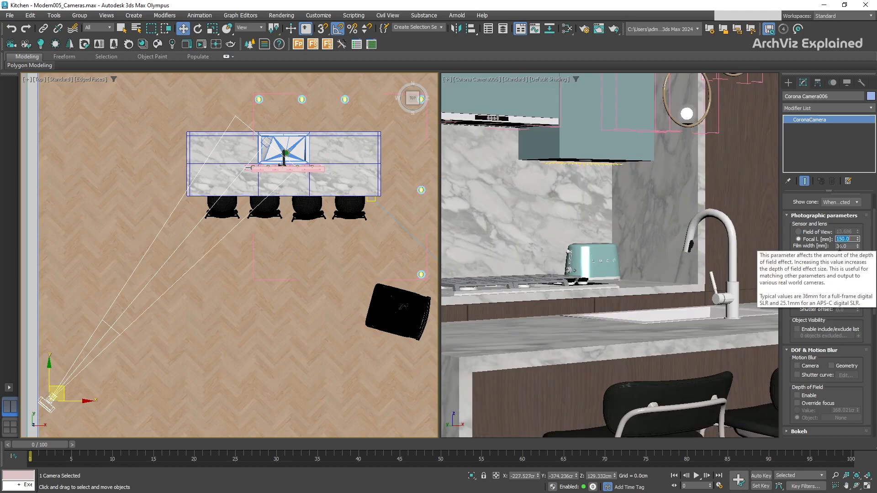
text(200)
key(Return)
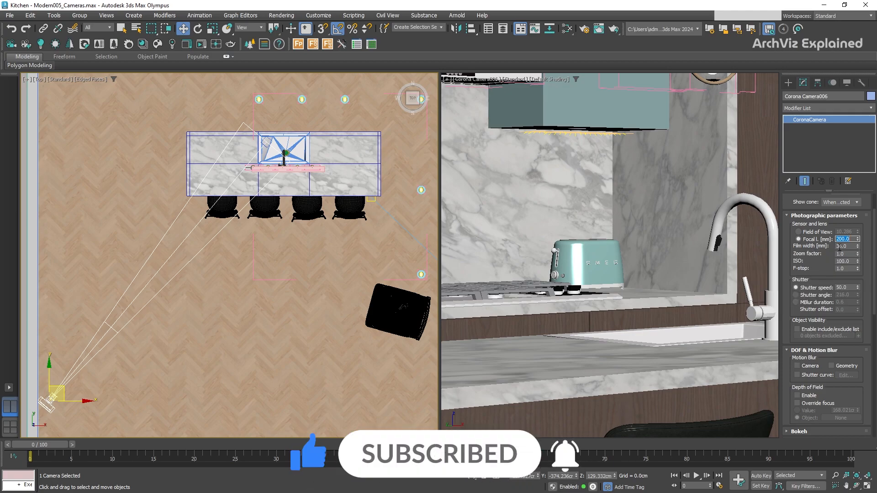
text(50)
key(Return)
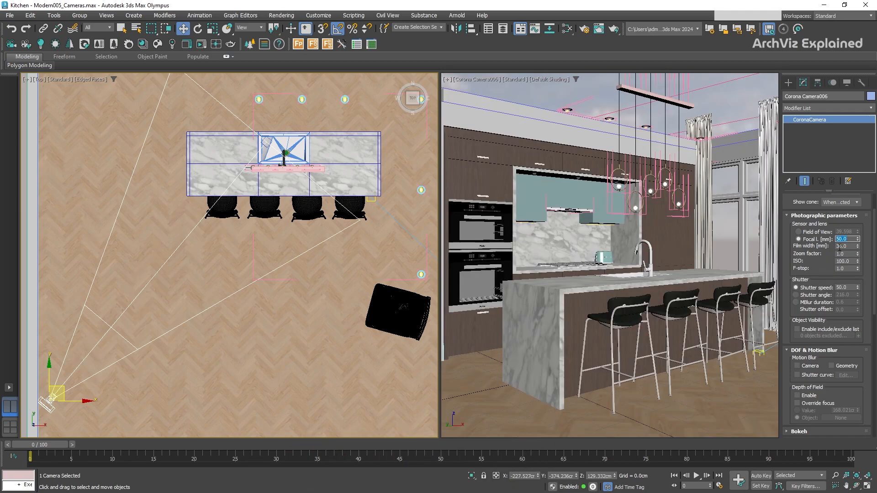
- Compare camera focal lengths of 35, 21, 35 and 55 mm
text(35)
key(Return)
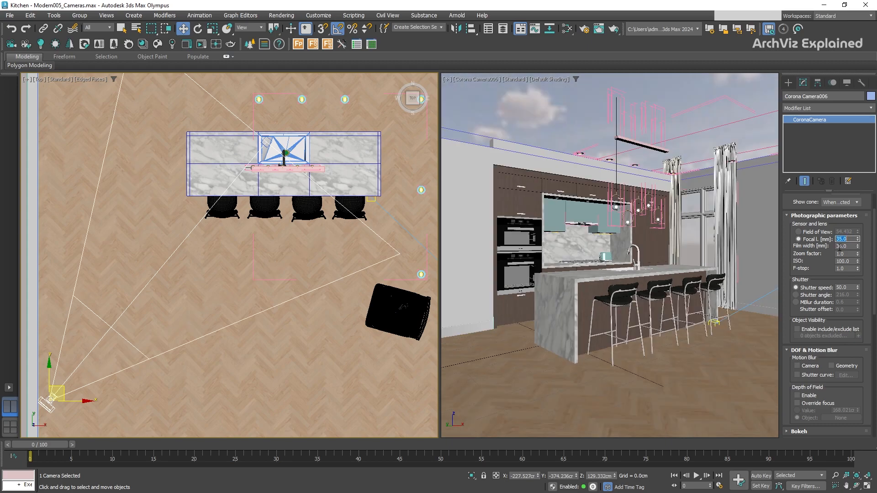
text(21)
key(Return)
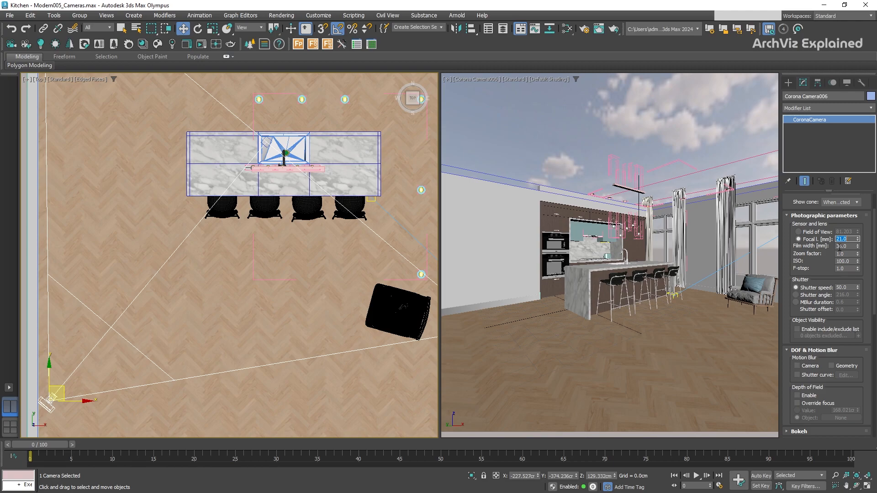
text(35)
key(Return)
text(55)
key(Return)
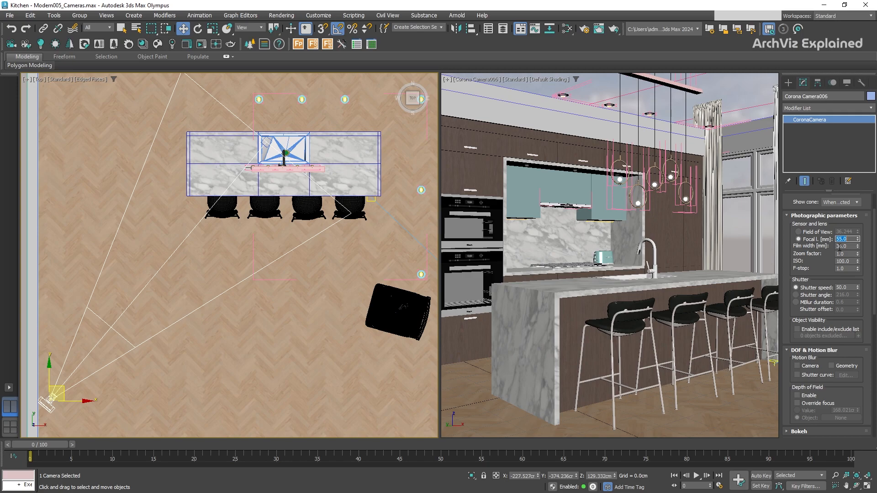
- Set the camera's focal length to 35 mm after comparing it with 40 mm
text(35)
key(Return)
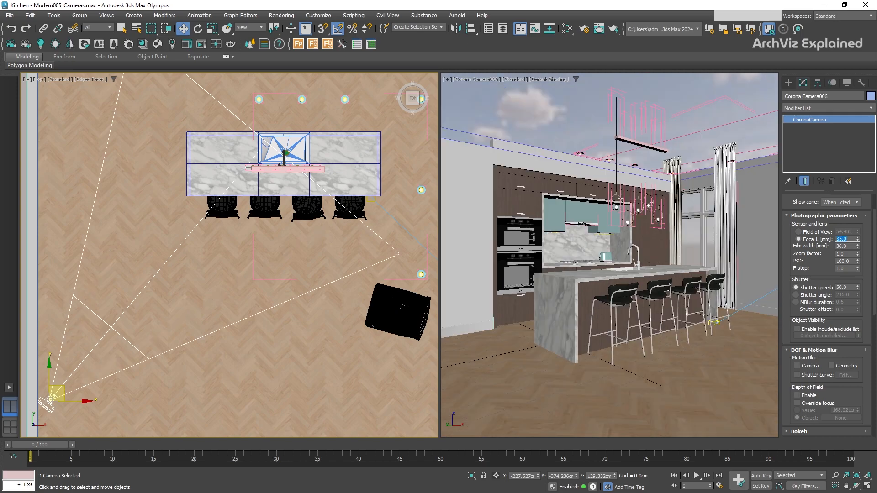
text(40)
key(Return)
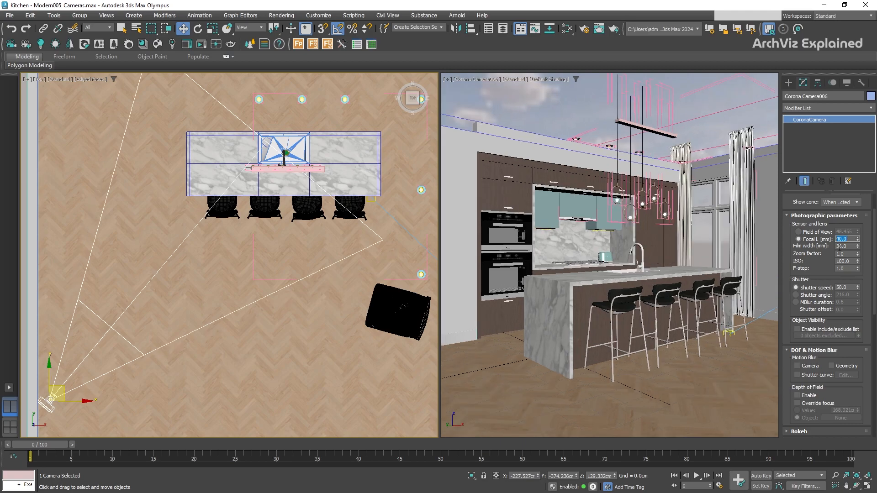
text(35)
key(Return)
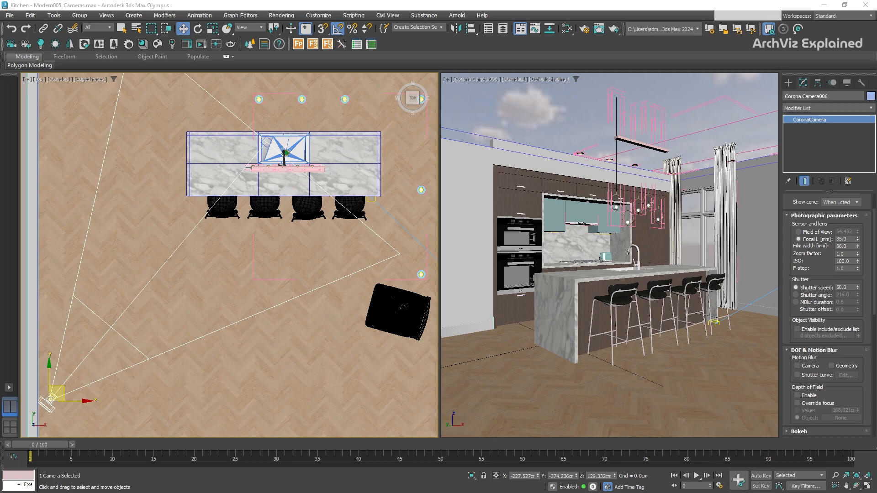
- Try camera film widths of 80, 36, 20 and 35 mm, and set the film width to 36 mm
click(845, 246)
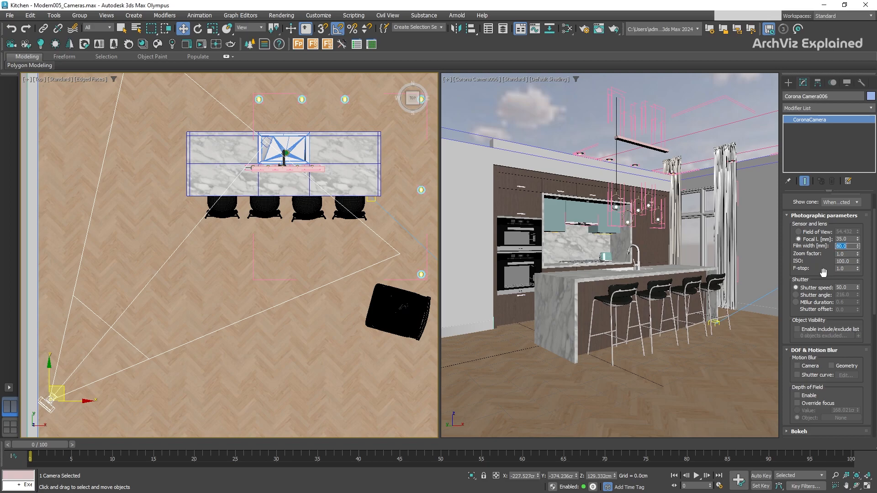
text(80)
key(Return)
text(35)
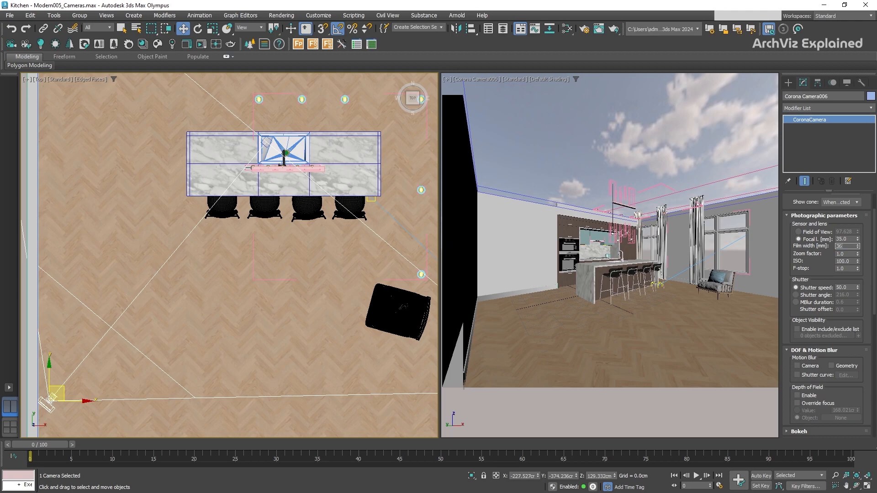
key(Return)
text(20)
key(Return)
text(35)
key(Return)
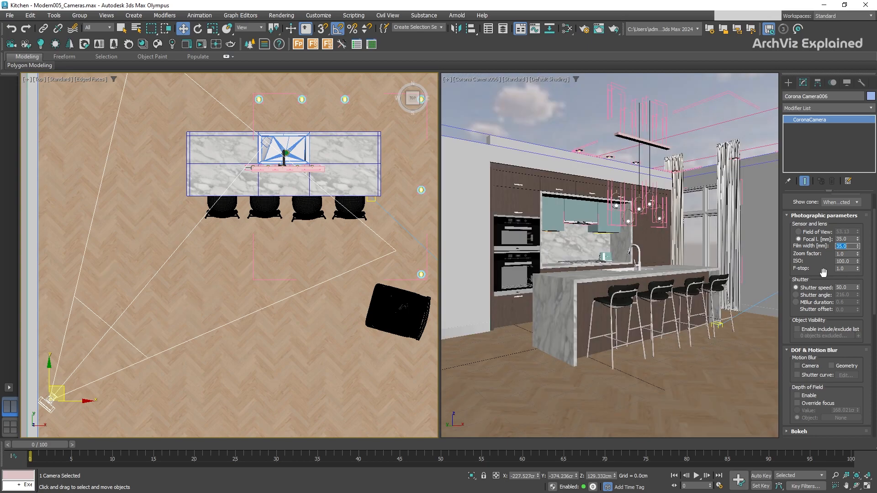
text(36)
key(Return)
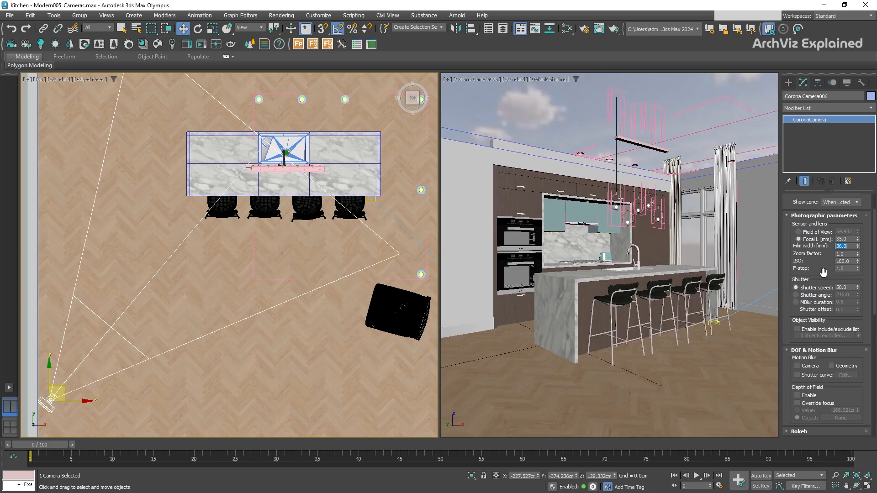
- Try camera zoom factors of 2, 3, 0.5 and 1.2, and set the zoom factor to 1.25
key(Tab)
text(2)
key(Return)
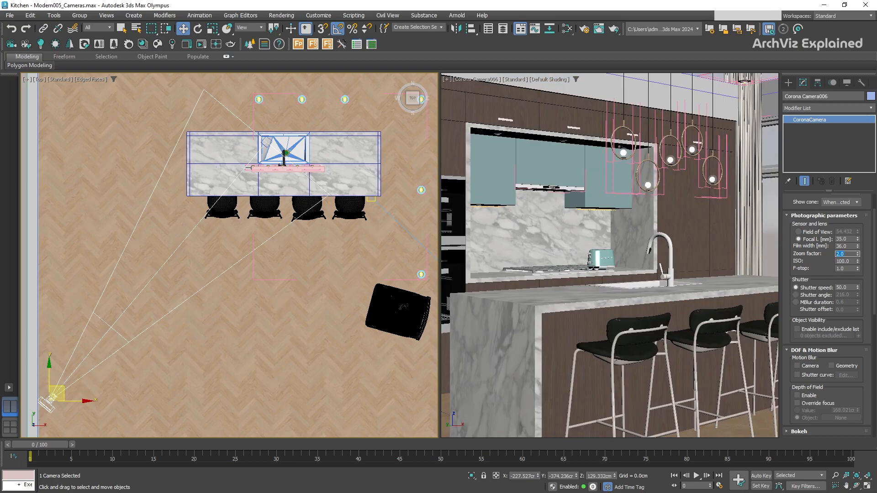
text(3)
key(Return)
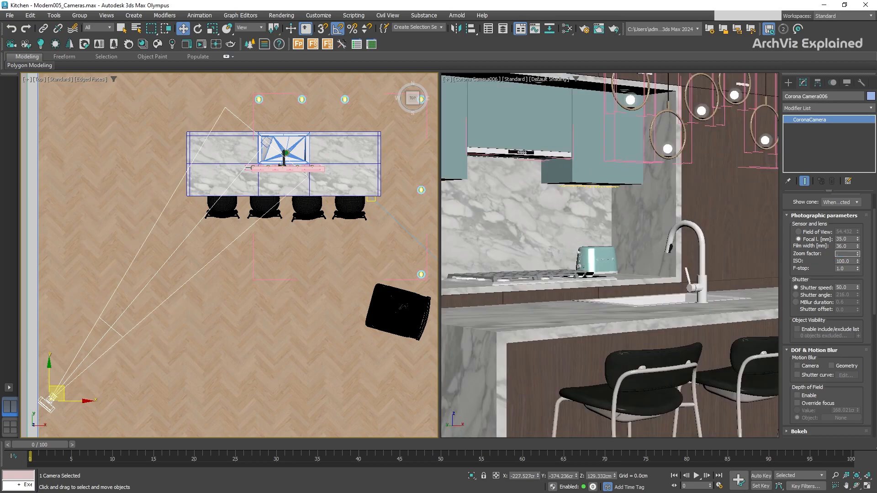
text(0.5)
key(Return)
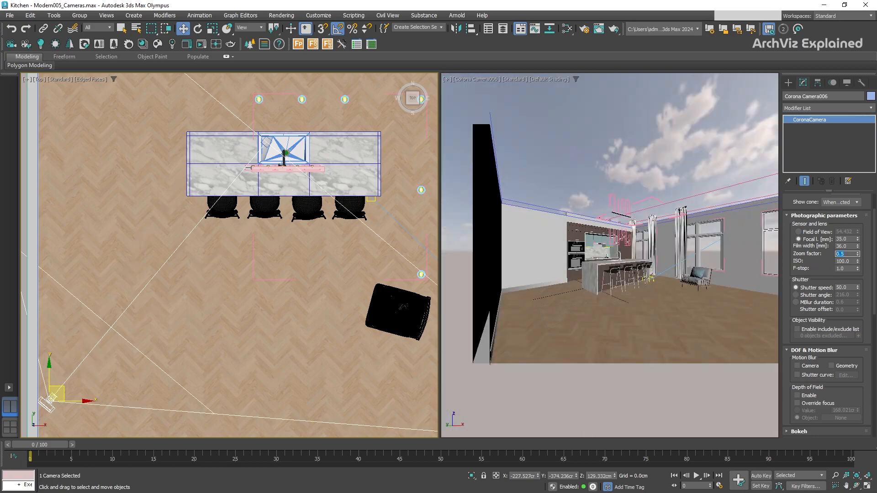
text(1.2)
key(Return)
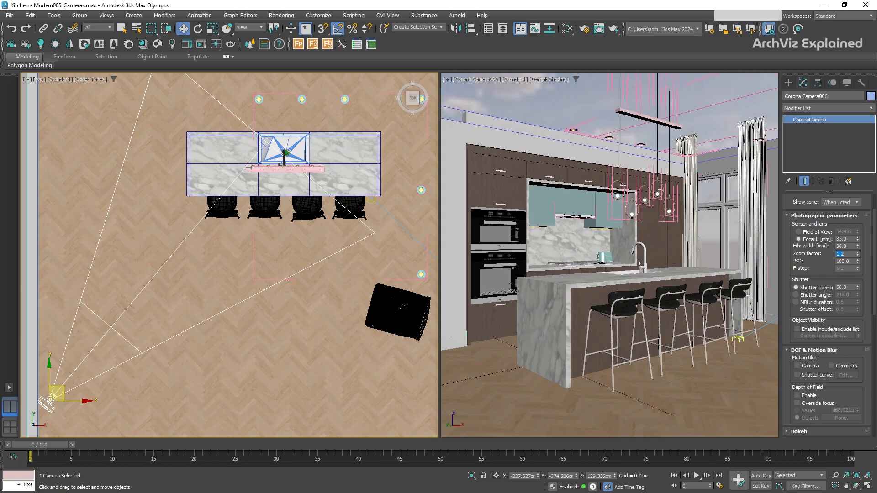
text(1.25)
key(Return)
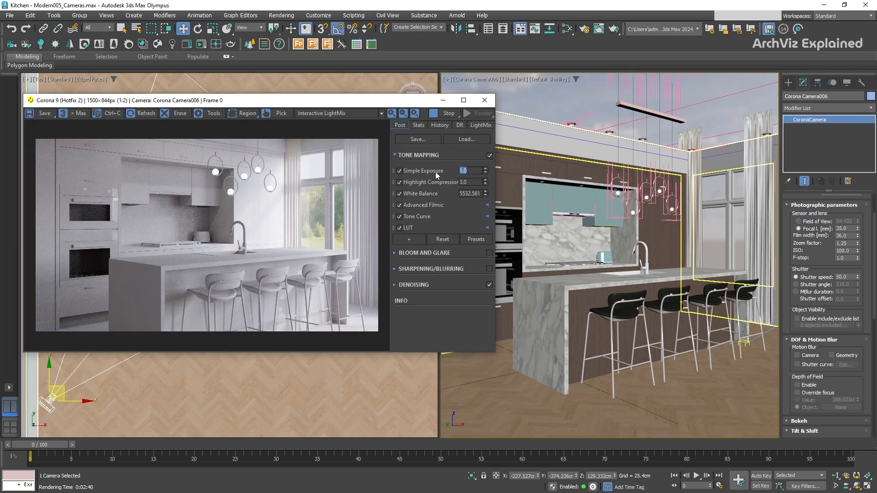
- Set Simple Exposure to 3 in the tone mapping of the Corona interactive render
text(3)
key(Return)
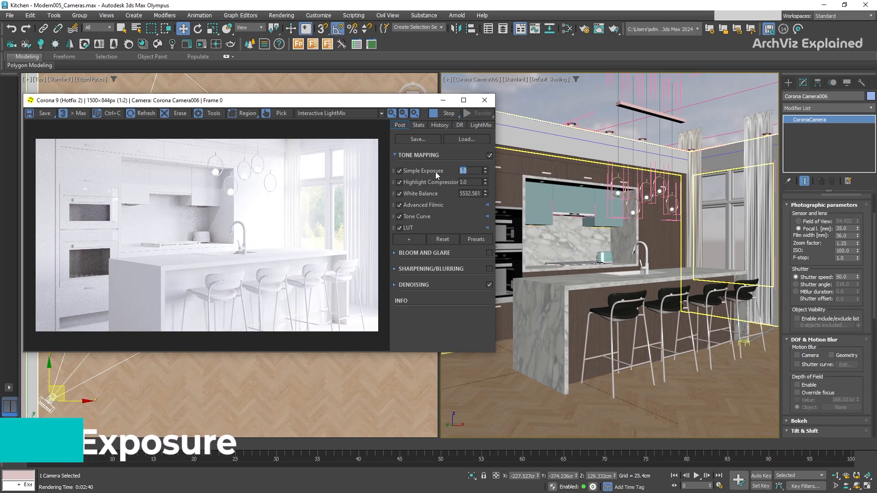
- Compare Simple Exposure values of 1 and 3 in the tone mapping of the interactive render
text(1)
key(Return)
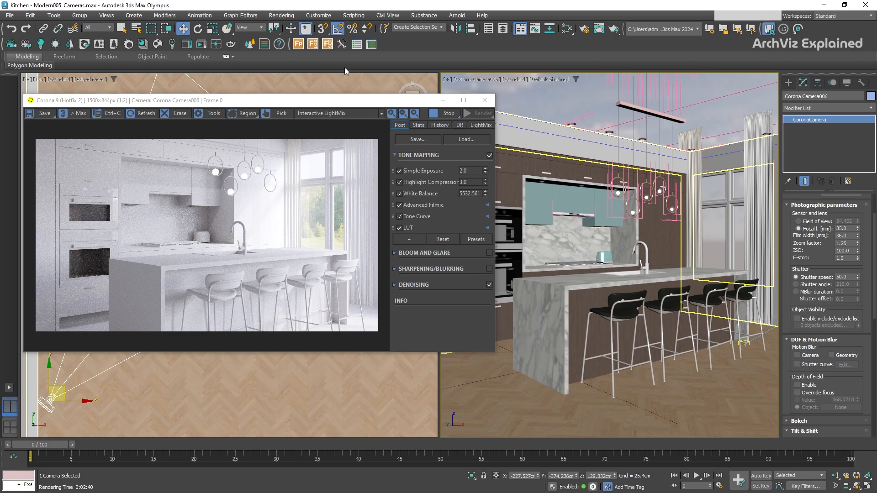
click(436, 171)
text(1)
key(Return)
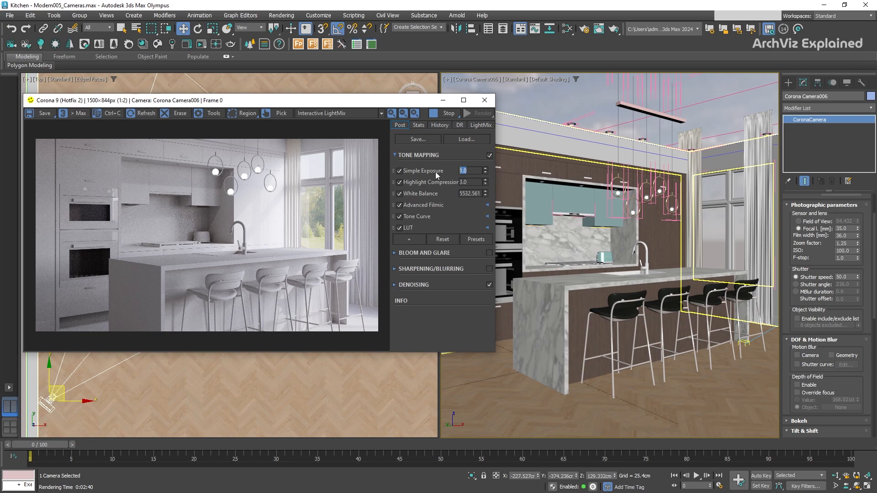
text(3)
key(Return)
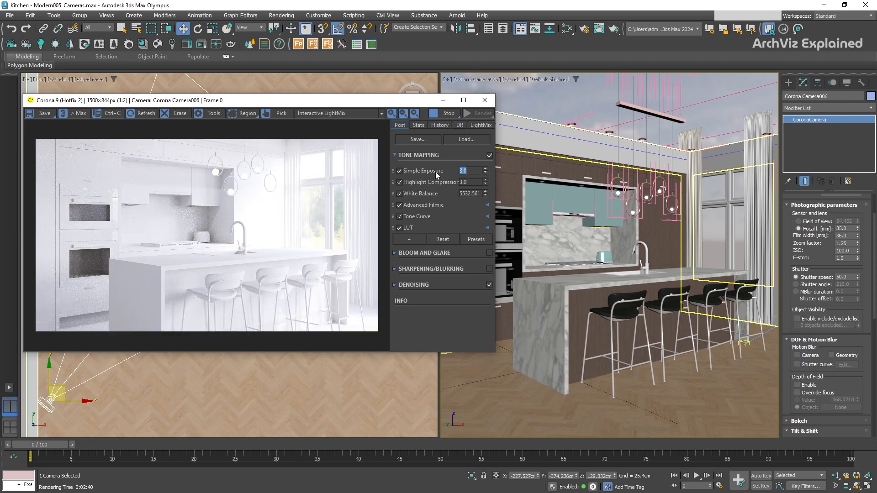
text(1)
key(Return)
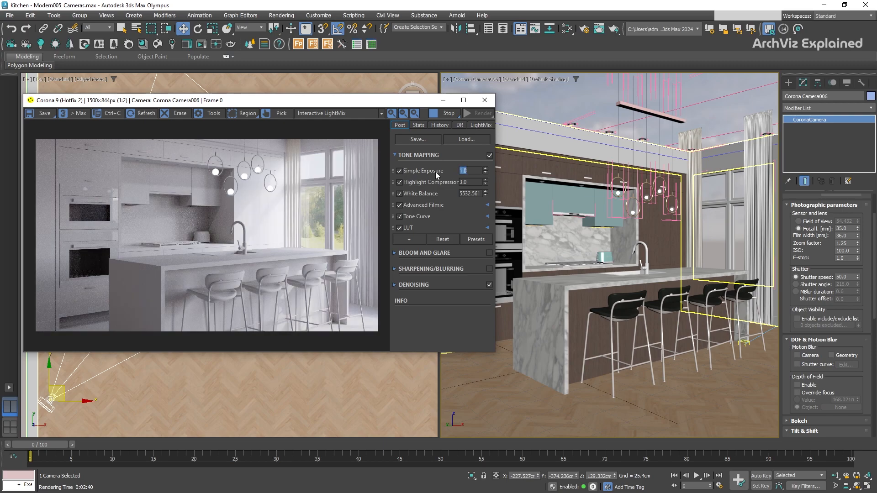
- Try Simple Exposure values of -5 and -2, and set the Simple Exposure to 2
text(-5)
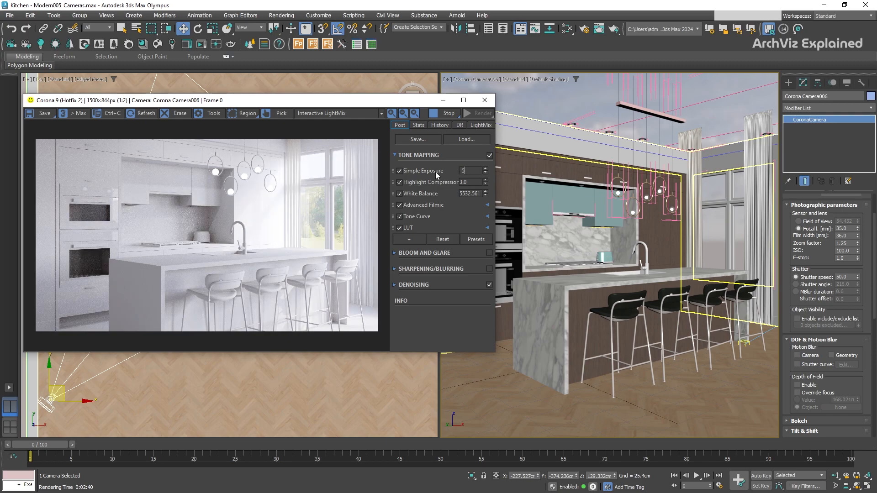
key(Return)
text(-2)
key(Return)
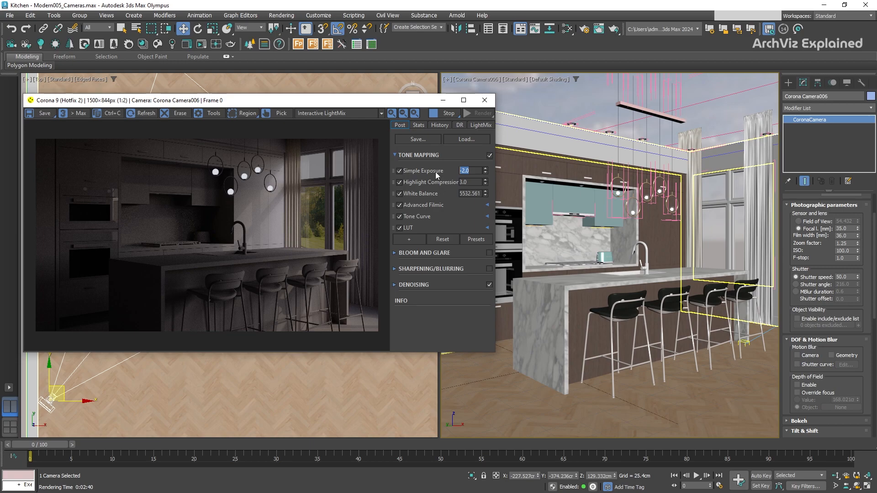
text(2)
key(Return)
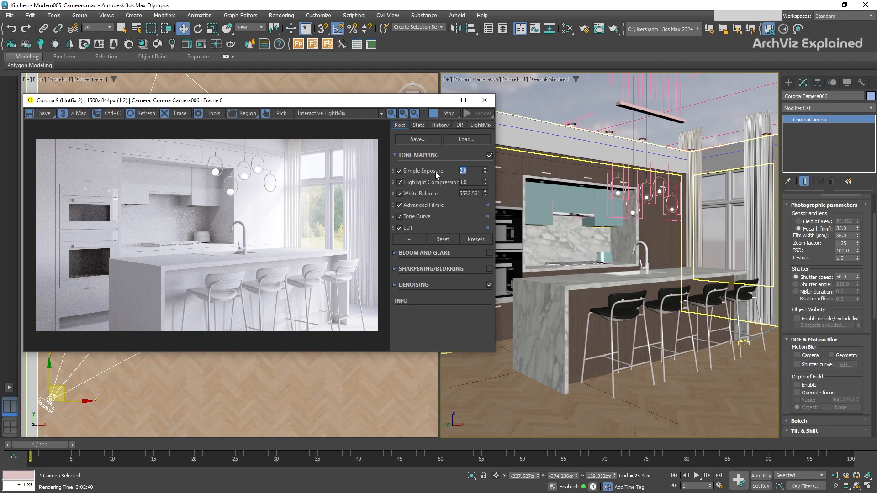
- Add a Photographic Exposure operator to the tone mapping directly below Simple Exposure, and disable Simple Exposure
click(409, 240)
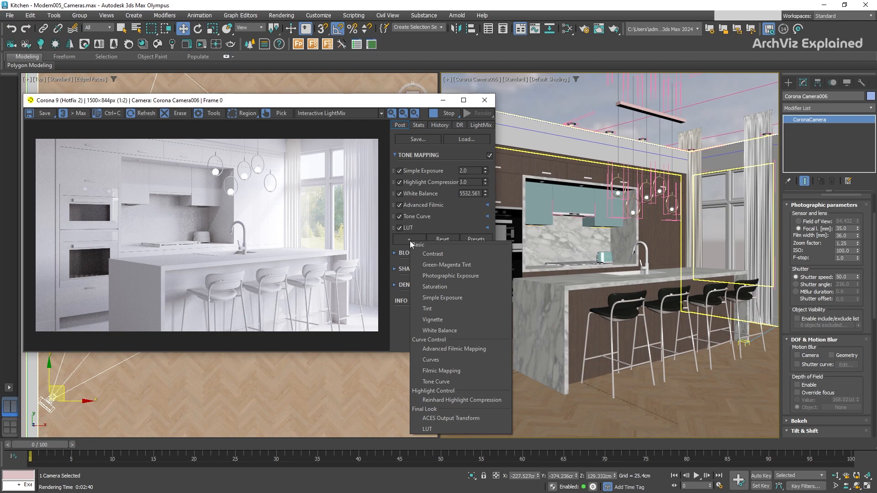
click(429, 276)
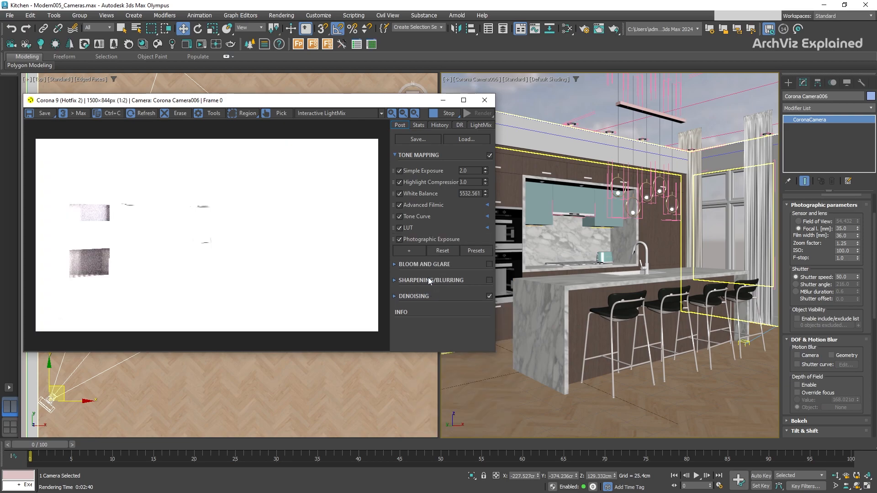
drag(396, 241, 396, 183)
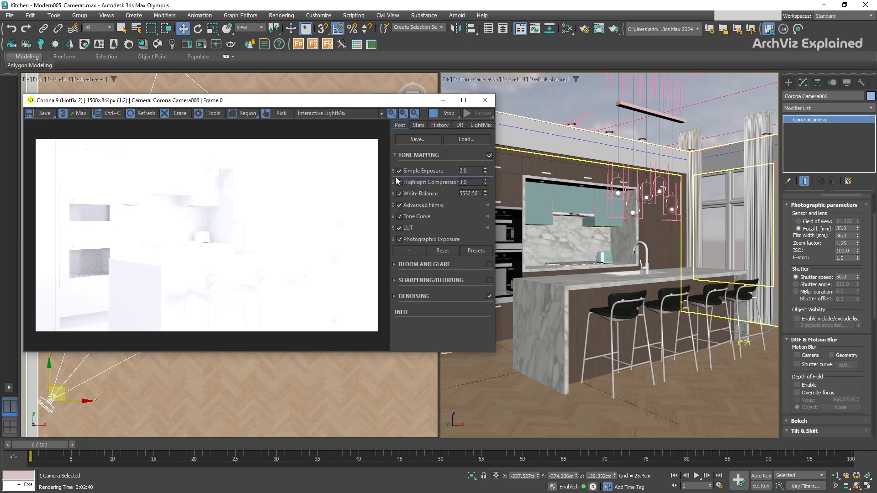
click(399, 170)
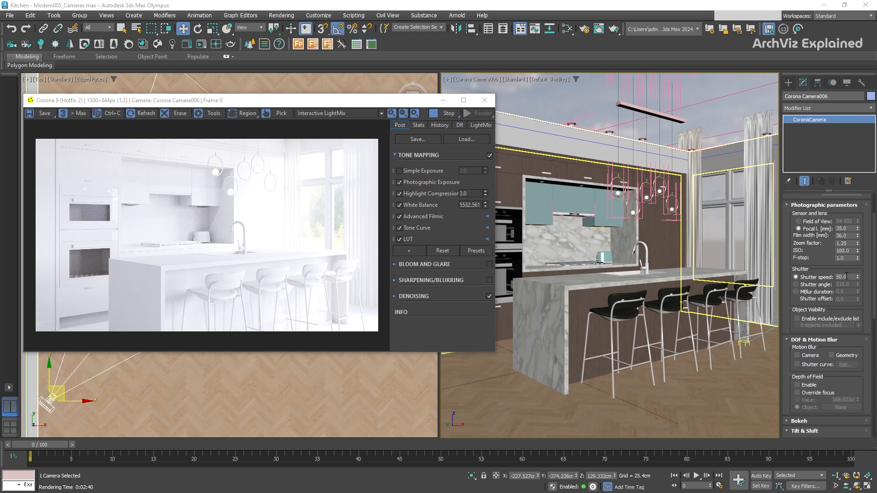
- Try camera ISO values of 1000 and 10, and set the ISO to 30
double_click(847, 251)
text(1000)
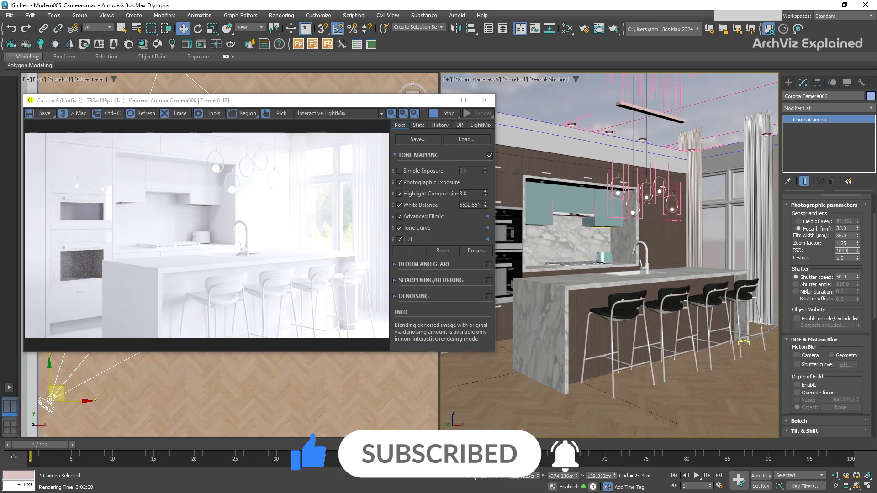
key(Return)
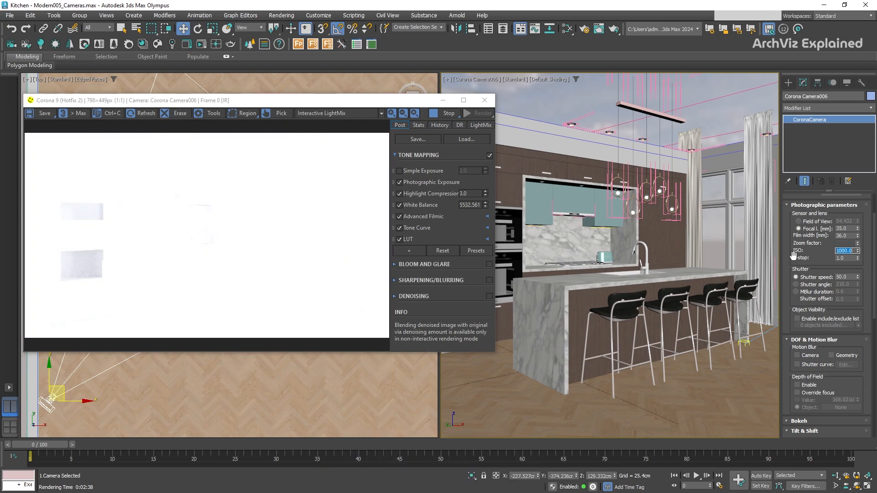
text(10)
key(Return)
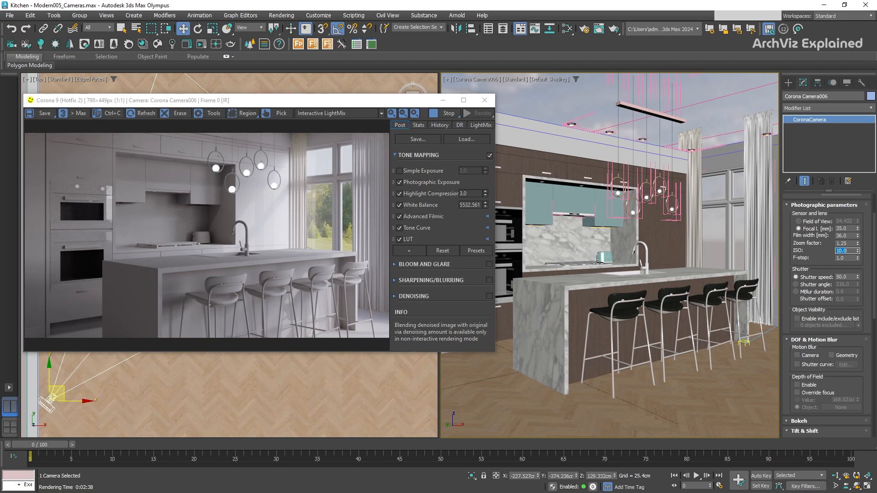
text(30)
key(Return)
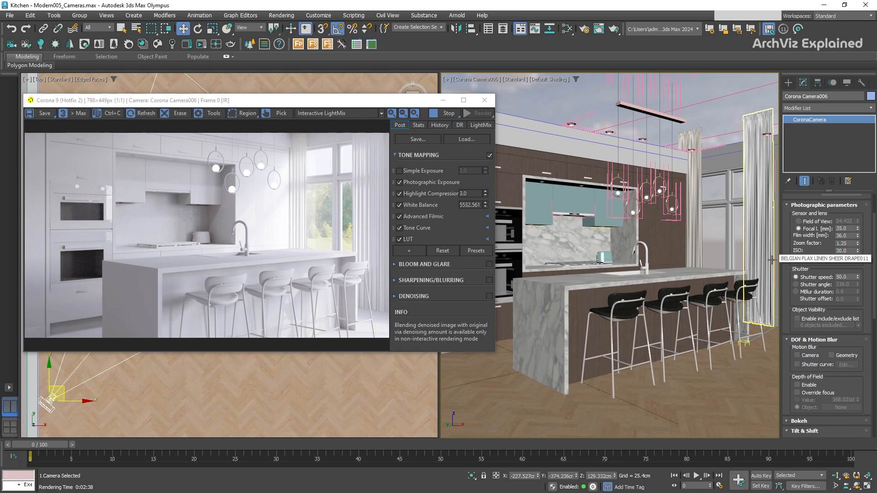
- Try camera f-stop values of 2.8 and 16, and set the f-stop to 1
key(Return)
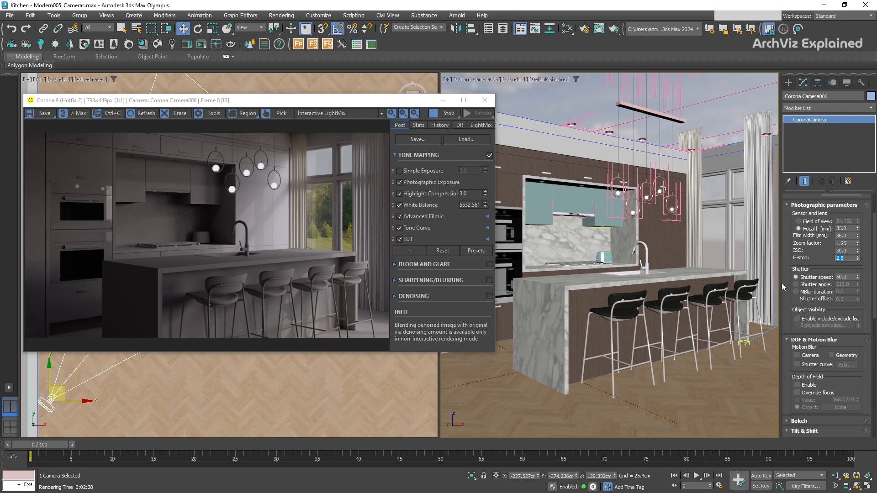
text(16)
key(Return)
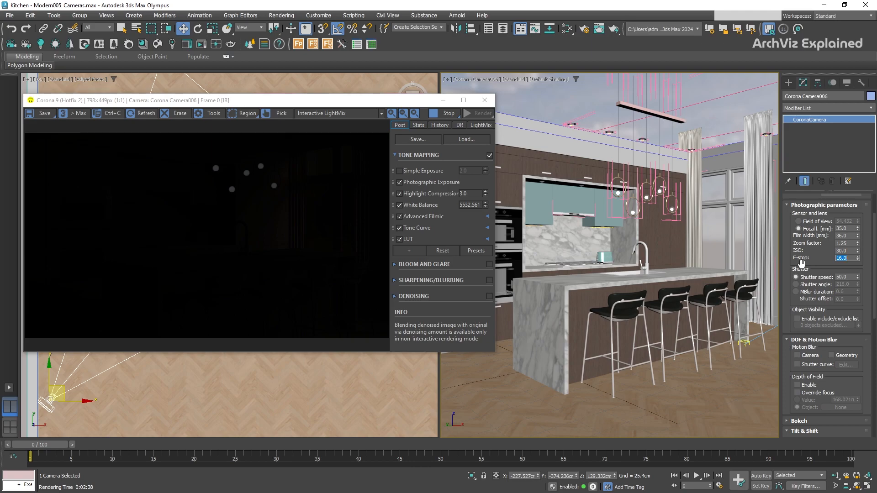
text(1)
key(Return)
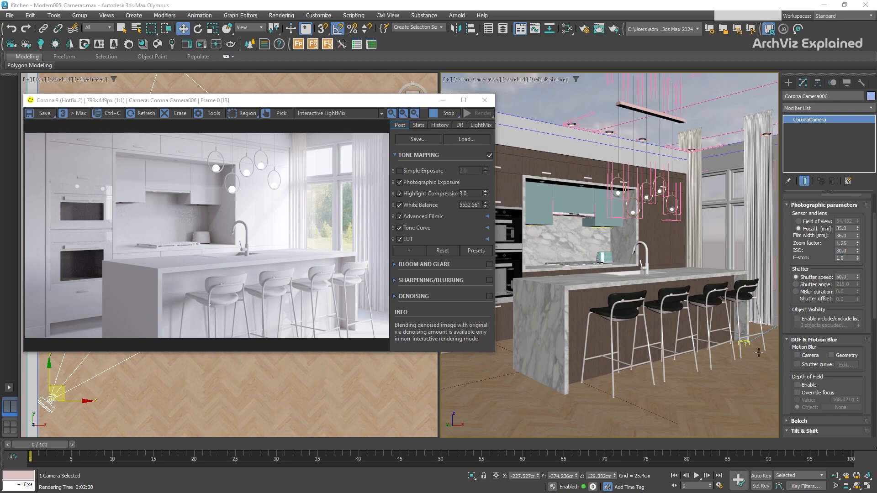
- Try camera shutter speeds of 10, 100 and 1000, and set the shutter speed to 50
double_click(852, 277)
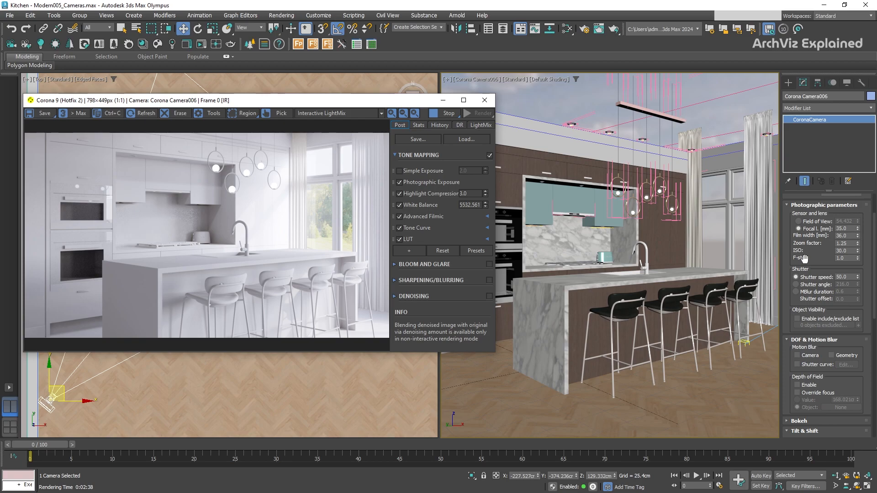
click(796, 284)
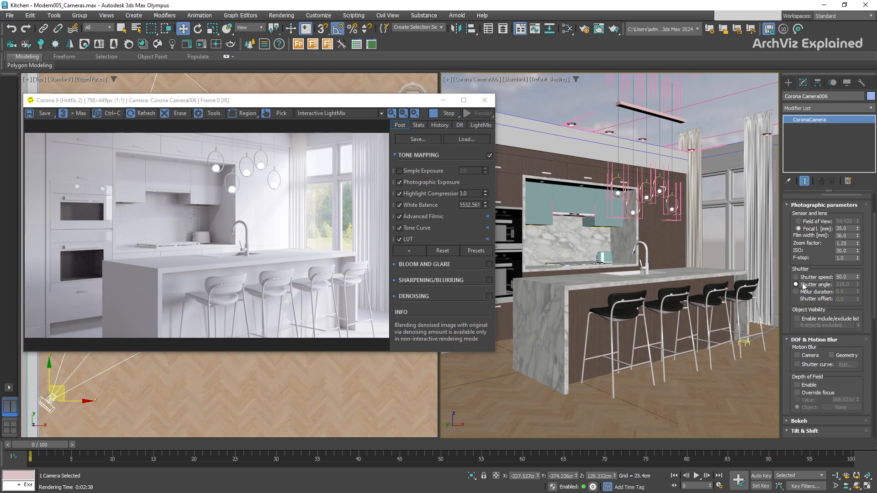
click(805, 278)
double_click(845, 277)
text(10)
key(Return)
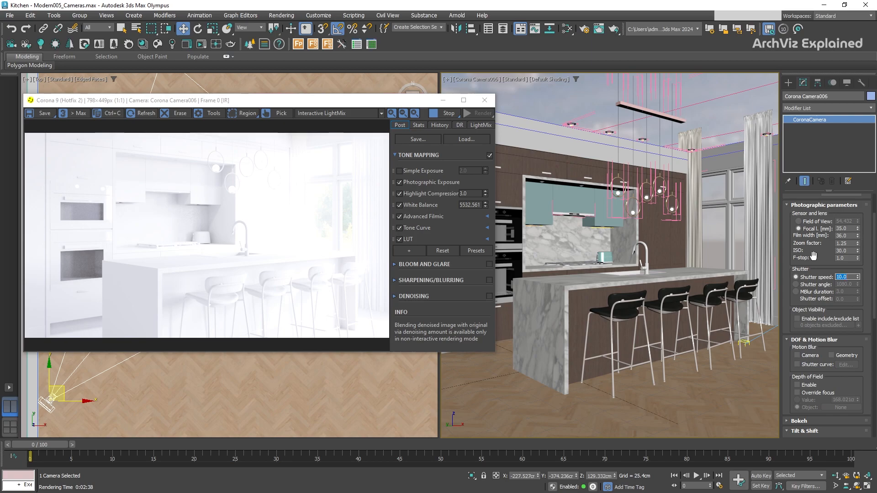
text(100)
key(Return)
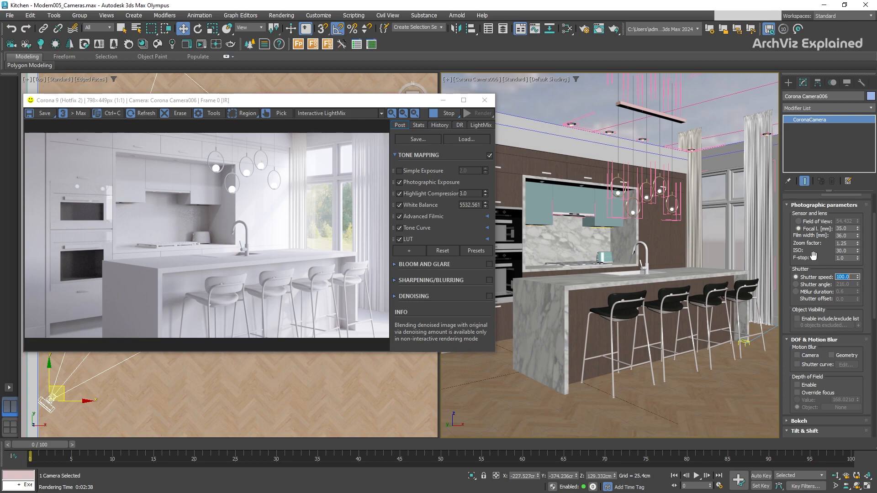
text(1000)
key(Return)
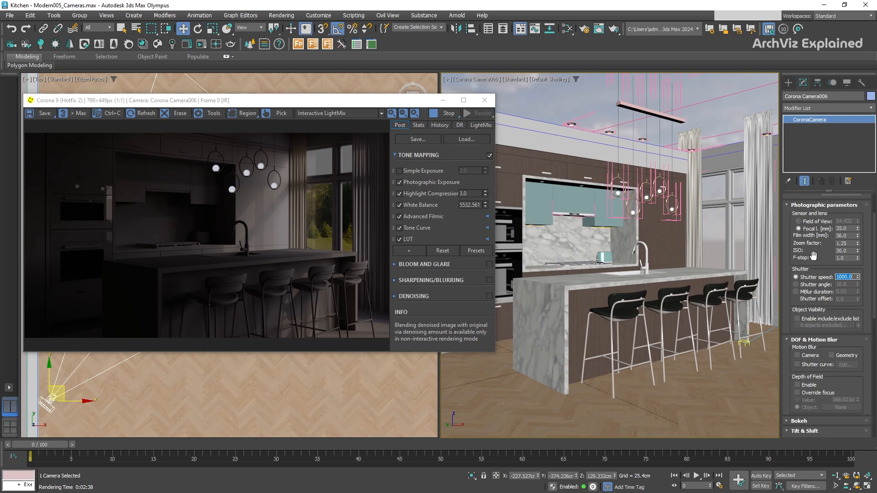
text(50)
key(Return)
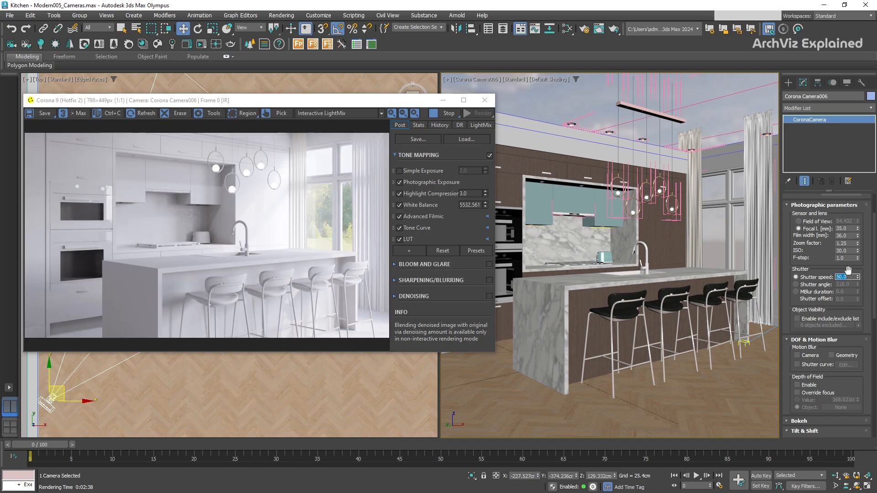
- Try controlling the camera shutter by shutter angle, with a value of 180
click(797, 284)
drag(852, 284, 818, 284)
text(180)
key(Return)
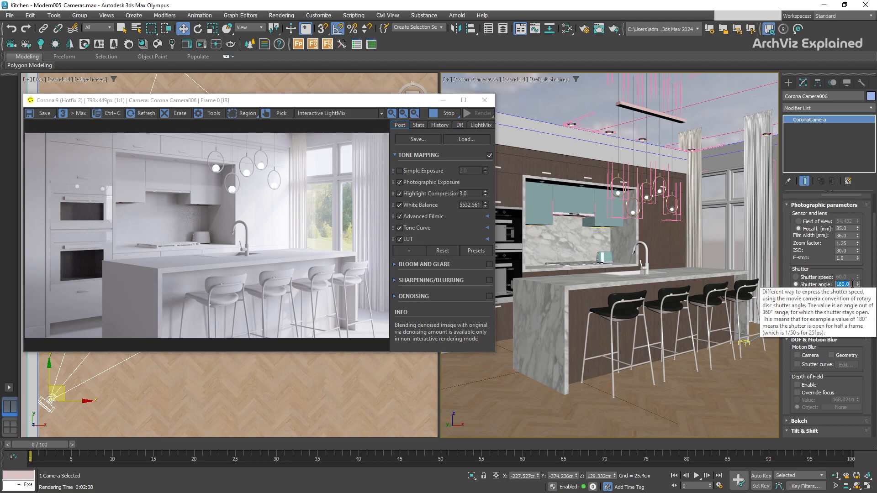
- Try controlling the camera shutter by motion blur duration, with a value of 1
click(796, 292)
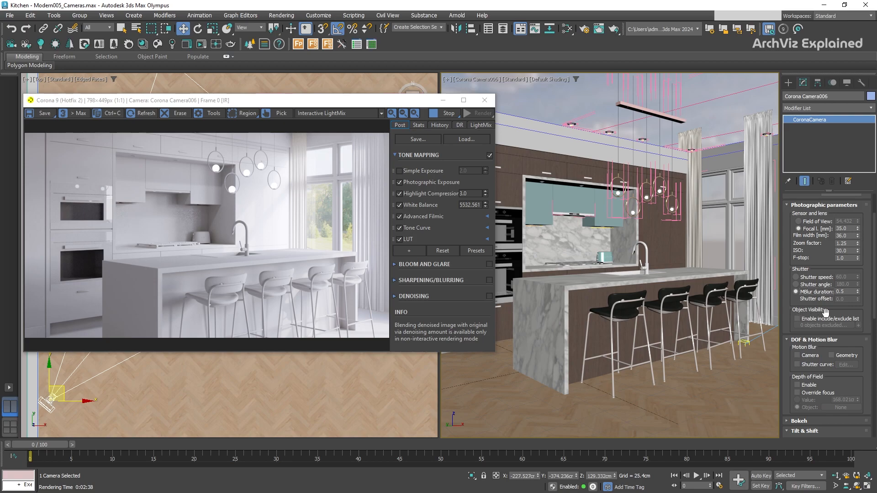
double_click(845, 292)
text(1)
key(Return)
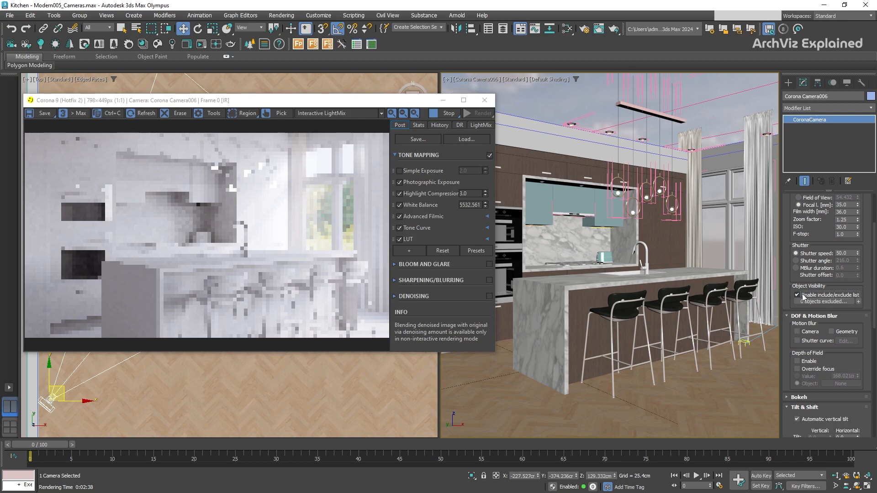
- Exclude the first and last bar chairs at the kitchen island from the camera's view by picking them in the viewport
click(858, 302)
click(630, 312)
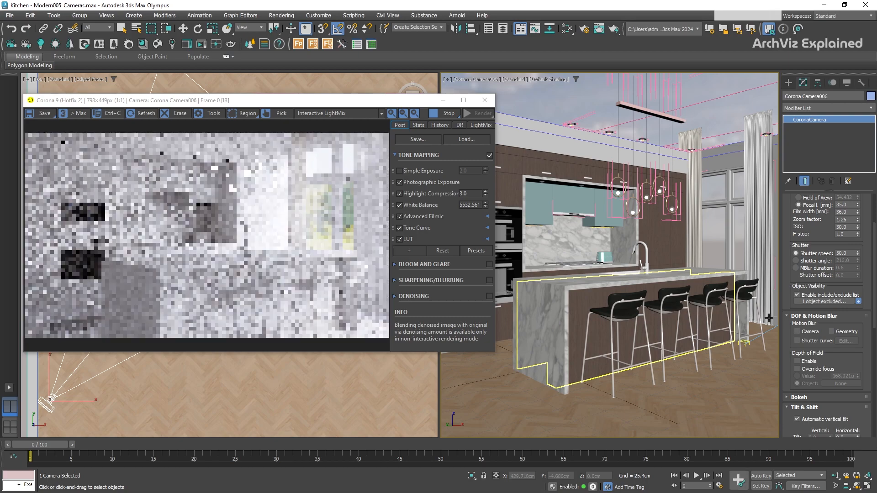
click(748, 318)
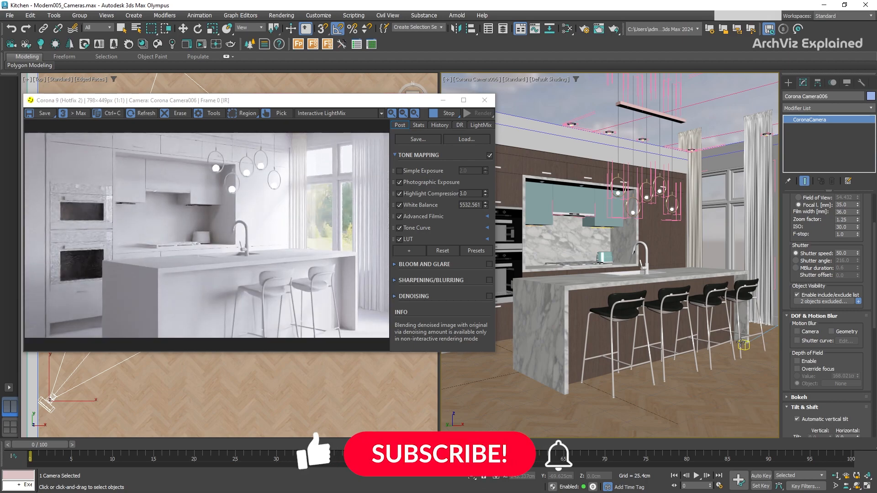
- Remove both bar chairs from the camera's exclude list and accept the change
click(830, 303)
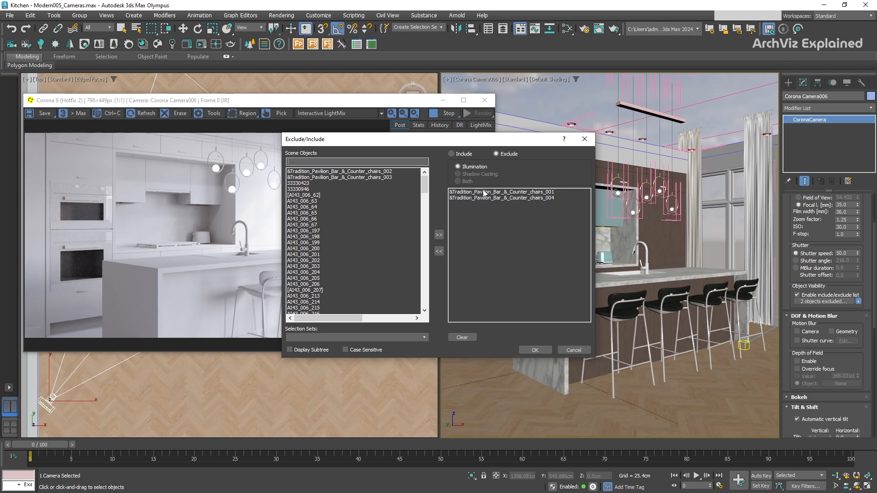
drag(482, 192, 484, 198)
click(439, 251)
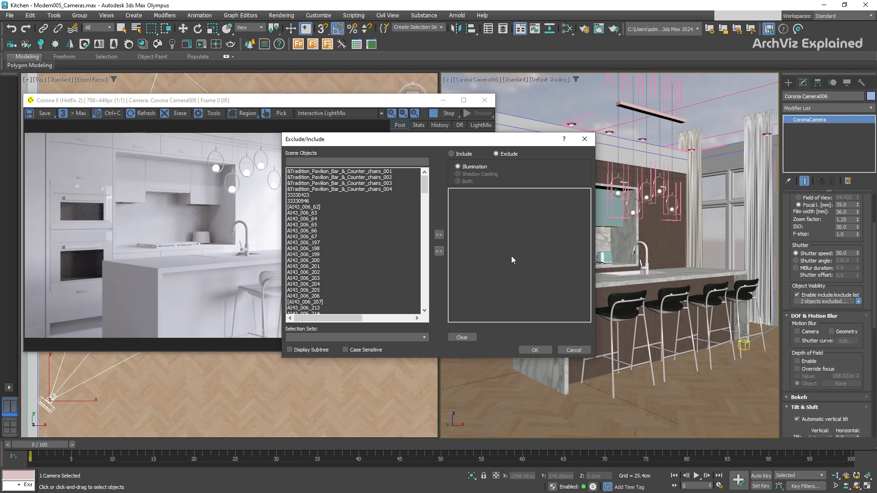
click(542, 348)
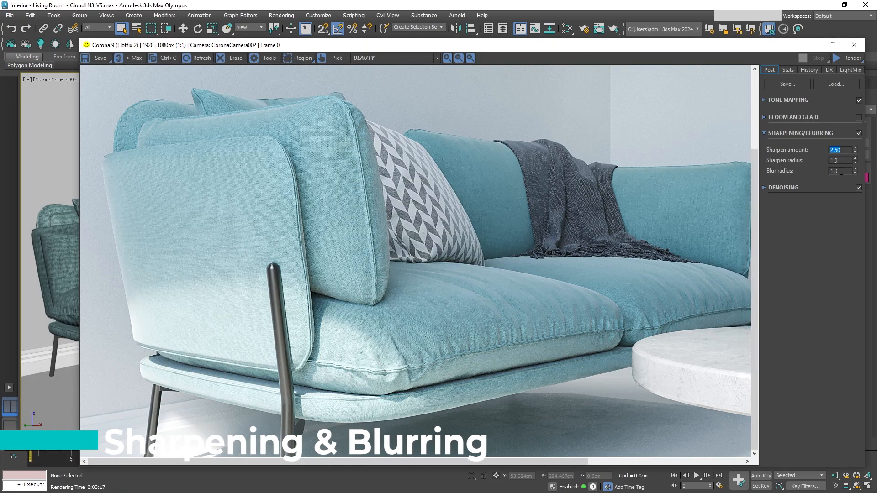
- Set the sofa render's blur radius to 1.5, and compare the image with Sharpening/Blurring off and on again
drag(841, 171, 807, 172)
text(1.5)
key(Return)
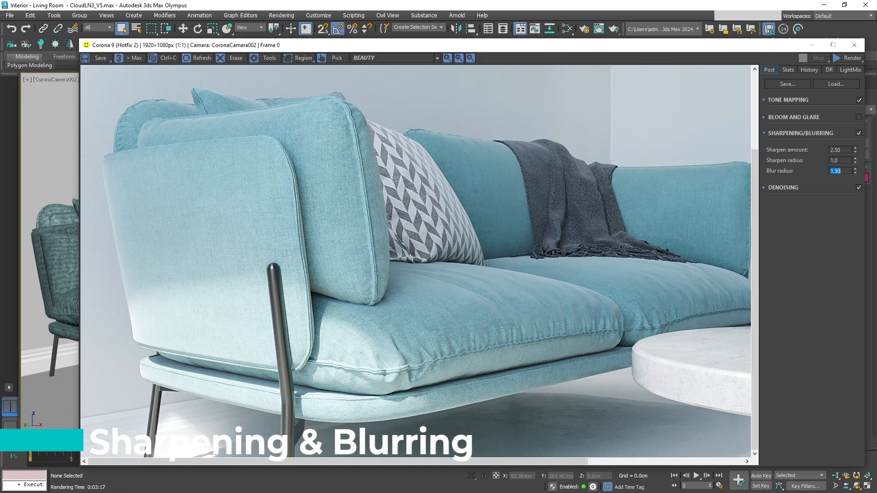
click(859, 133)
click(859, 133)
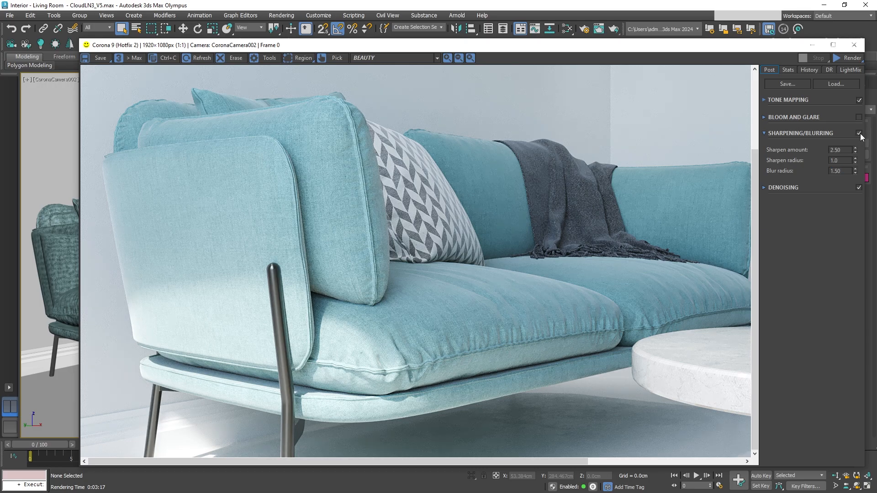
scroll(343, 112, up, 1)
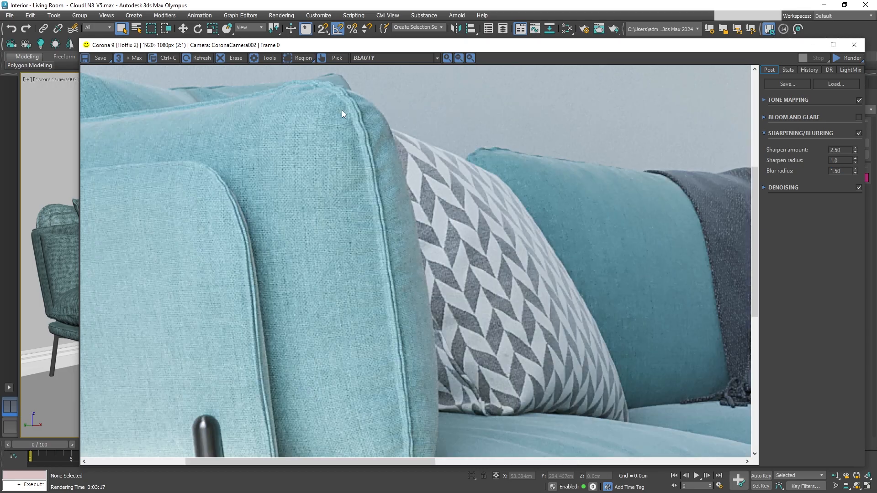
- Compare the magnified sofa cushion render with Sharpening/Blurring off and on
click(859, 133)
click(859, 134)
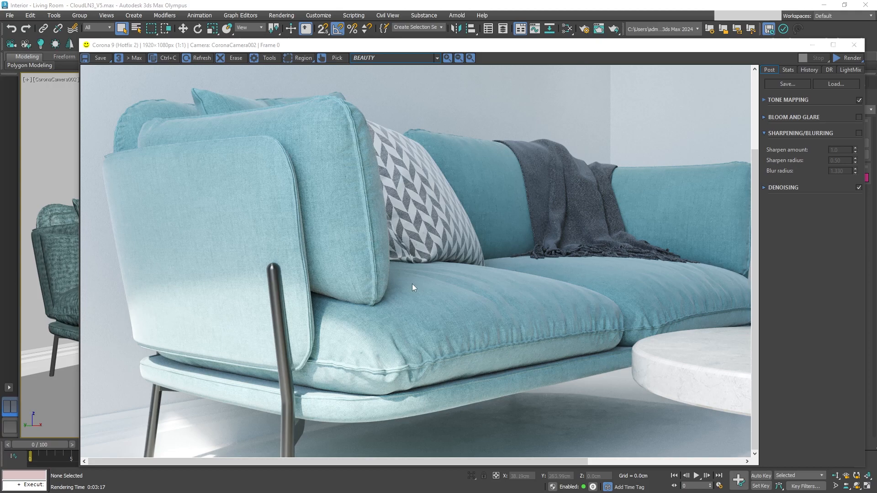
- Enable Sharpening/Blurring for the whole sofa render and view the matching camera settings in Render Setup
click(858, 133)
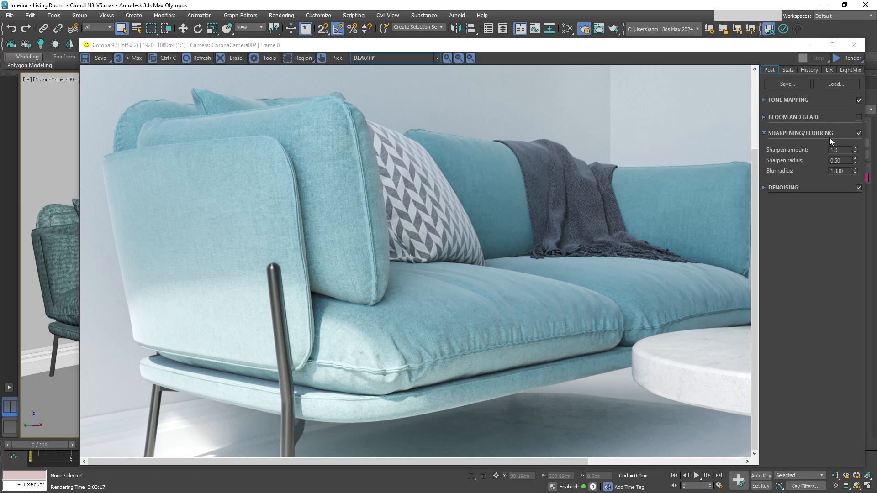
key(F10)
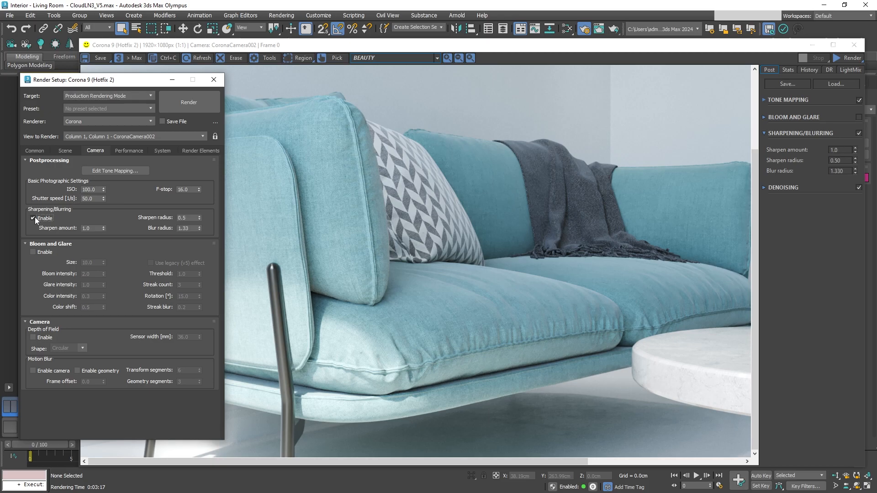
click(213, 79)
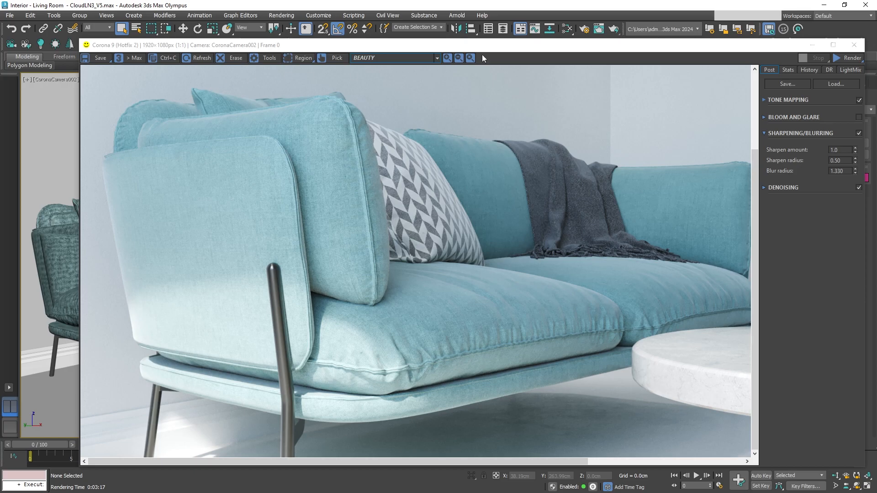
- Try sharpen amounts of 0, 5 and 10 on the sofa render
drag(818, 149, 800, 150)
text(0)
key(Return)
text(5)
key(Return)
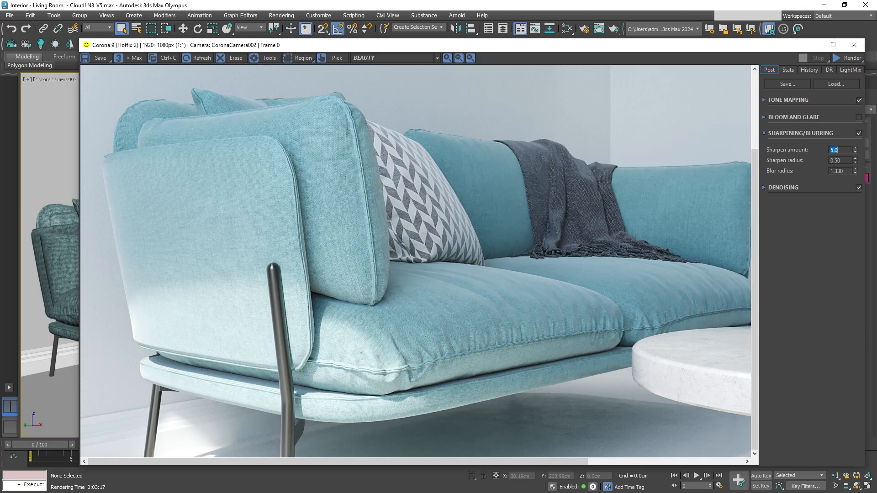
text(10)
key(Return)
- Try sharpen radii of 0, 1, 2 and 5 on the sofa render, and restore the radius to 0.5
key(Tab)
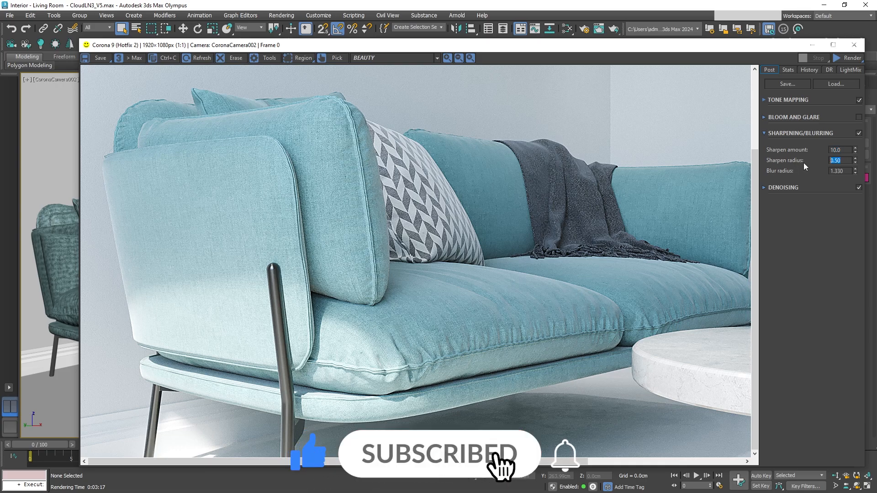
text(0.0)
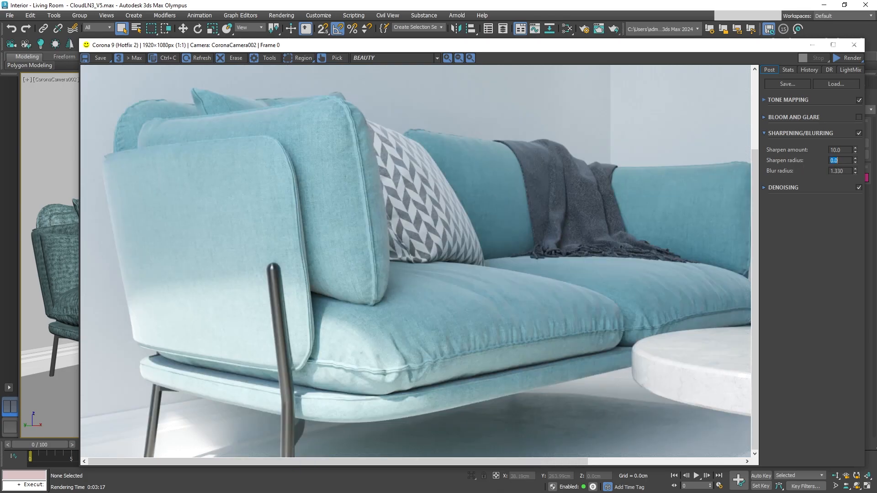
text(1.0)
key(Return)
text(2.0)
key(Return)
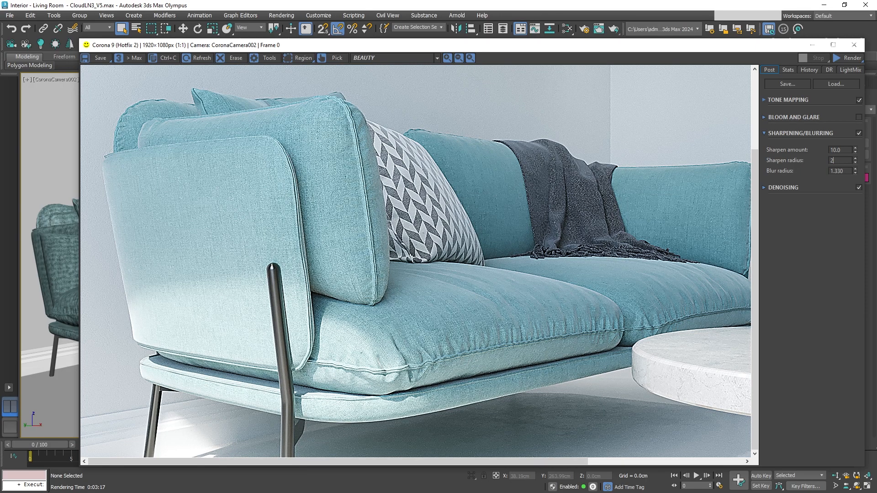
text(5.0)
key(Return)
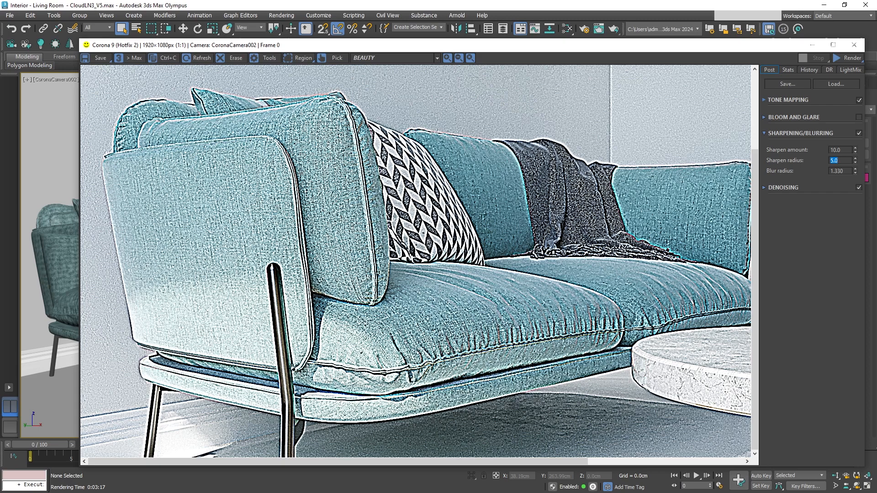
text(0.5)
key(Return)
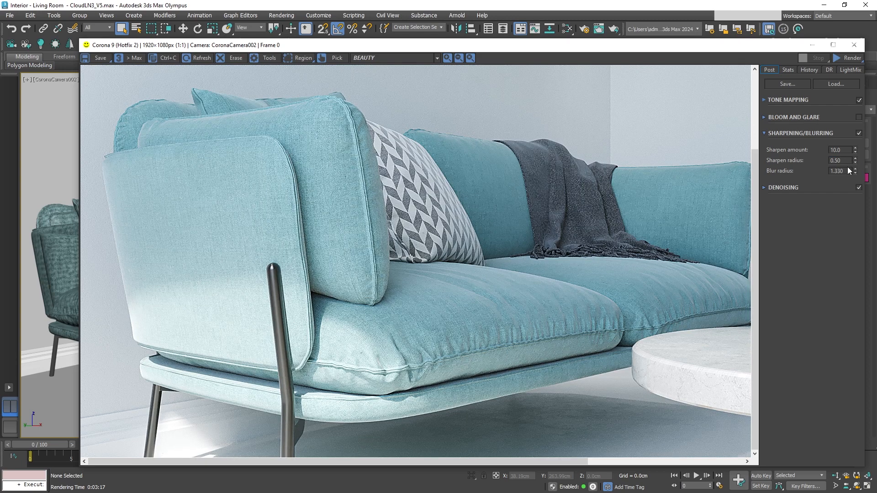
- Try blur radii of 2 and 10 on the sofa render, and reset the blur radius to its default of 1.33
double_click(845, 171)
text(2.0)
key(Return)
text(10)
key(Return)
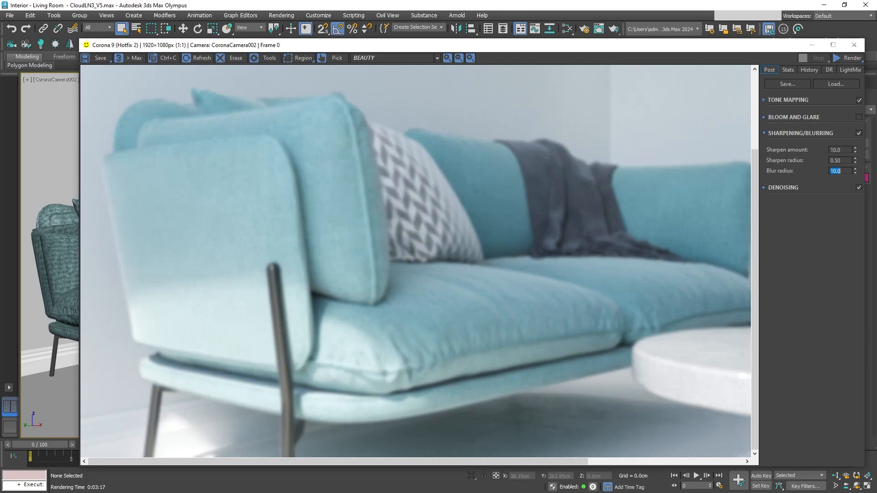
text(2)
key(Return)
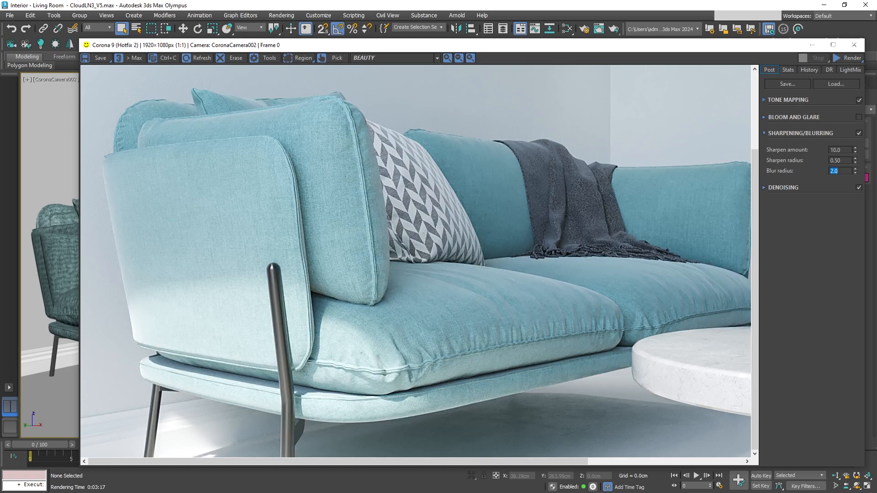
right_click(857, 175)
- Set the sharpen amount to 2 and, after trying a radius of 2, the sharpen radius to 1
drag(842, 151, 819, 162)
text(2)
key(Return)
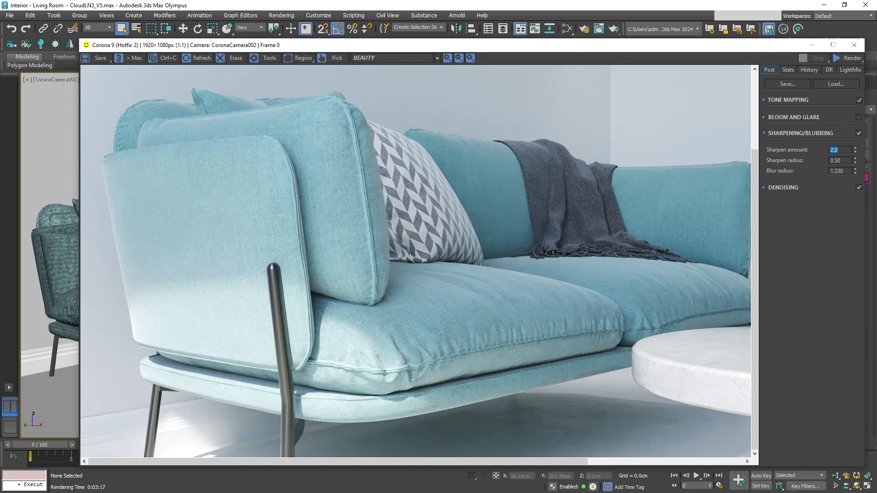
drag(844, 160, 782, 171)
text(1)
key(Return)
text(2)
key(Return)
text(1)
key(Return)
- Set the sharpen amount to 2.5 after trying 3, and the blur radius to 1.5
double_click(847, 150)
text(3)
key(Return)
text(2.5)
key(Tab)
key(Tab)
text(1.5)
key(Return)
- Examine the sofa cushion fabric at 2:1 magnification with Sharpening/Blurring off and on
scroll(343, 112, up, 1)
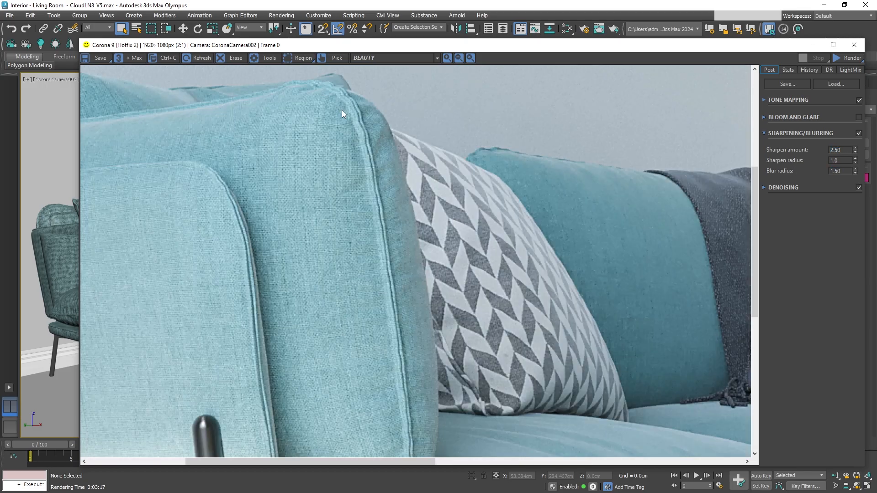
click(859, 133)
click(859, 133)
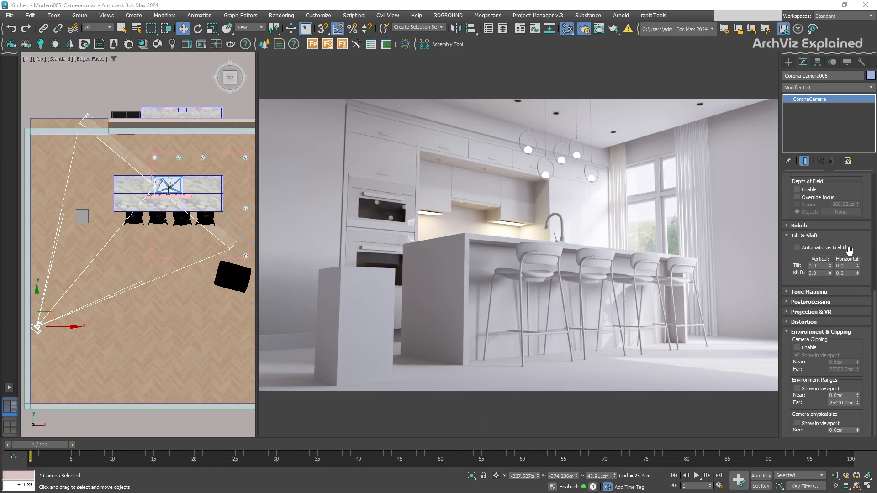
- Toggle the kitchen camera's automatic vertical tilt on and off, and try a manual vertical tilt of about 0.85 plus a horizontal tilt
click(813, 252)
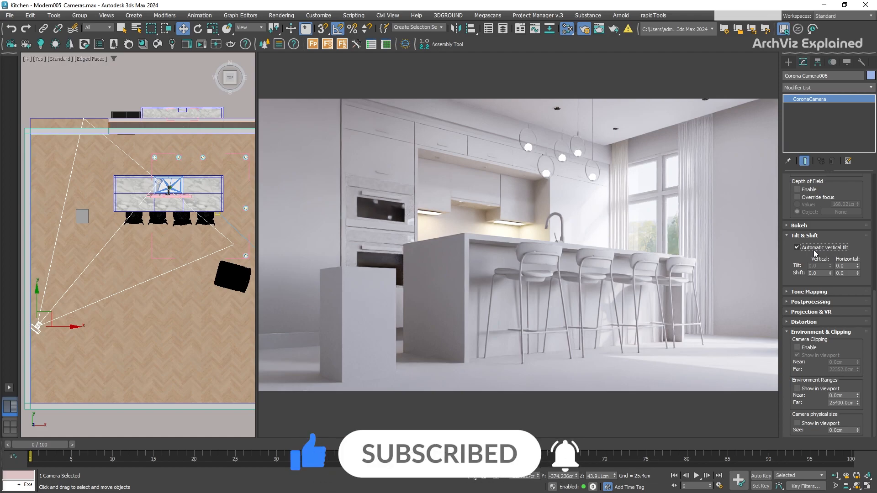
click(814, 252)
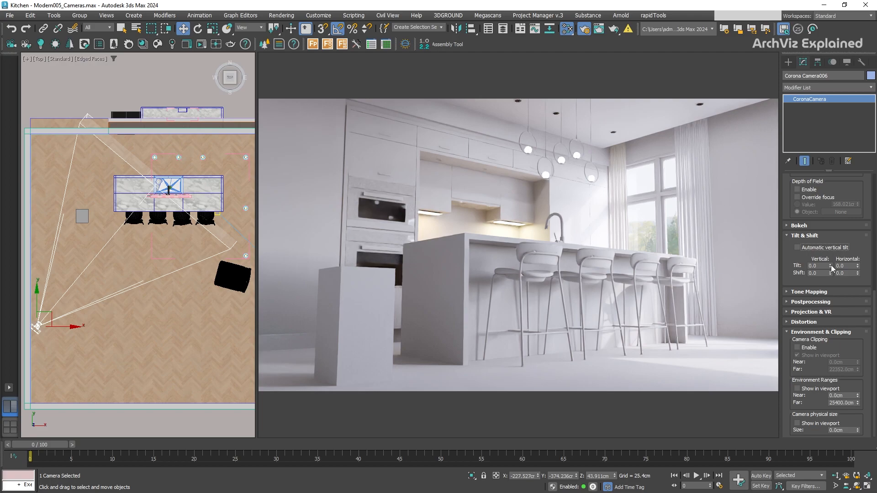
drag(831, 265, 839, 261)
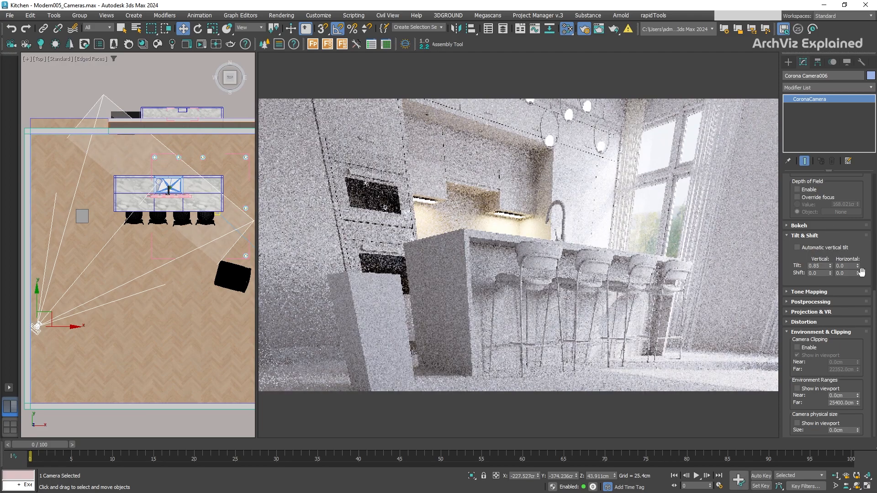
drag(857, 265, 857, 235)
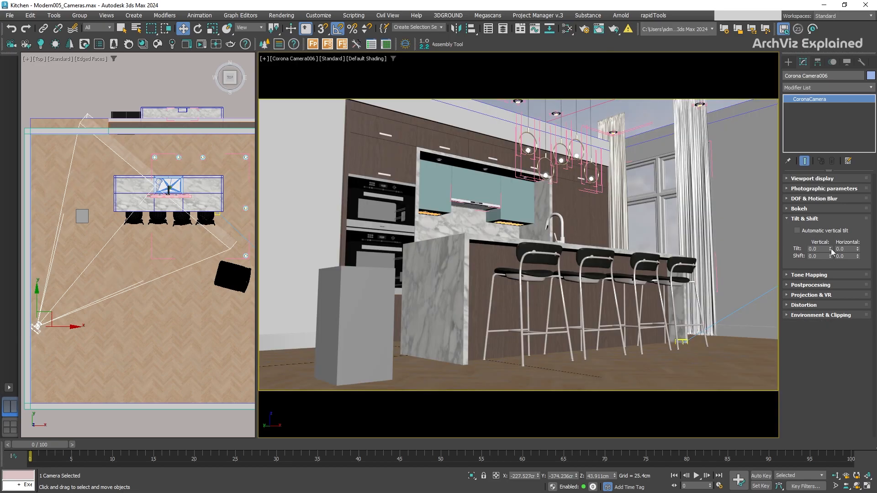
- Enable the camera's automatic vertical tilt and shift the view about 0.12 vertically and -0.25 horizontally
click(816, 232)
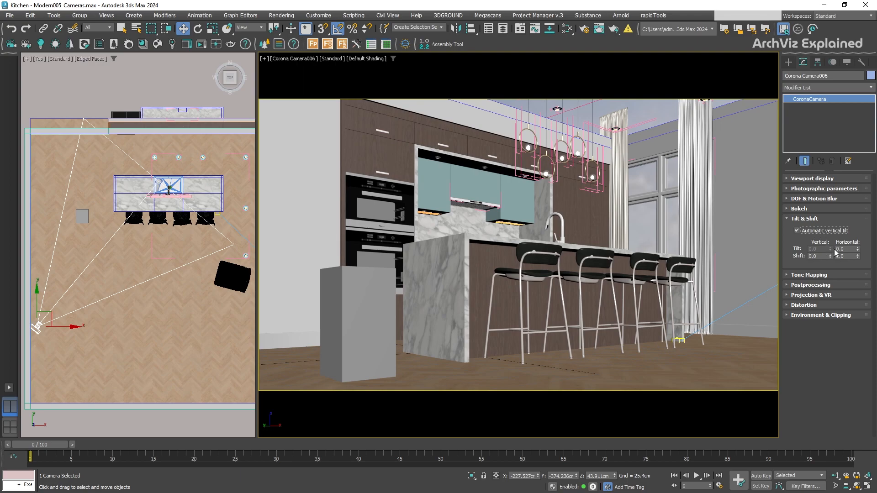
drag(830, 256, 867, 266)
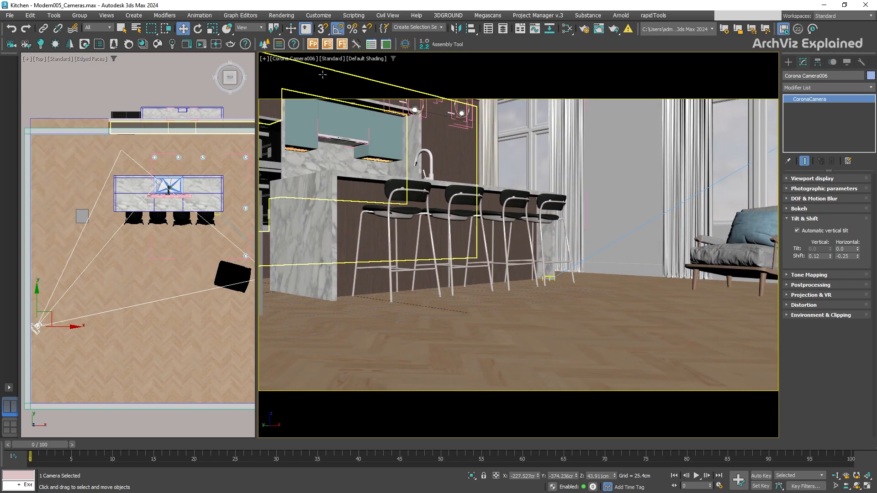
- Show Corona Interactive rendering in the camera viewport and readjust the shift to about -0.04 vertically and 0.11 horizontally
click(296, 59)
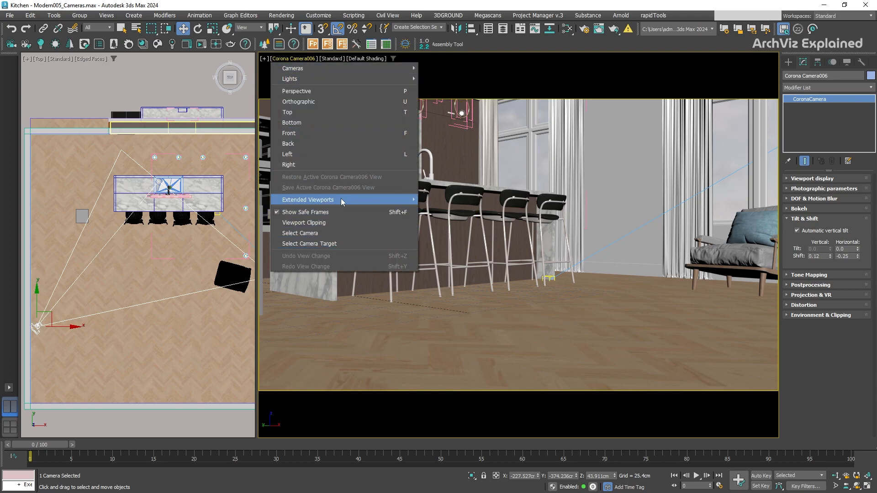
mouse_move(341, 199)
click(443, 277)
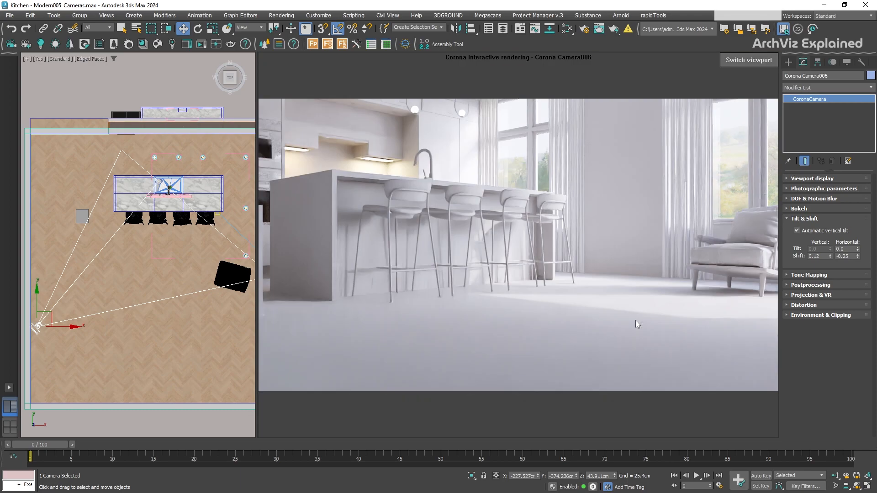
drag(830, 256, 855, 243)
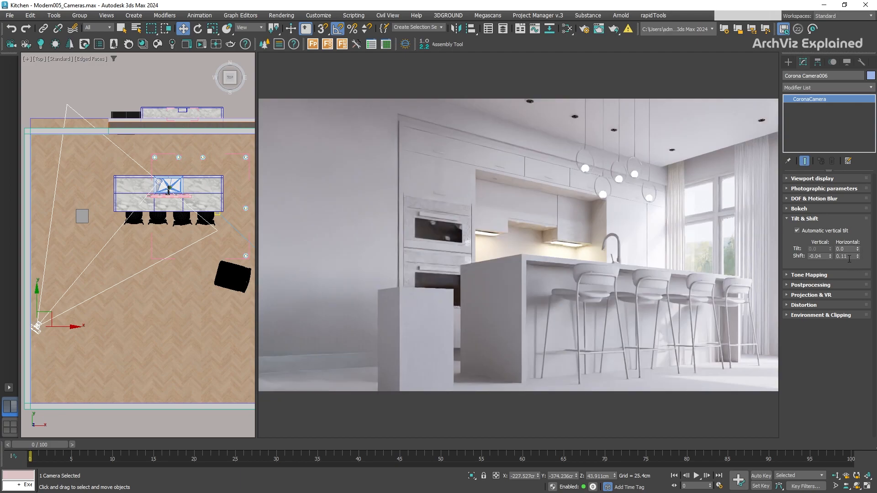
drag(855, 257, 862, 277)
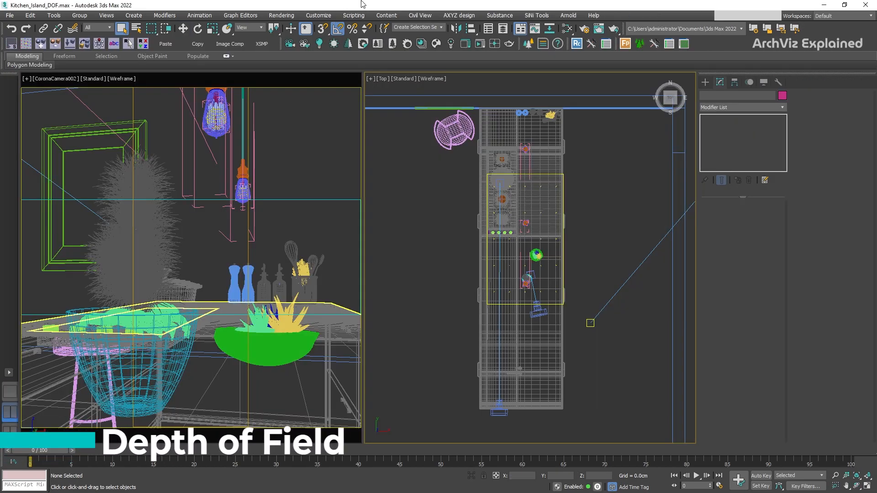
- Start interactive rendering of the kitchen island scene from Render Setup and close the setup dialog
click(584, 30)
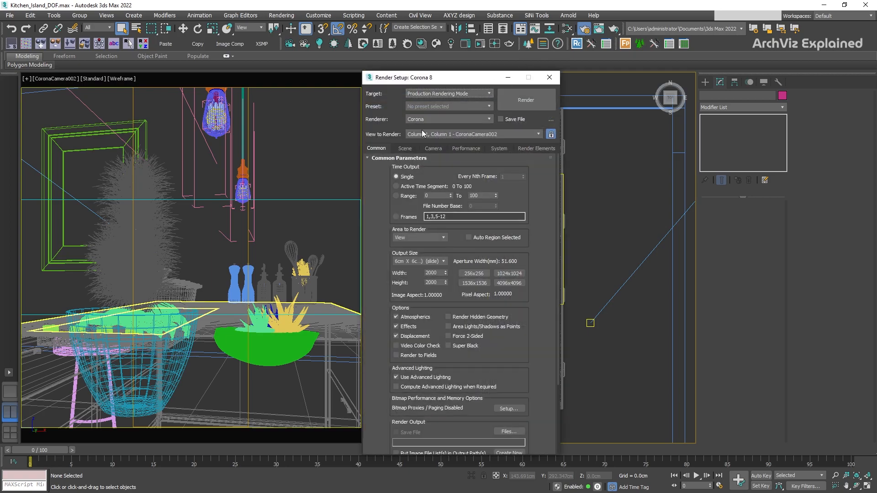
click(405, 149)
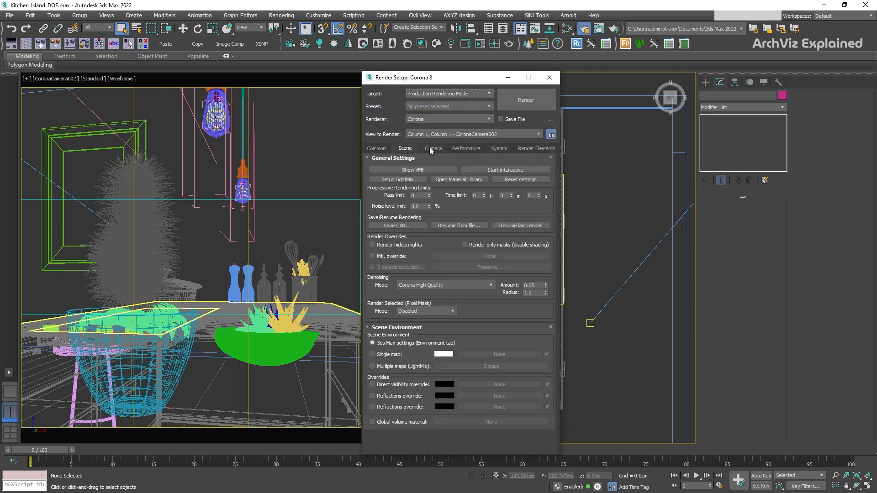
click(490, 170)
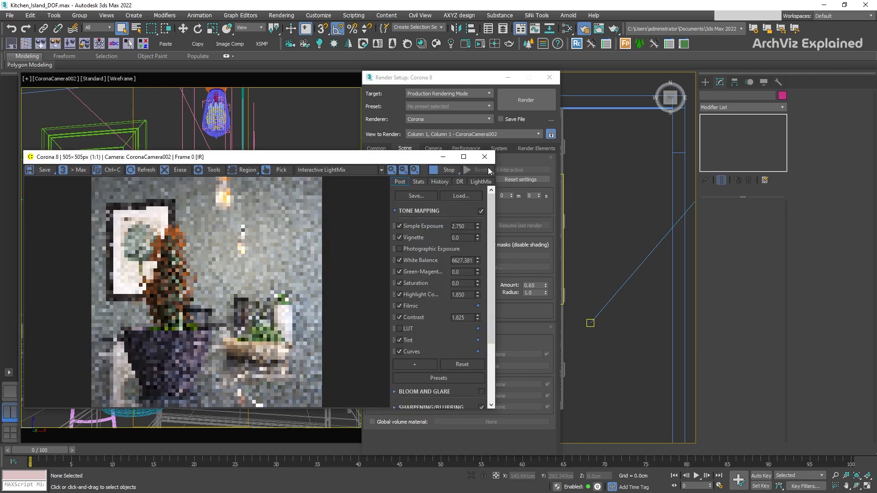
click(549, 77)
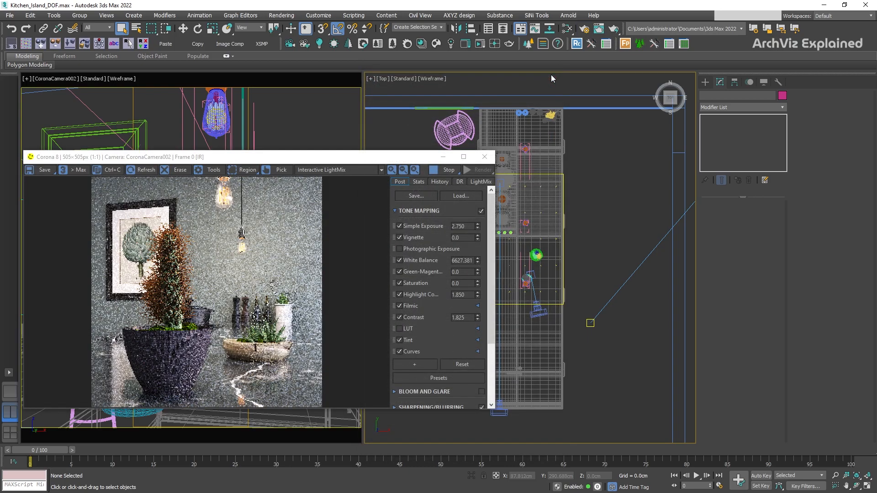
- Select the viewport's active camera, CoronaCamera002, and enable its depth of field
click(71, 79)
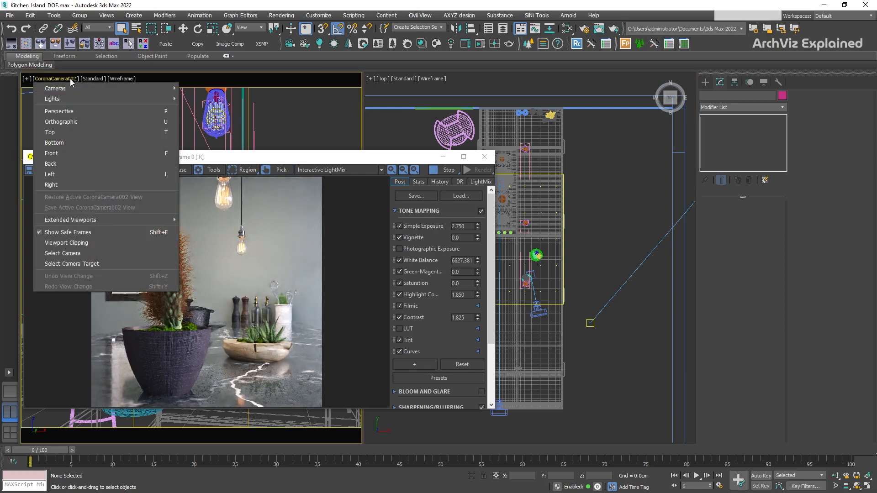
click(62, 253)
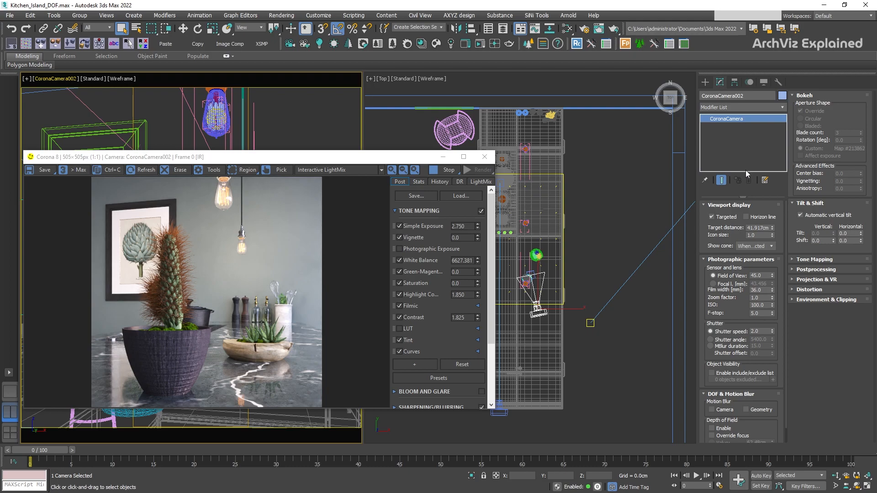
scroll(753, 318, down, 2)
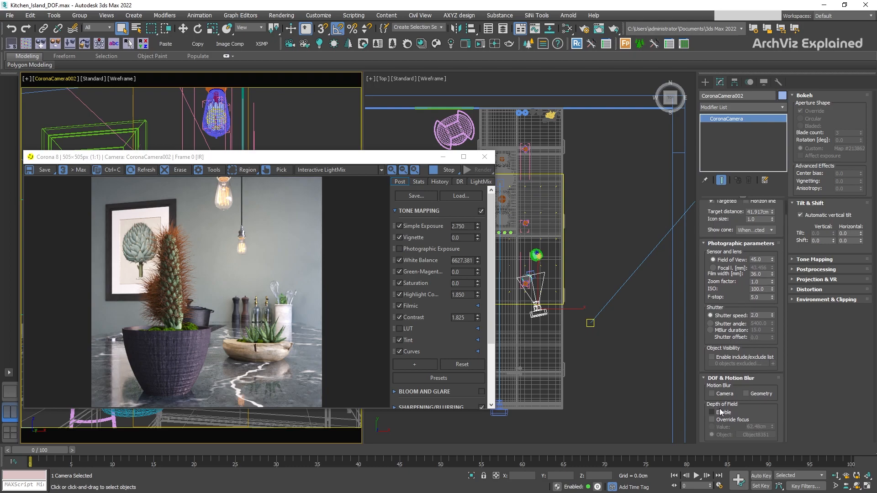
click(712, 413)
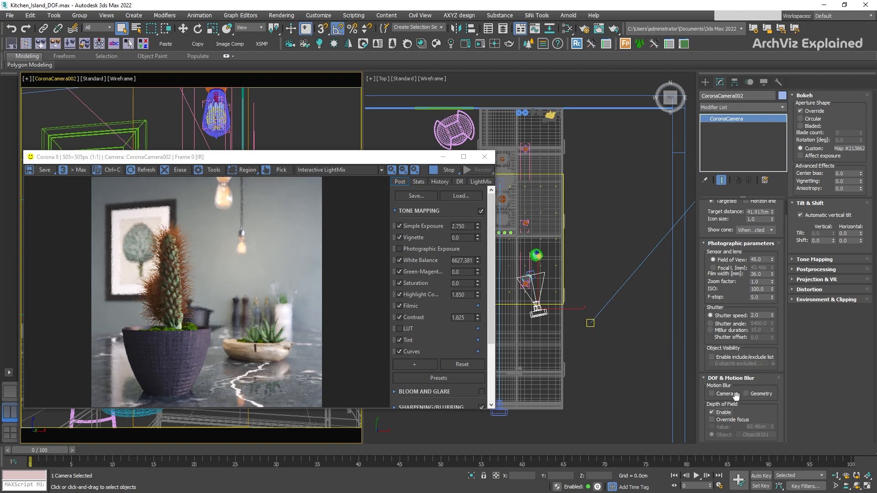
- Set the camera's f-stop to 1 to strengthen the background blur
double_click(760, 297)
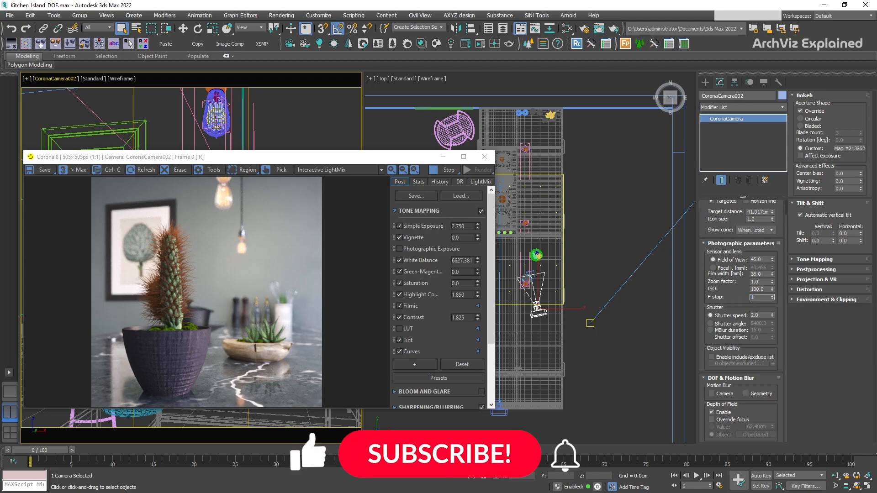
text(1)
key(Return)
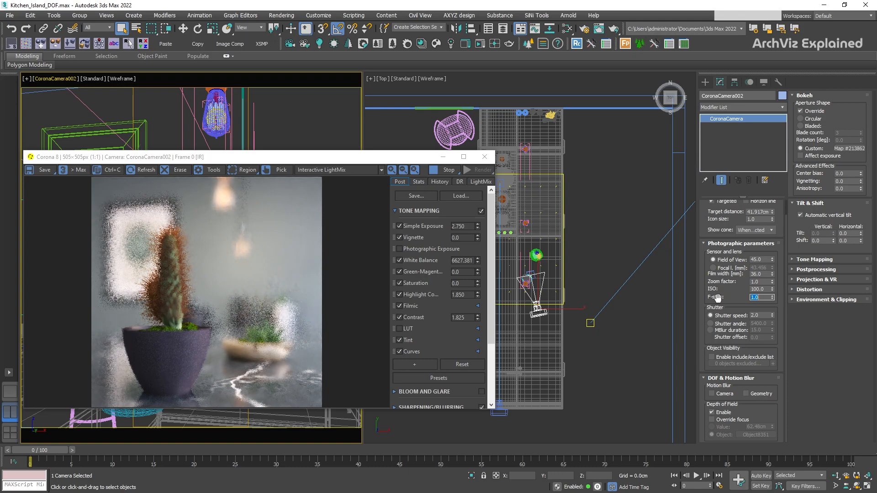
- Try progressively higher camera f-stops of 4, 8 and 16 to reduce the background blur
text(4)
key(Return)
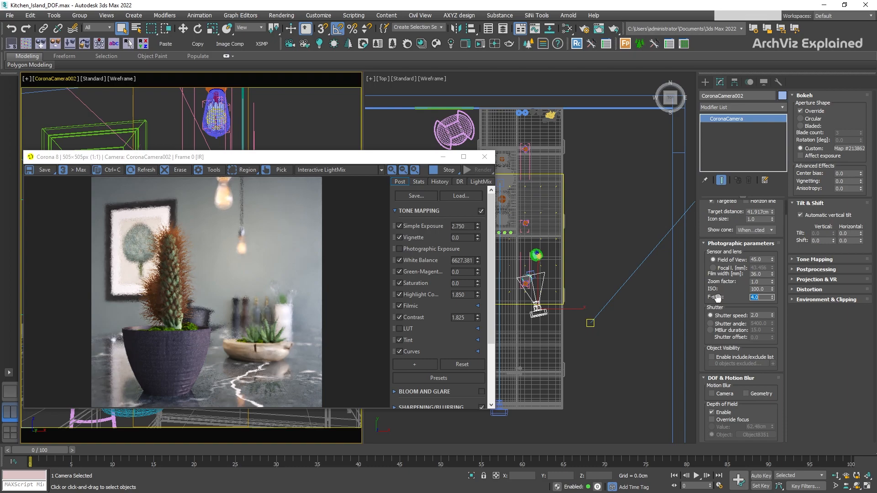
text(1)
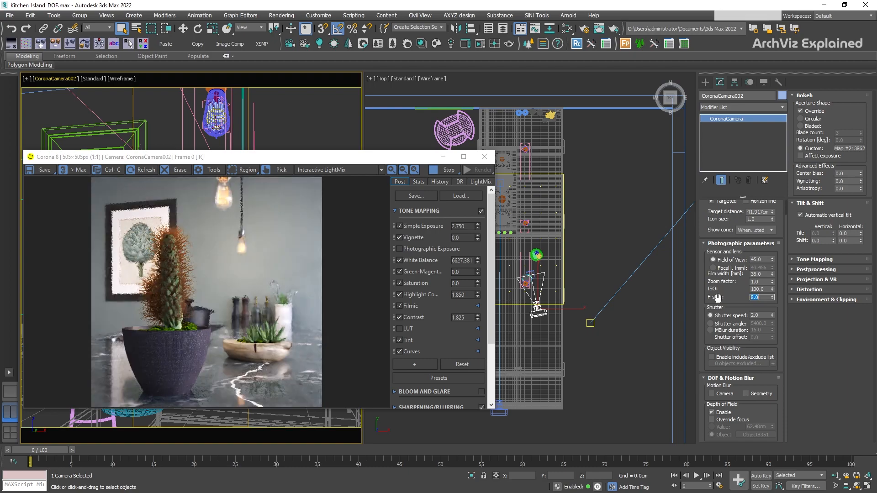
text(6)
key(Return)
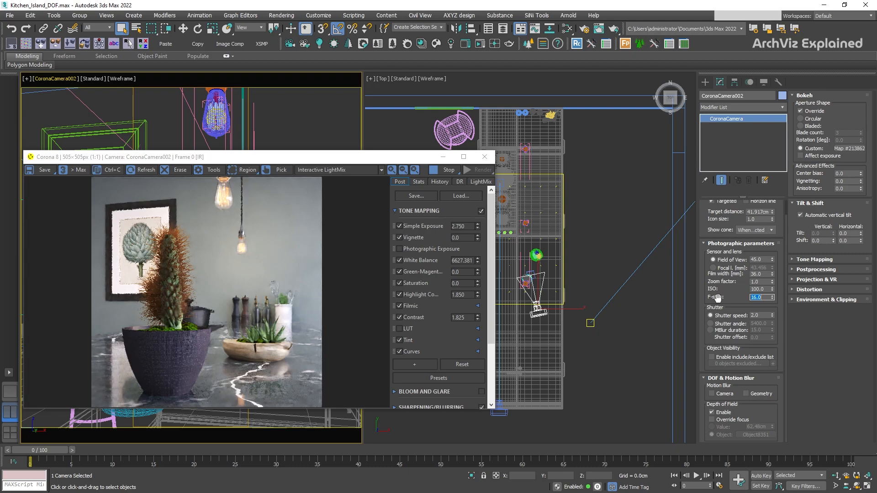
- Compare the two stored renders, A and B, in the render history by sweeping the divider across the image
click(439, 181)
click(434, 294)
drag(218, 306, 243, 310)
drag(313, 310, 55, 305)
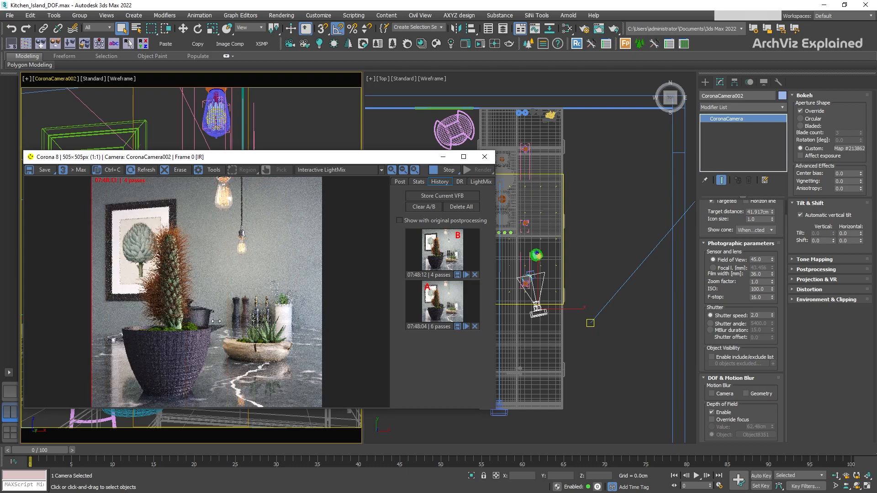
- Set the camera's f-stop to 4
double_click(762, 298)
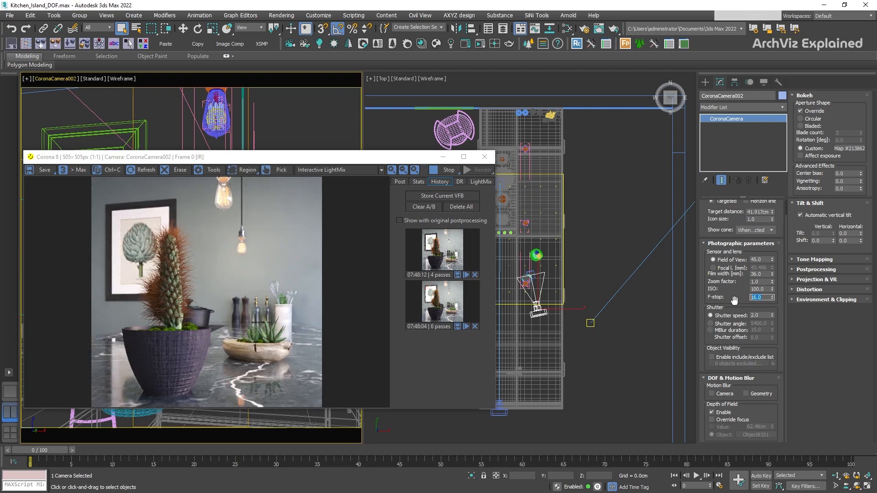
text(4)
key(Return)
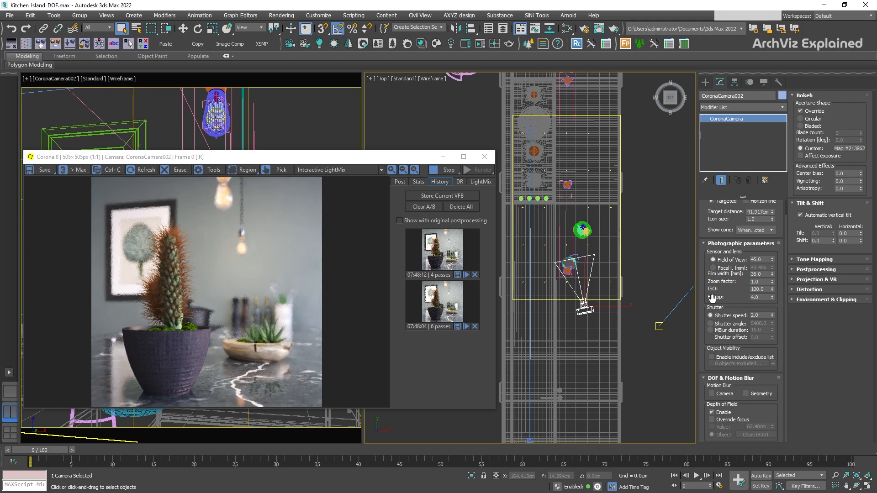
- Test camera target distances of 10 cm and 500 cm, and settle on 150 cm
scroll(724, 223, up, 1)
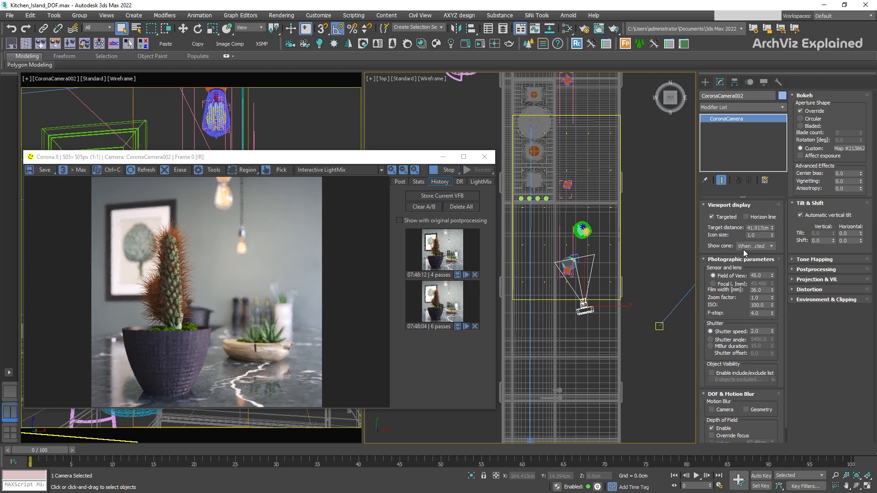
double_click(758, 228)
text(10)
key(Return)
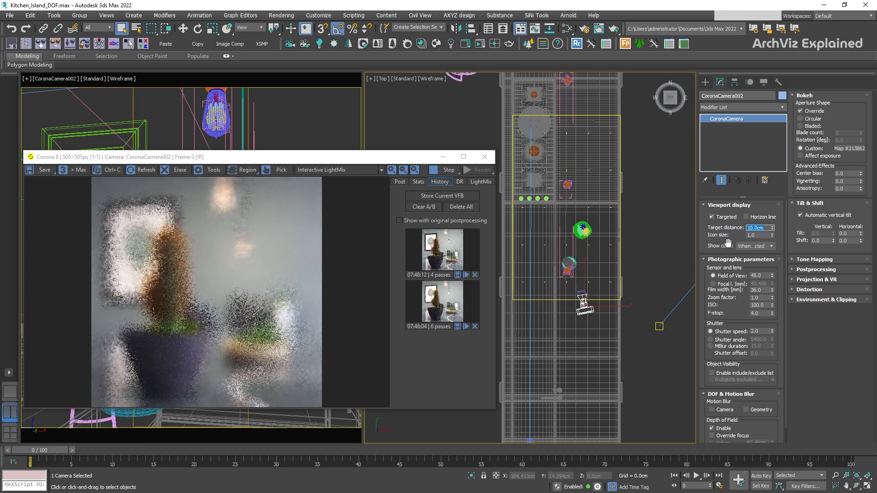
text(500)
key(Return)
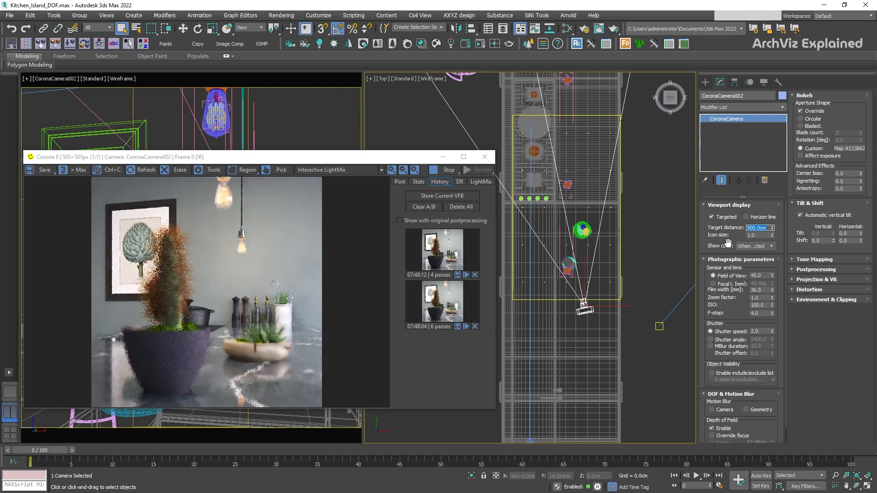
text(150)
key(Return)
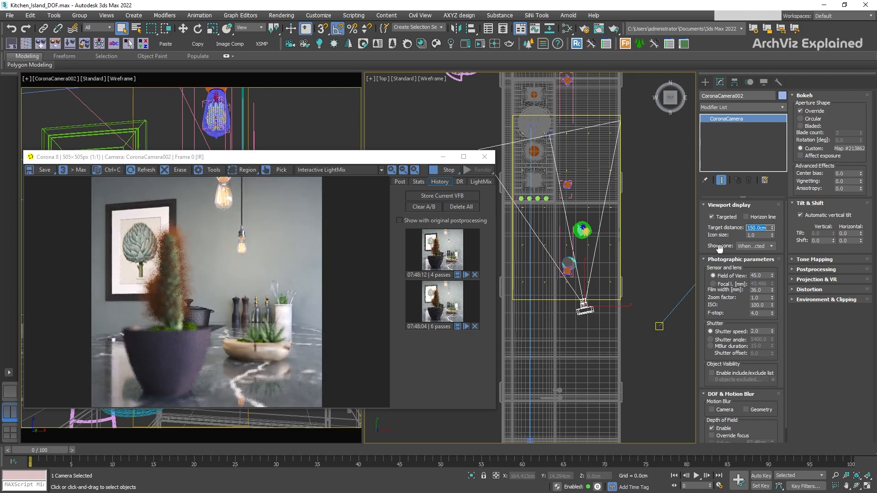
- Override the depth-of-field focus with a distance value, testing 10 cm and then 150 cm
scroll(728, 243, down, 1)
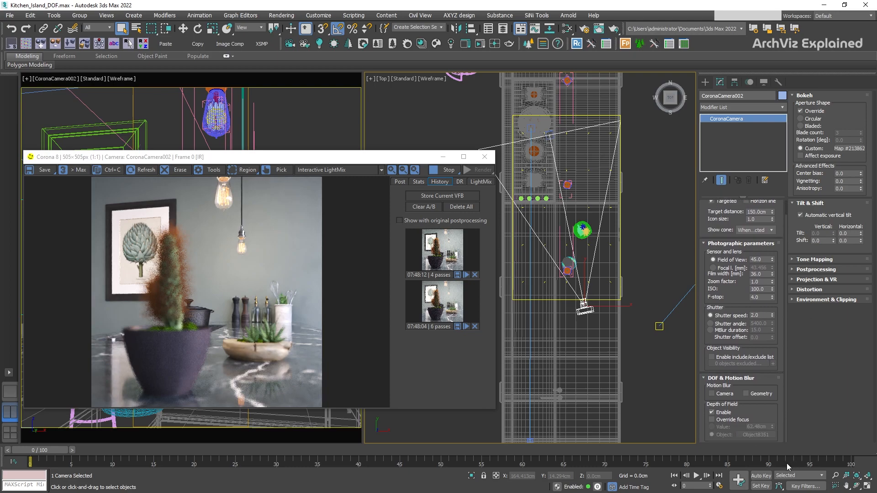
click(719, 421)
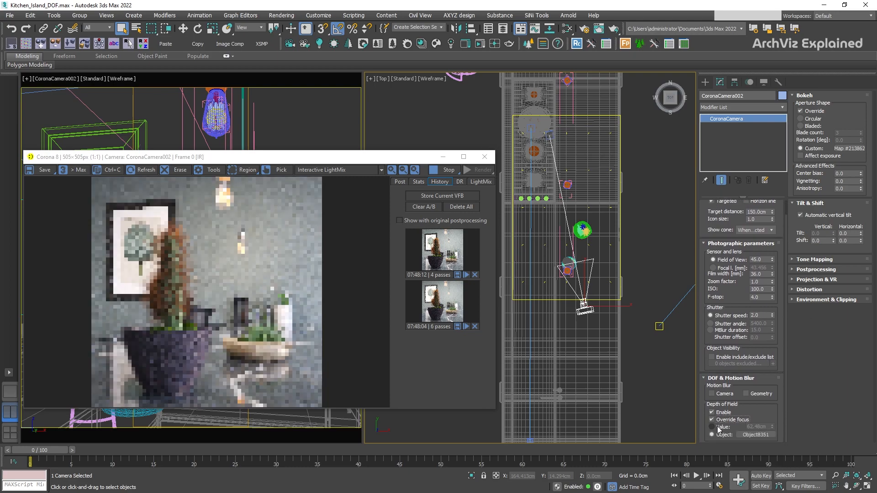
click(713, 427)
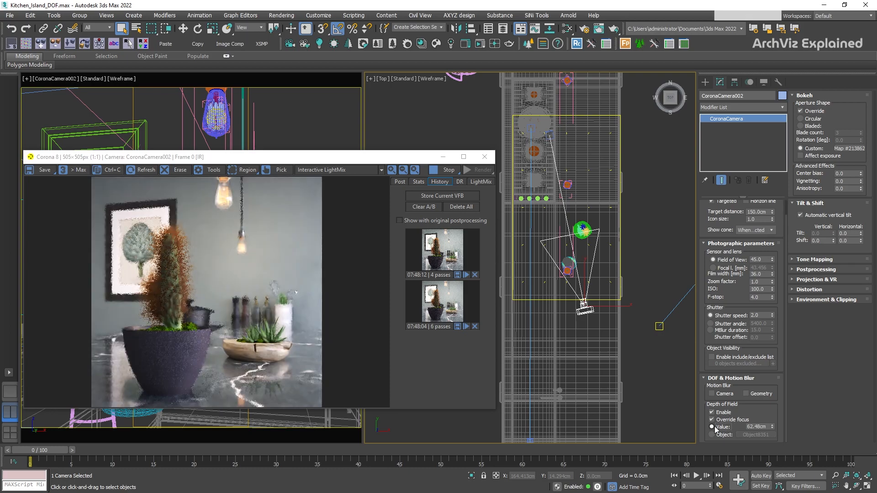
drag(769, 427, 704, 428)
text(10)
key(Return)
text(15)
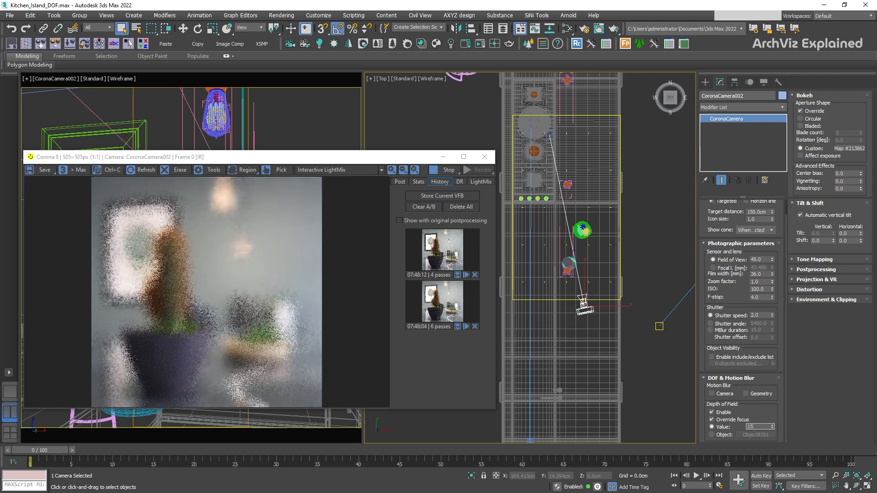
text(0)
key(Return)
- Switch the focus override to an object, trying Arc001 and the bar stool before picking Cylinder001 in the top view
click(717, 436)
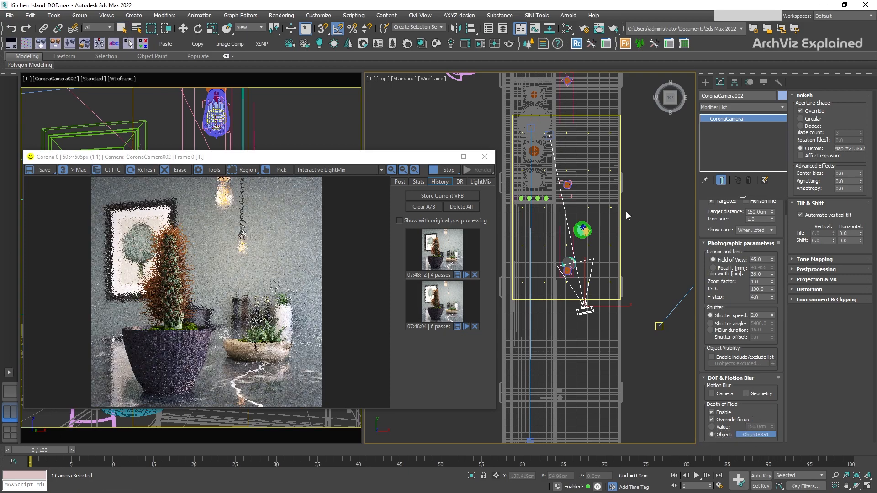
click(550, 120)
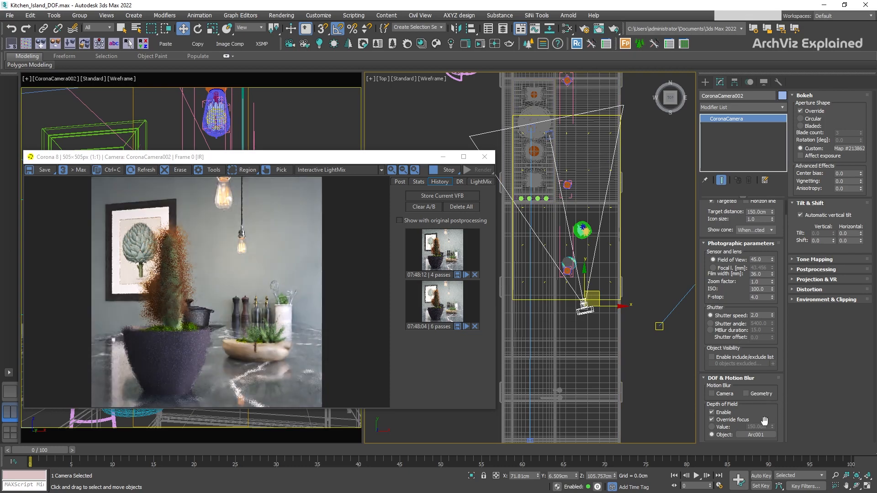
click(756, 435)
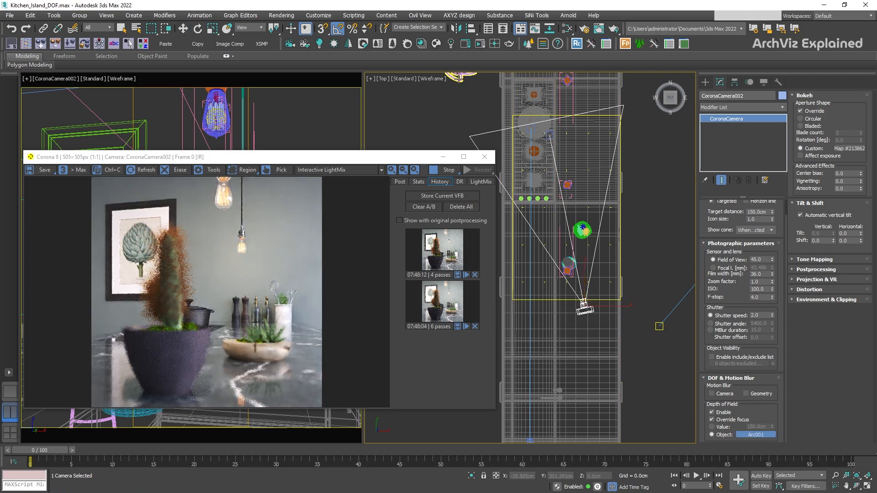
click(459, 79)
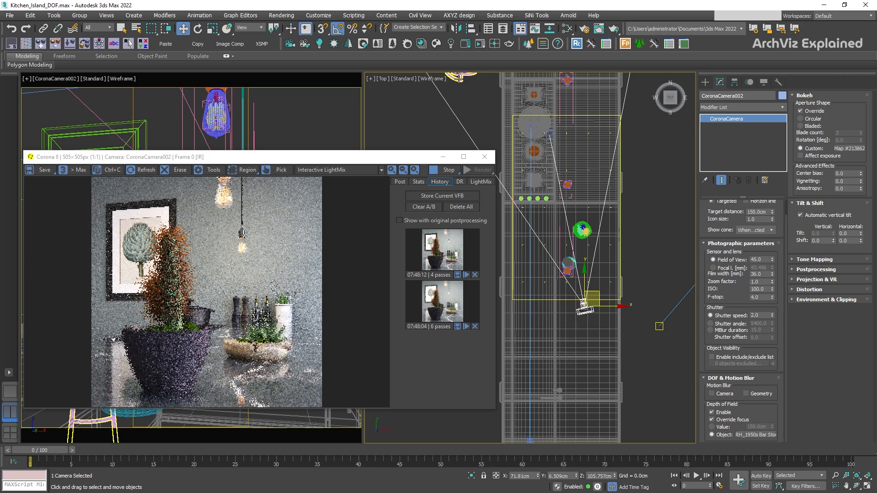
click(756, 434)
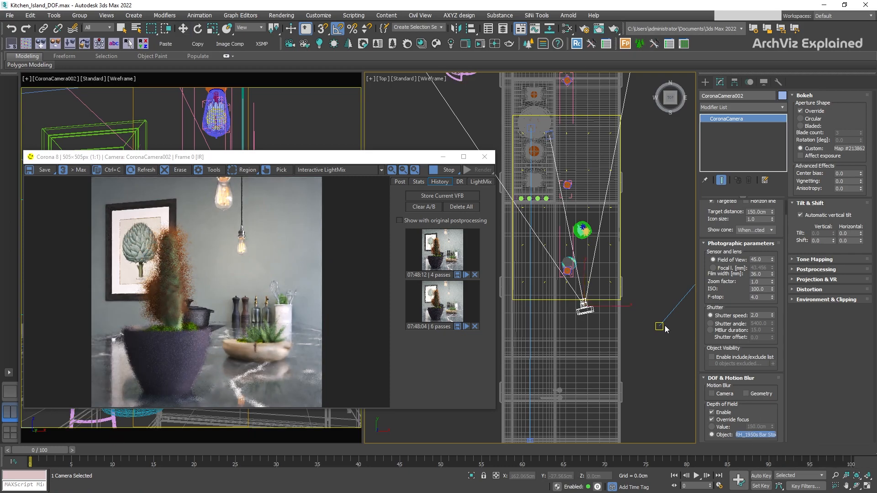
click(567, 272)
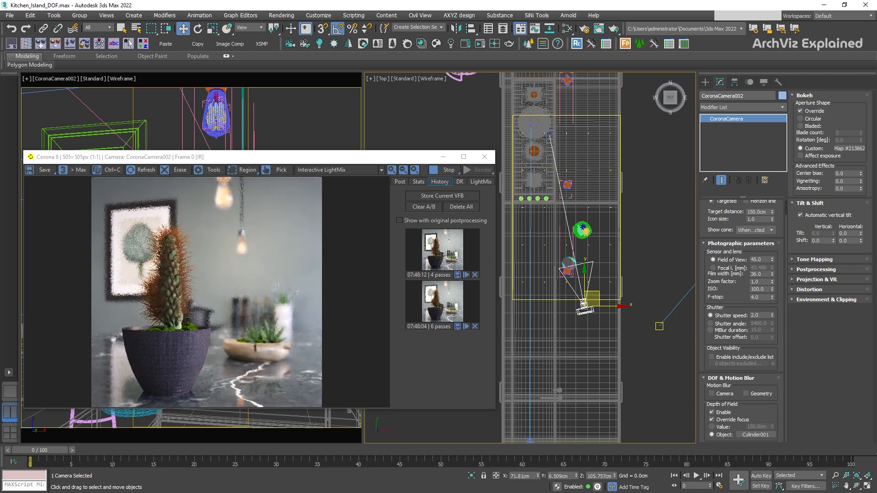
- In Render Setup's camera settings, enable depth of field with a custom shape, disable it again and close the dialog
click(583, 29)
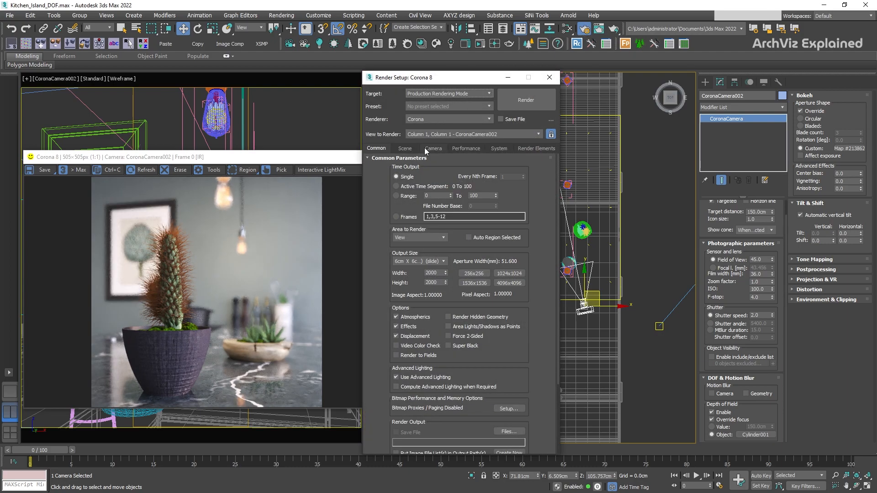
click(429, 149)
click(372, 335)
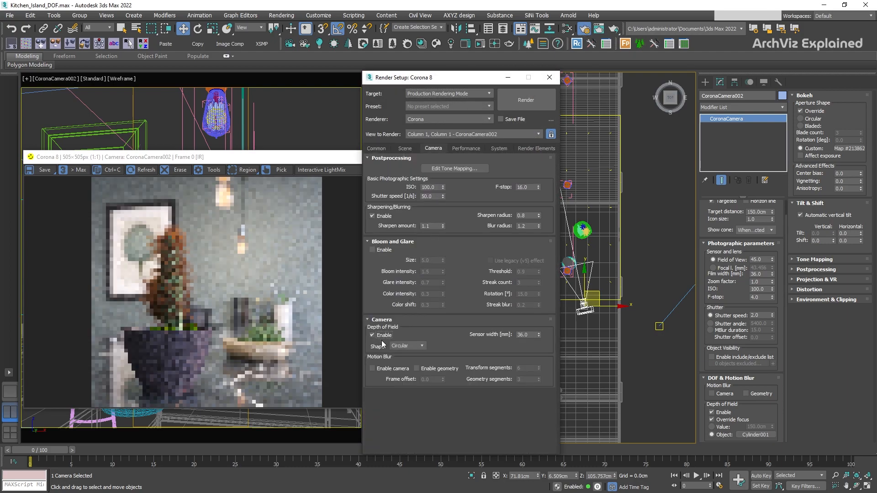
click(414, 346)
click(398, 366)
click(373, 336)
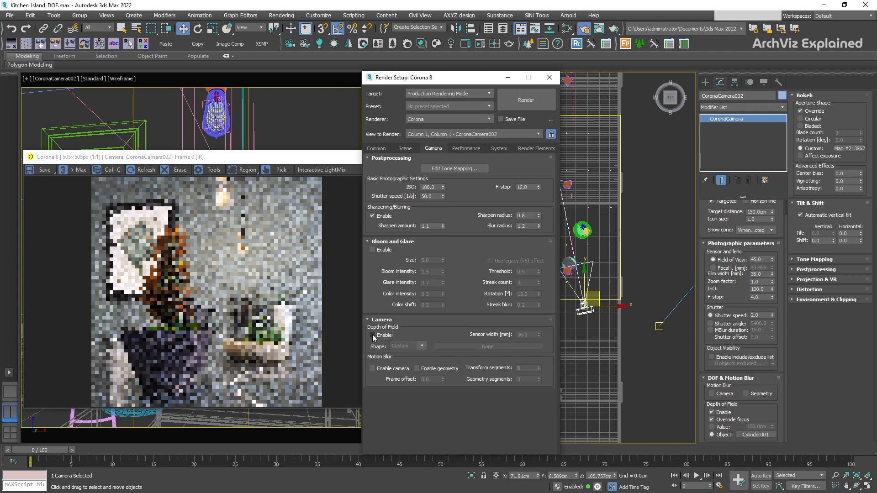
click(549, 77)
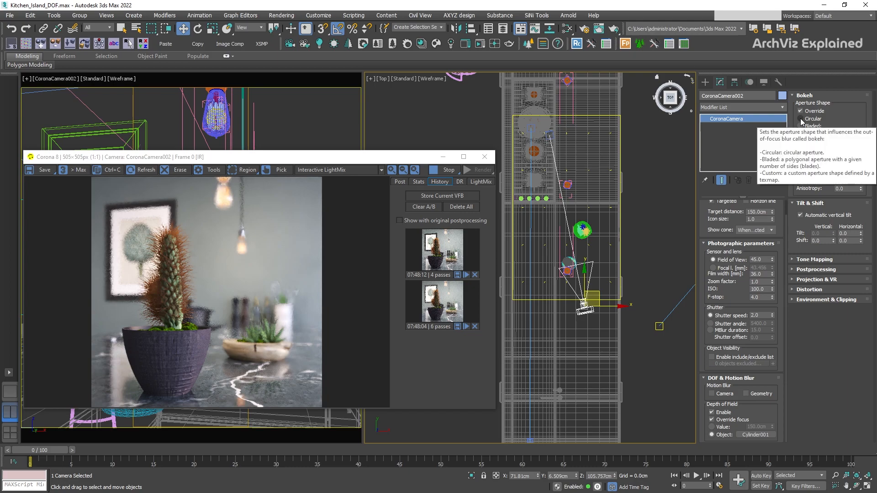
- Set the bokeh aperture shape to Circular and unhide the objects of the saved selection set
click(801, 119)
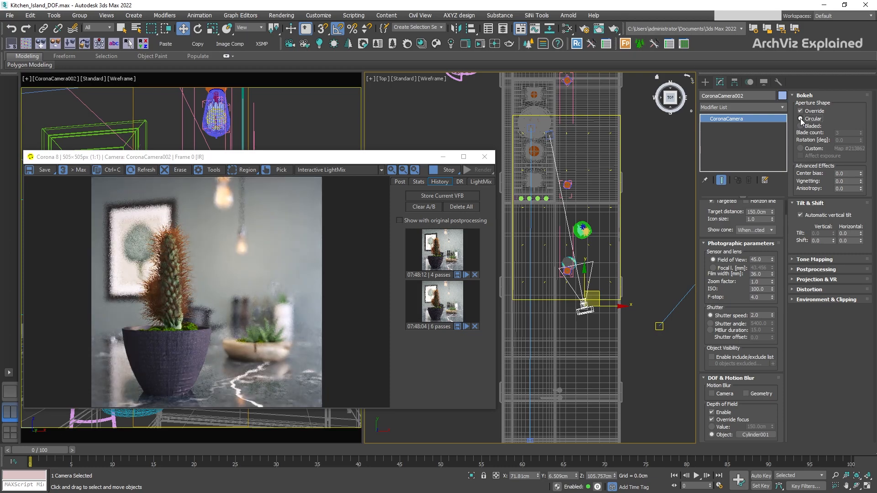
click(441, 28)
click(405, 35)
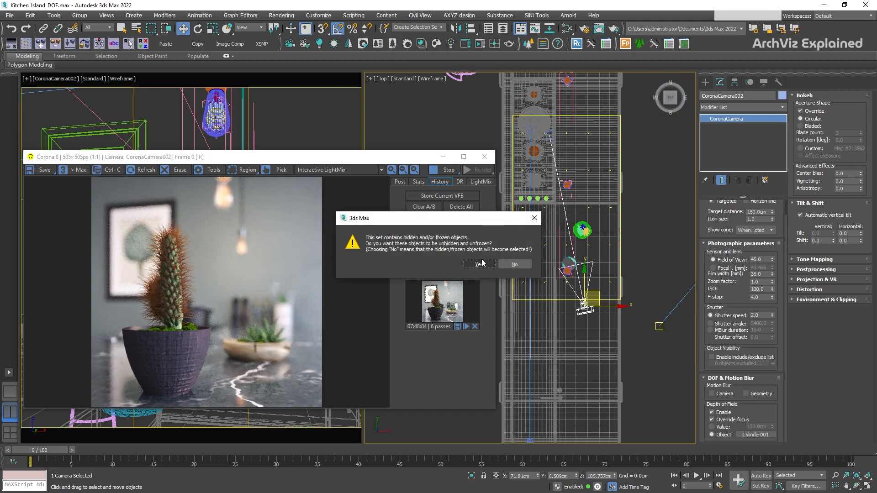
click(481, 265)
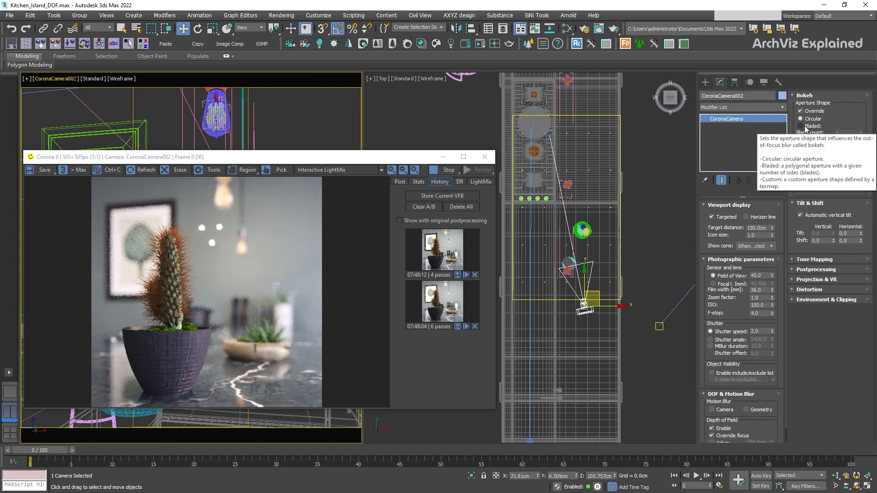
- Switch the bokeh aperture shape to Bladed and try a blade count of 4
click(805, 129)
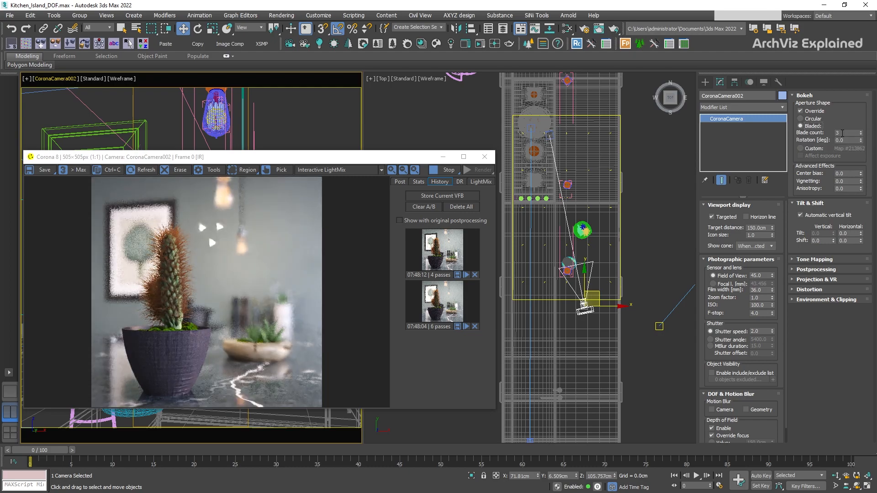
double_click(843, 133)
text(4)
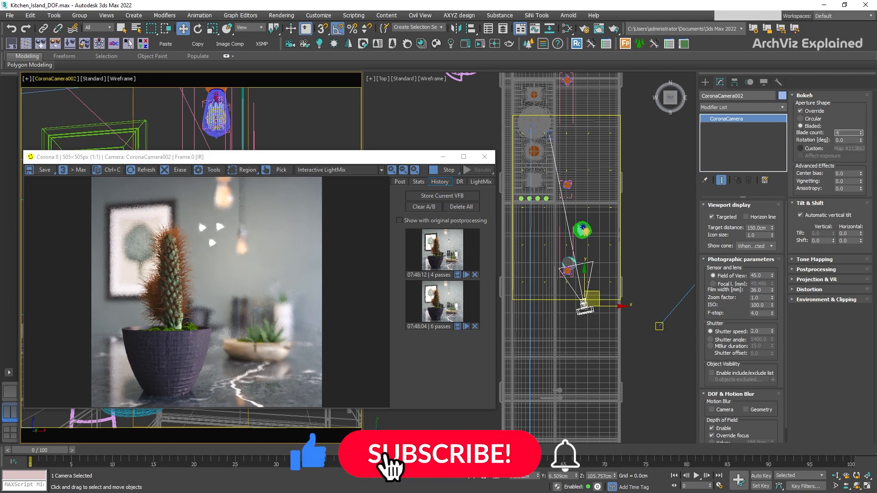
key(Return)
- Limit rendering to a region around the small bright lights and set the aperture blade rotation to 150 degrees
click(243, 170)
drag(188, 213, 236, 258)
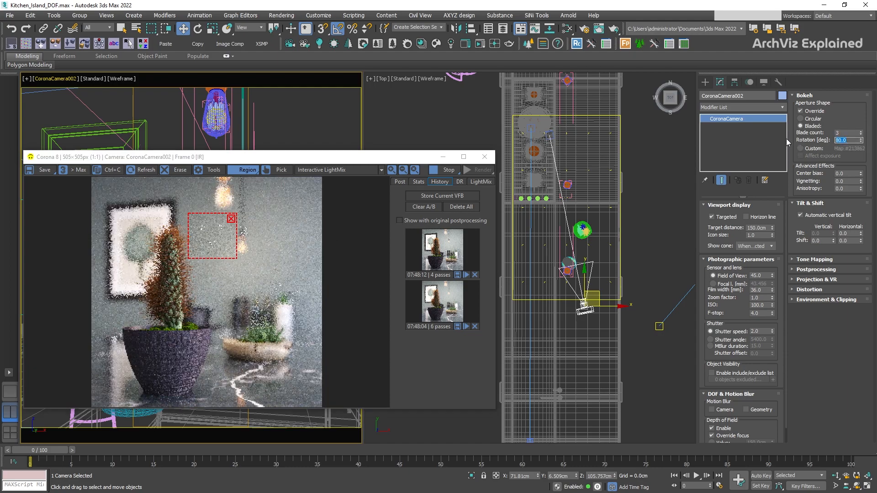
text(150)
key(Return)
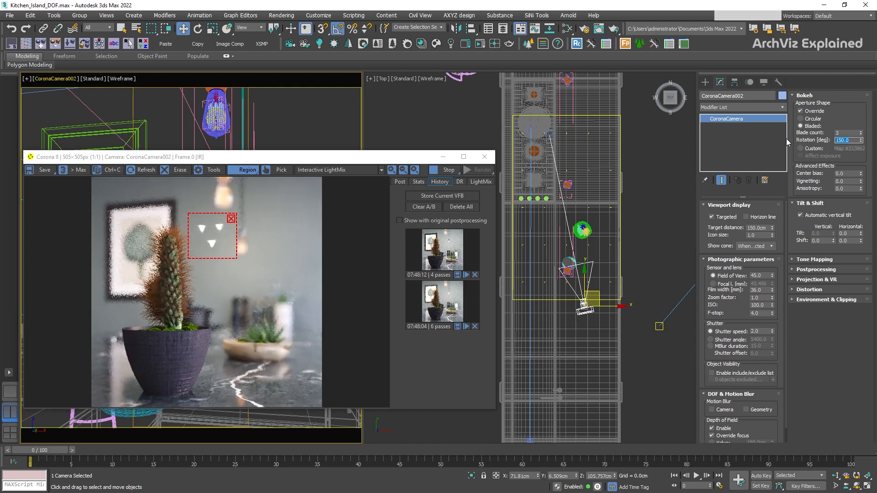
- Switch the aperture shape to Custom and assign the star bitmap from the material editor as an instance
drag(0, 274, 436, 77)
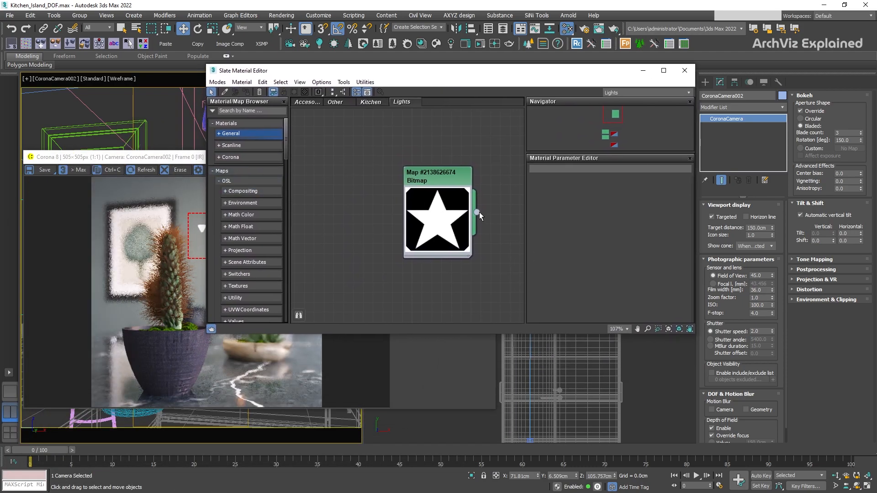
click(813, 150)
drag(476, 212, 848, 151)
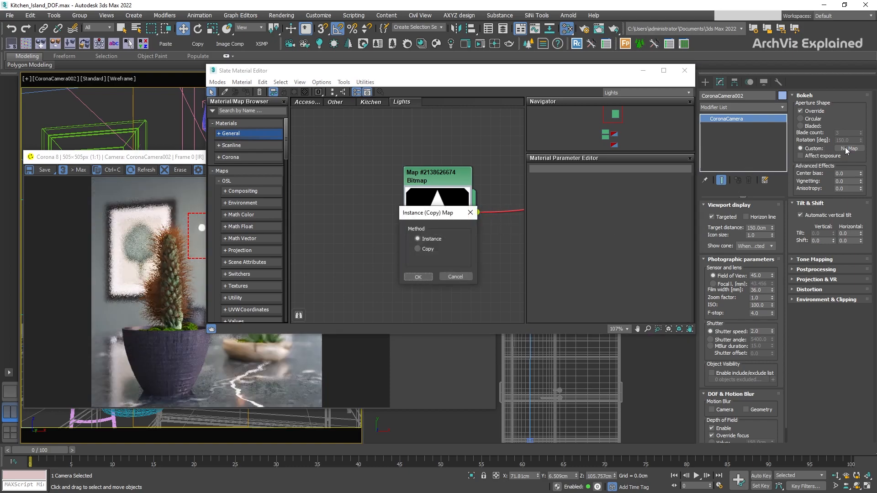
click(418, 279)
click(684, 71)
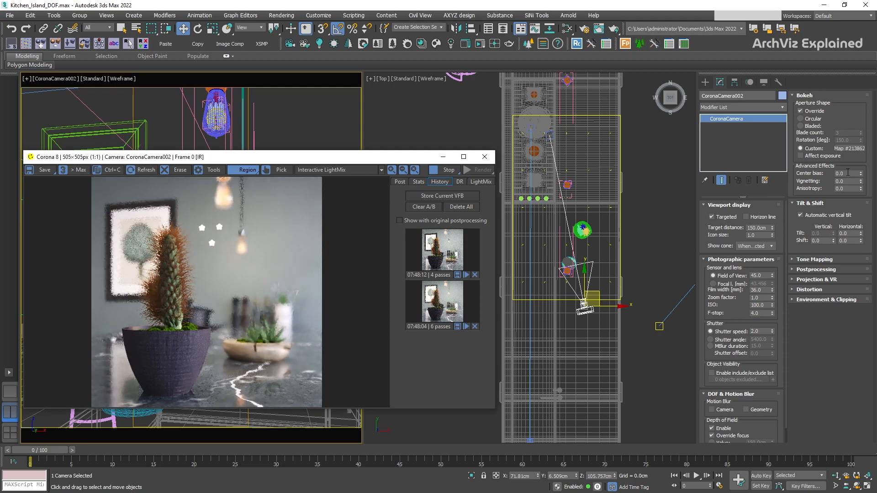
- Set the bokeh center bias to 3
double_click(848, 173)
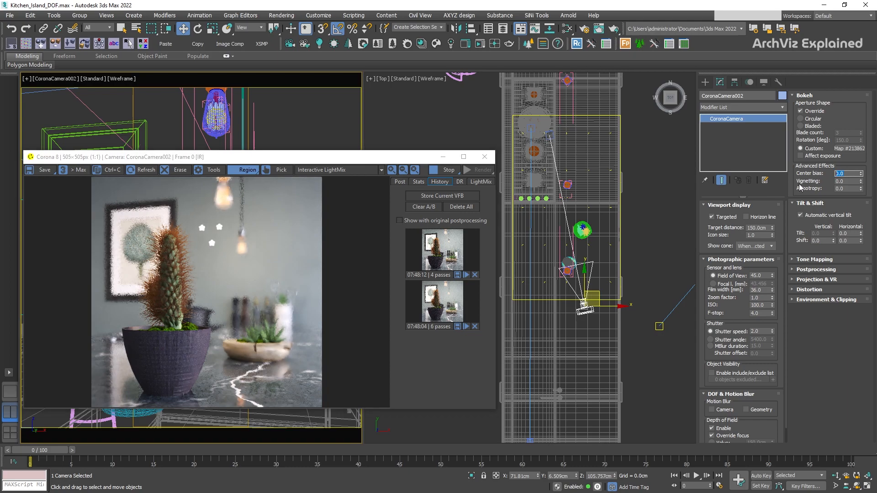
- Try bokeh center bias values of 5 and -5, and reset the center bias to 0
text(5)
key(Return)
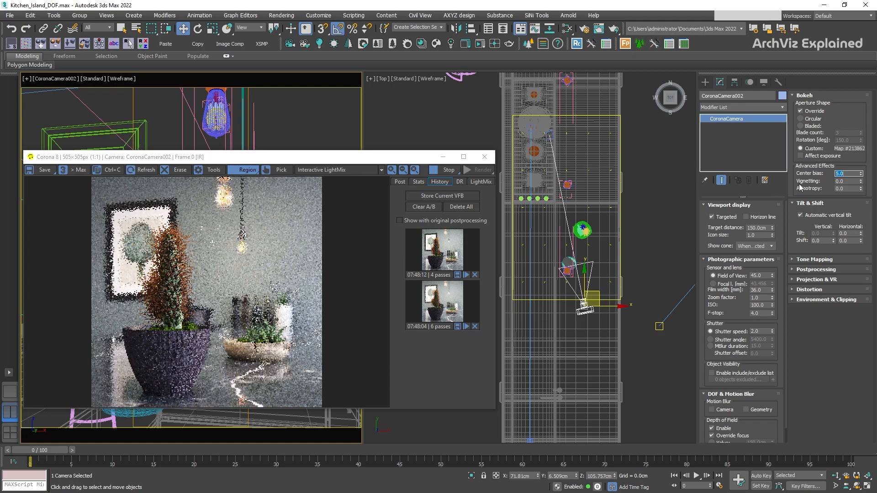
text(-)
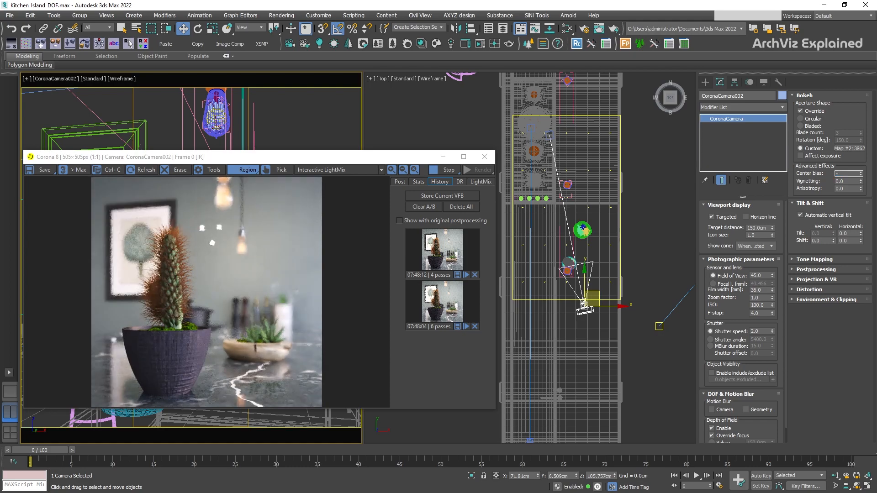
text(5)
key(Return)
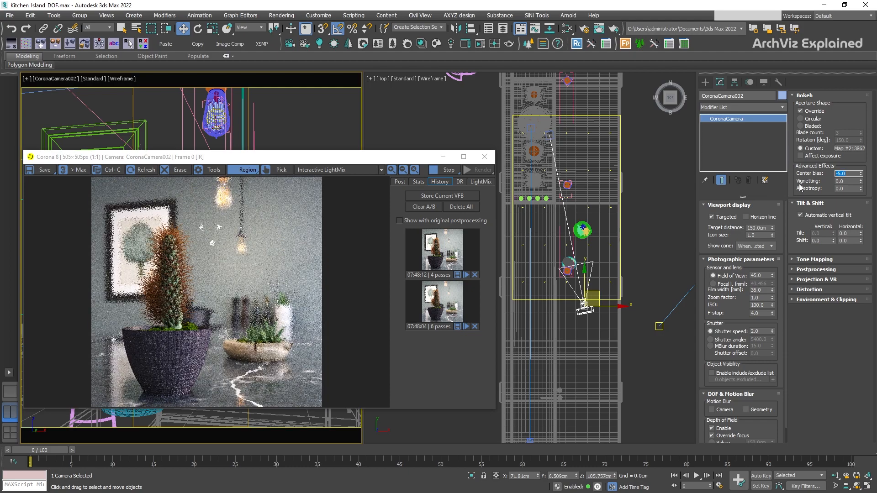
text(0)
key(Return)
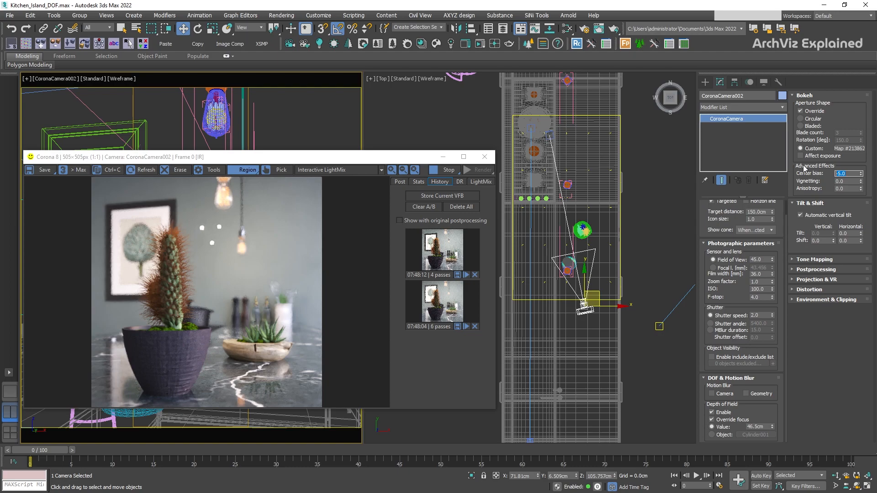
- Try bokeh vignetting values of 3 and -3, and reset the vignetting to 0
key(Tab)
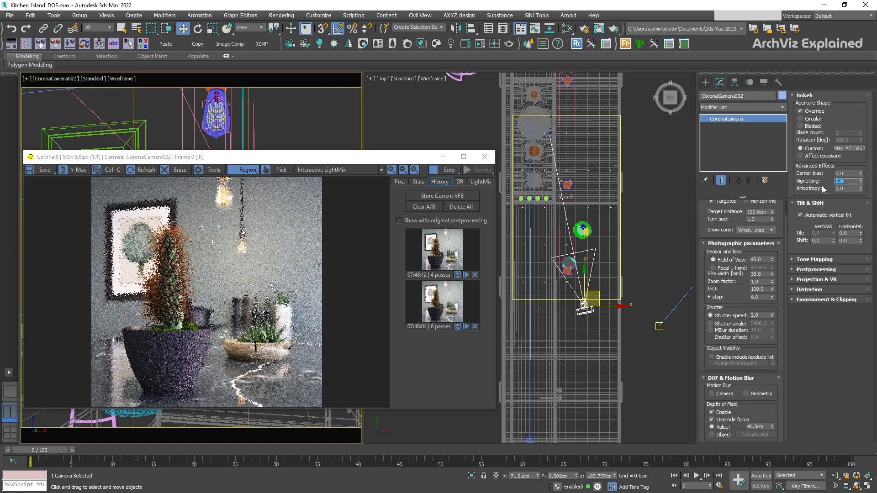
text(3)
key(Return)
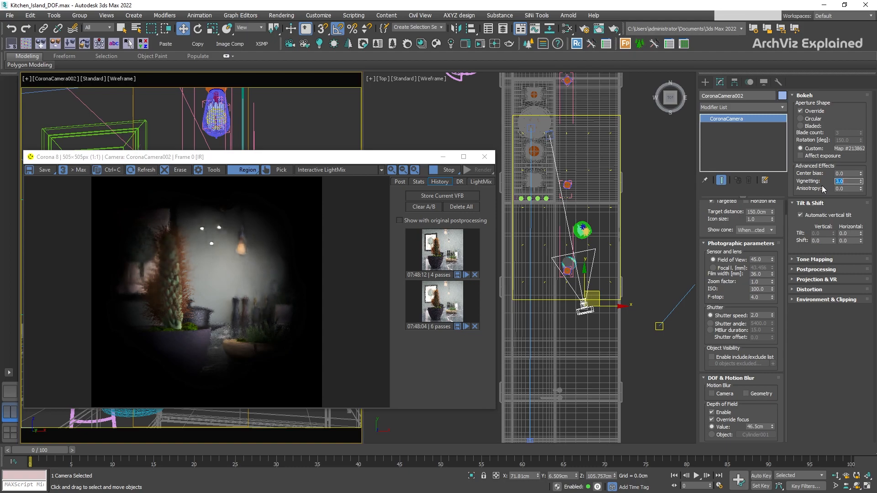
text(-3)
key(Return)
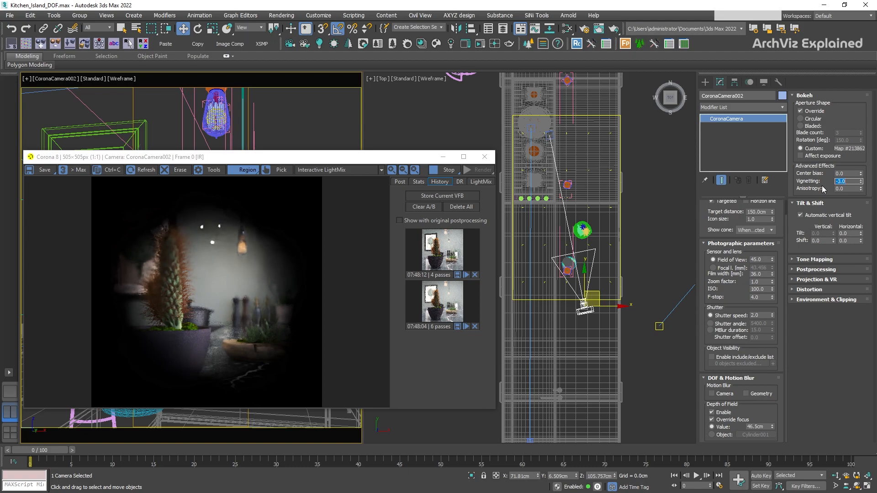
text(0)
- Test bokeh anisotropy values of 0.5 and 0.9, and set the anisotropy to -0.5
key(Tab)
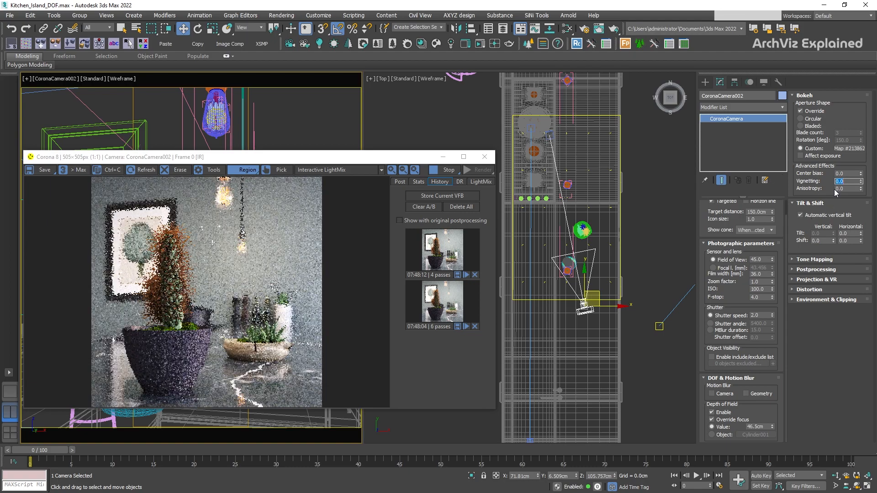
text(0.5)
key(Return)
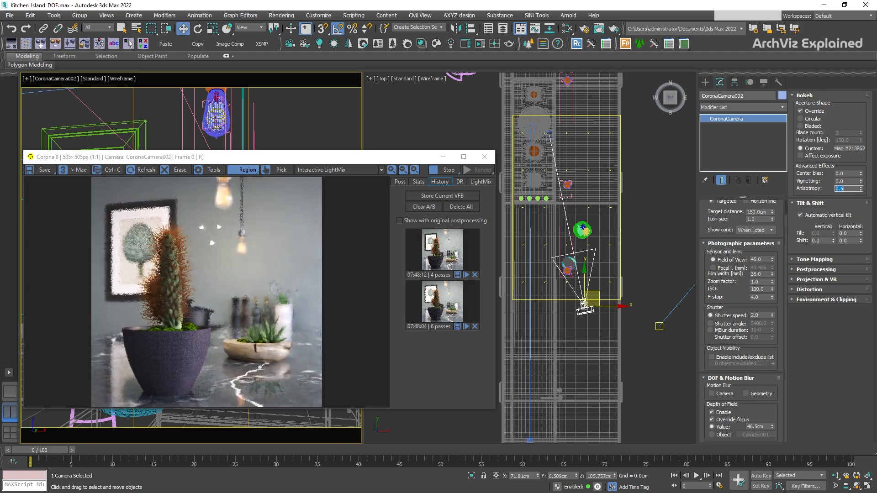
text(0.9)
key(Return)
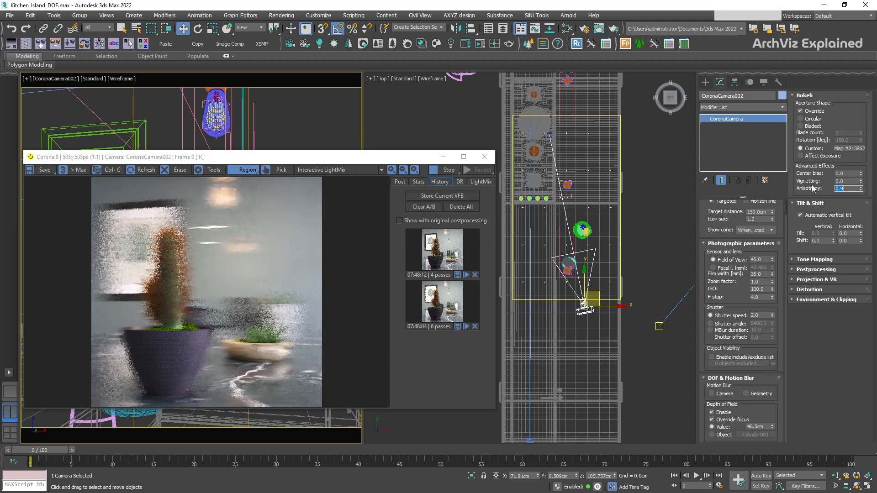
text(-0.5)
key(Return)
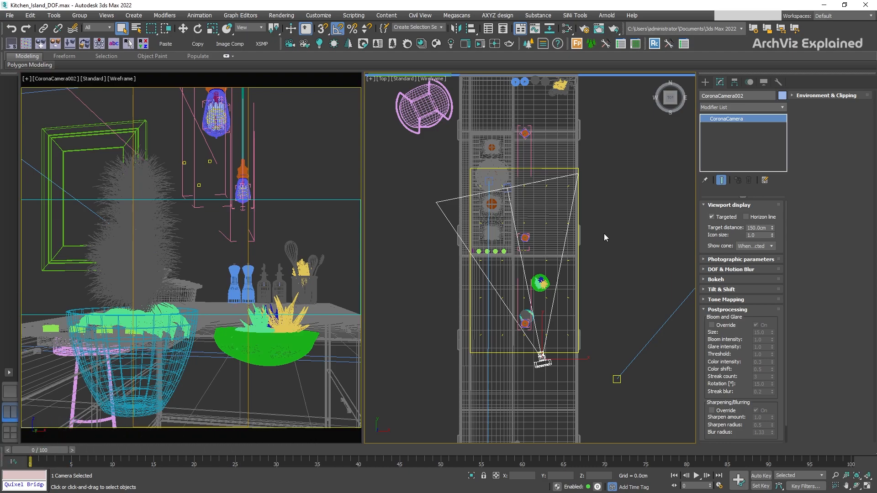
- Open the render setup and start interactive rendering from Corona's scene settings
key(F10)
click(617, 295)
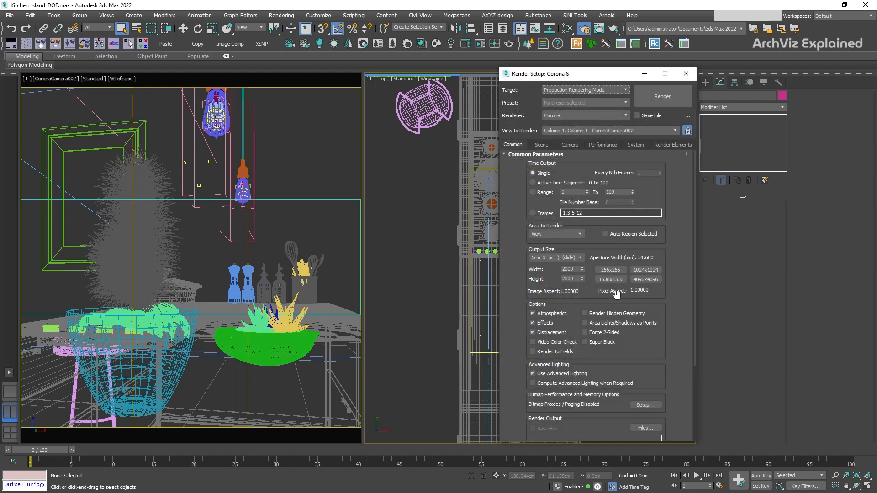
click(542, 145)
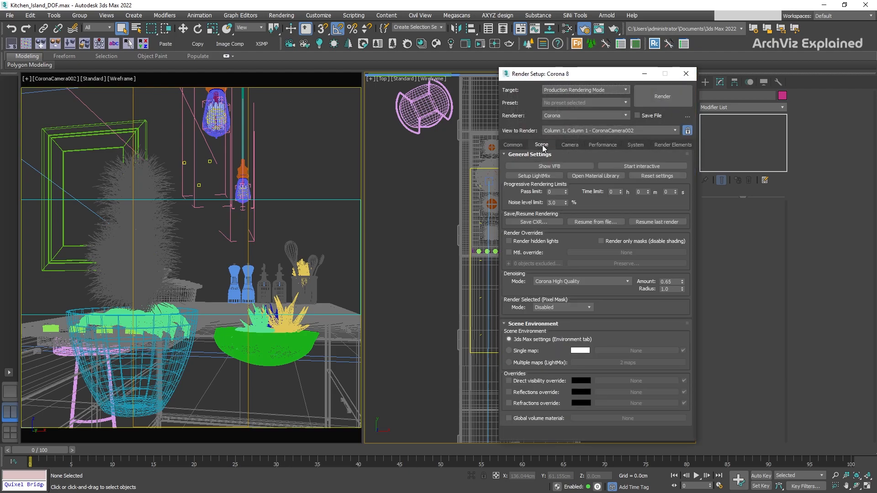
click(641, 166)
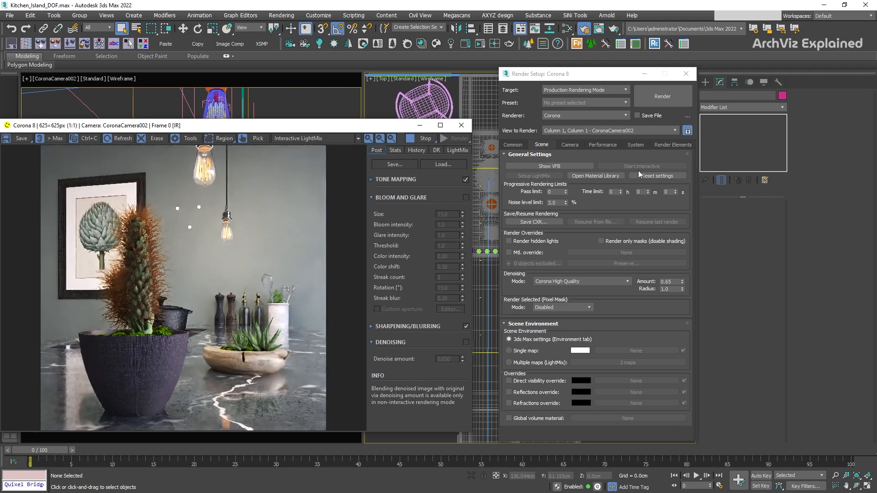
- Select the CoronaCamera002 view's camera and try its bloom and glare override on the small lights, leaving the override off
click(66, 82)
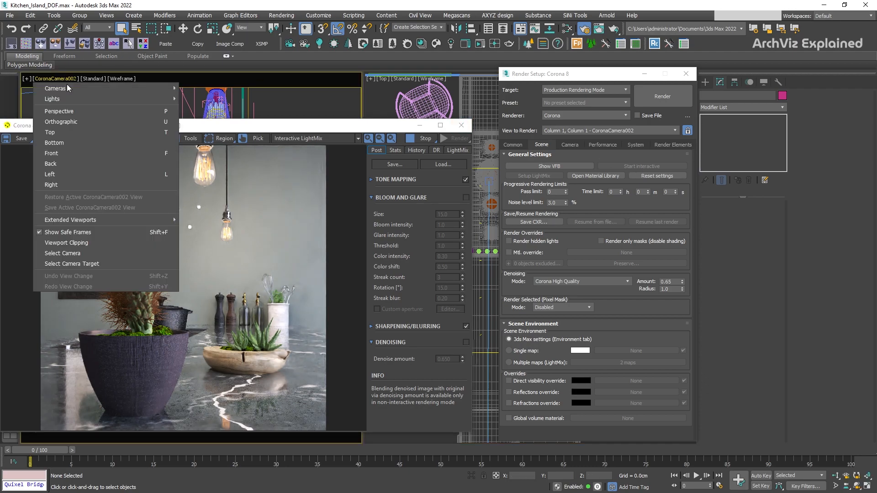
click(79, 254)
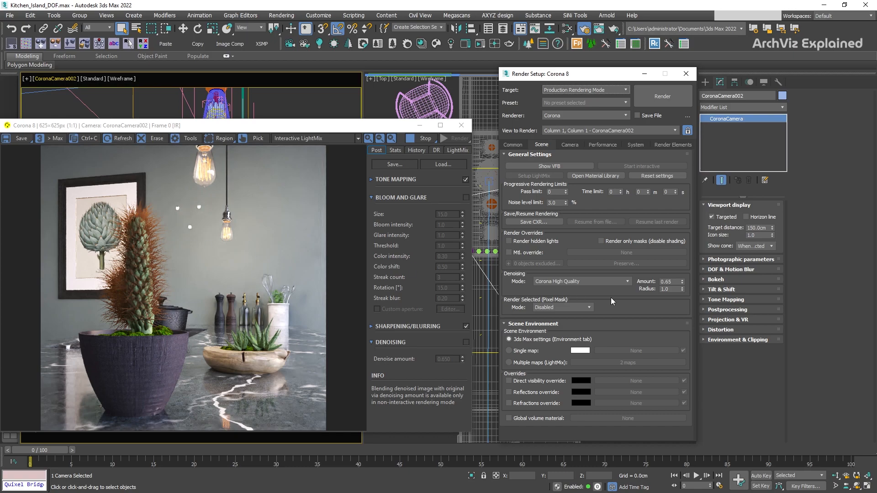
click(712, 325)
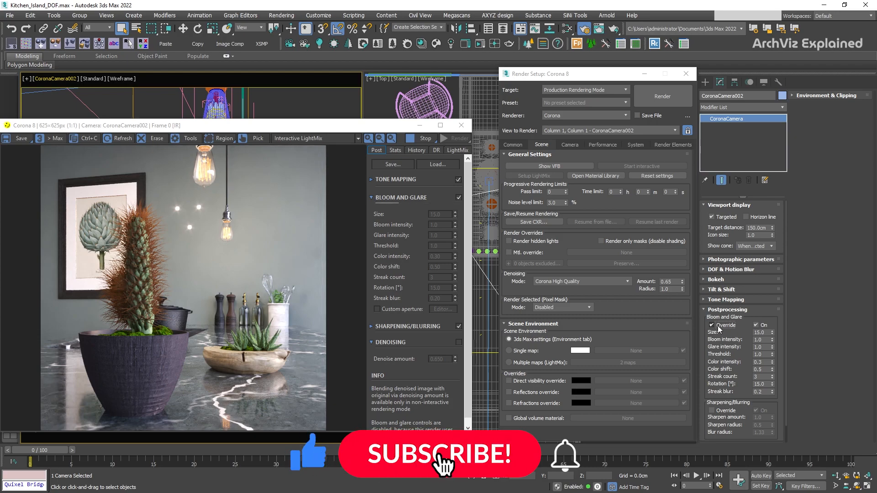
scroll(206, 243, up, 1)
drag(204, 247, 256, 292)
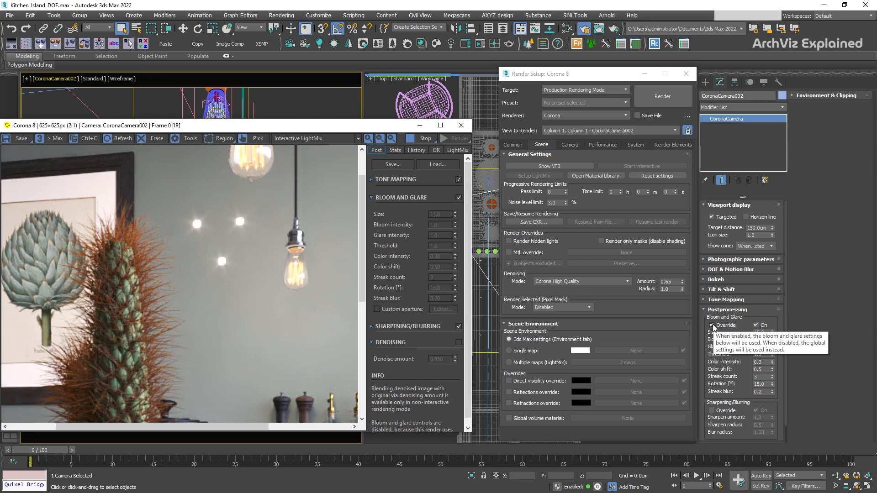
click(713, 325)
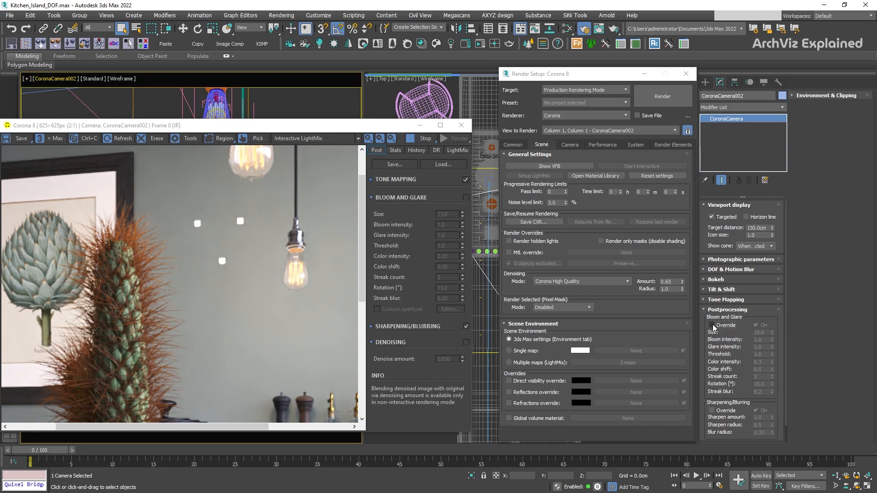
- Toggle global bloom and glare in the render setup's camera settings, and enable the effect from the frame buffer
click(571, 145)
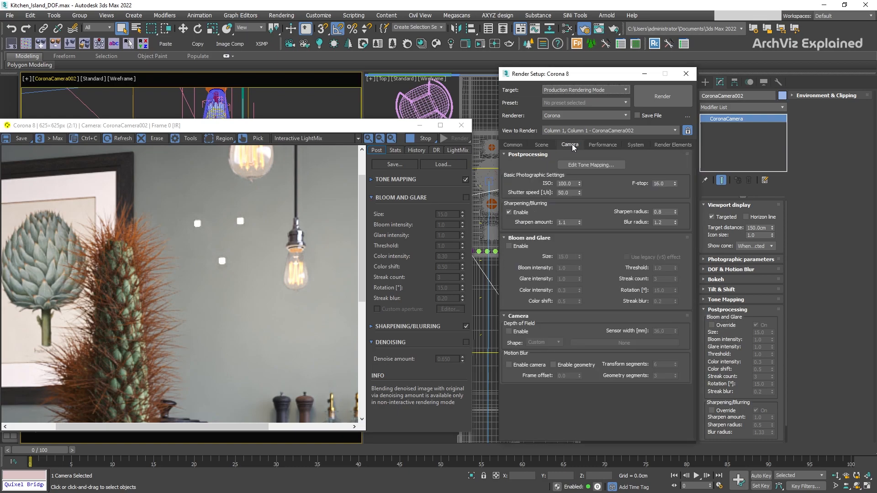
click(515, 248)
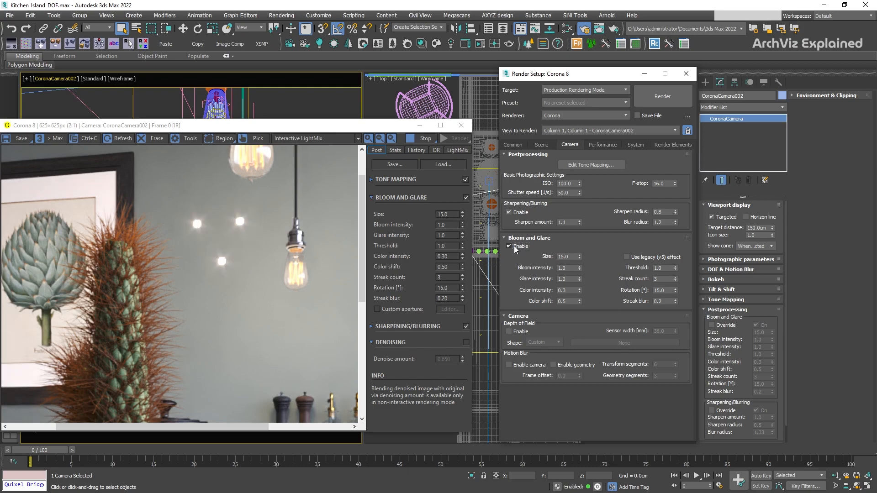
click(516, 248)
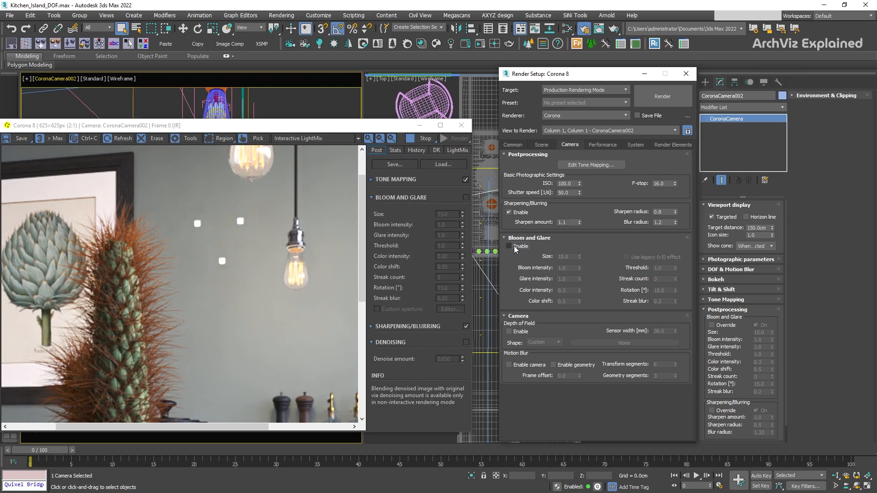
click(466, 197)
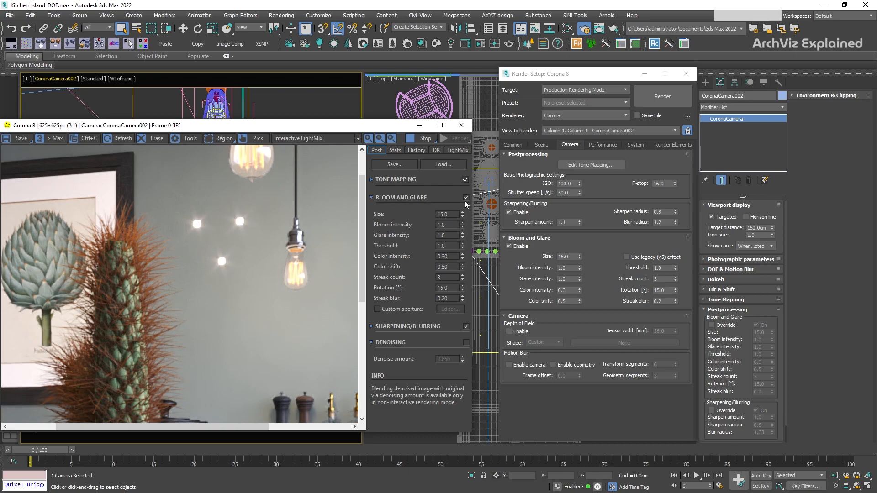
- Set the glare intensity to 0, test bloom and glare sizes of 0, 5, 10 and 15, and settle on size 5
scroll(177, 259, down, 1)
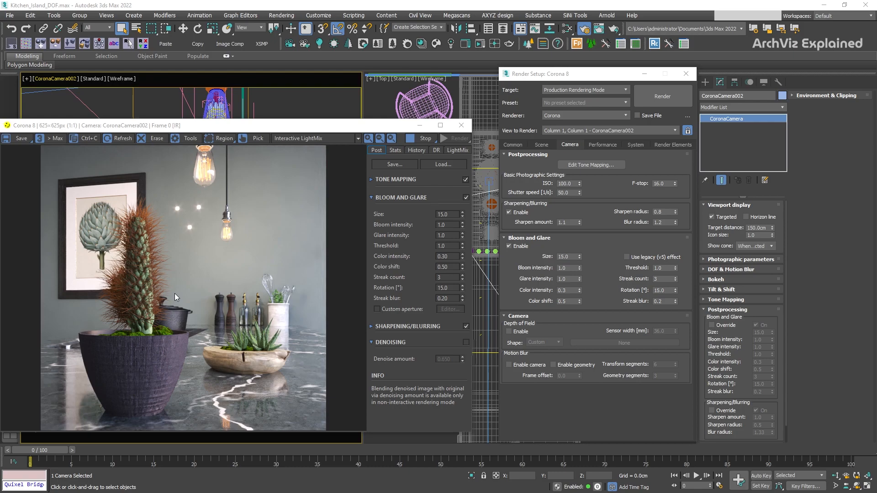
drag(457, 216, 419, 217)
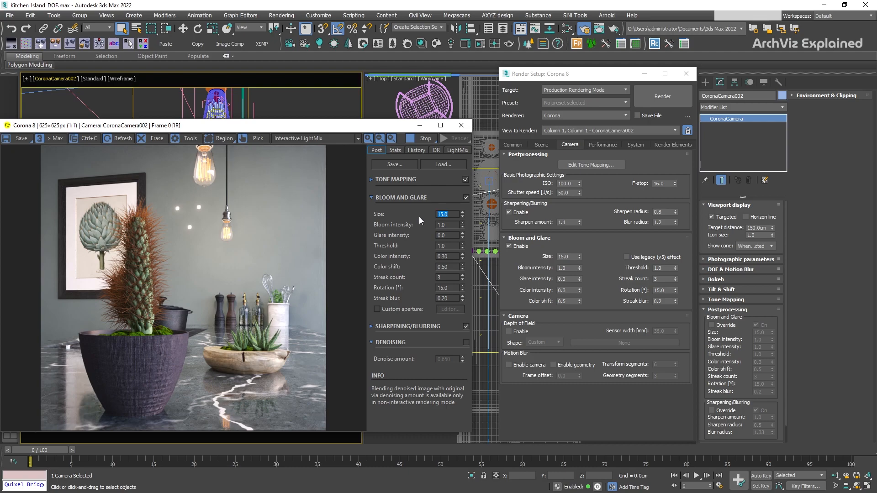
text(0)
key(Return)
text(5)
key(Return)
text(10)
key(Return)
text(15)
key(Return)
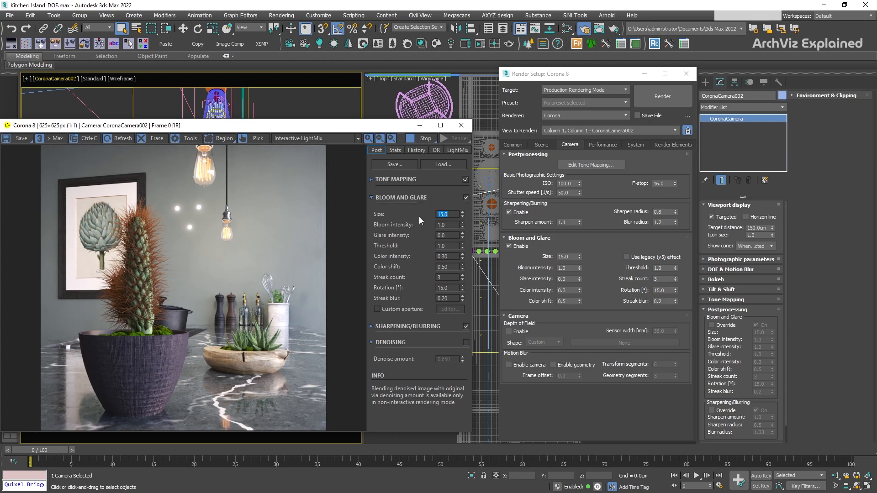
text(5)
key(Return)
- Test bloom intensities of 0, 5, 10 and 20, and set the bloom intensity to 2
double_click(446, 225)
text(0)
key(Return)
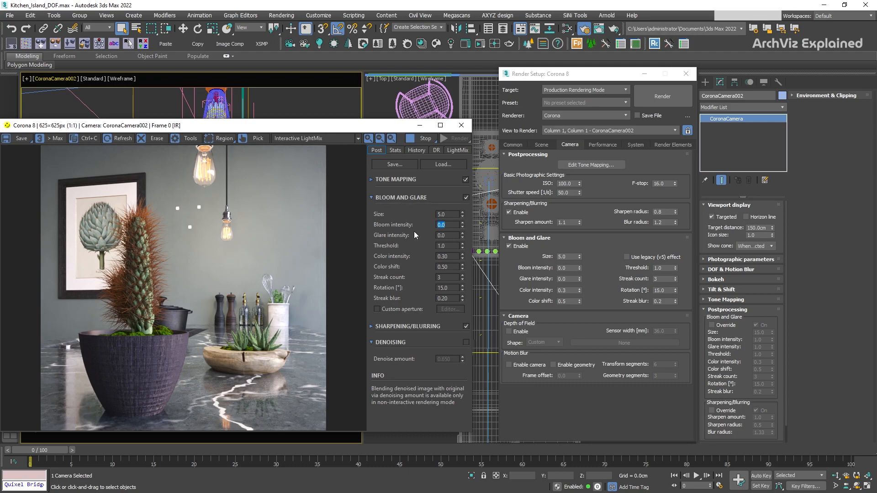
text(5)
key(Return)
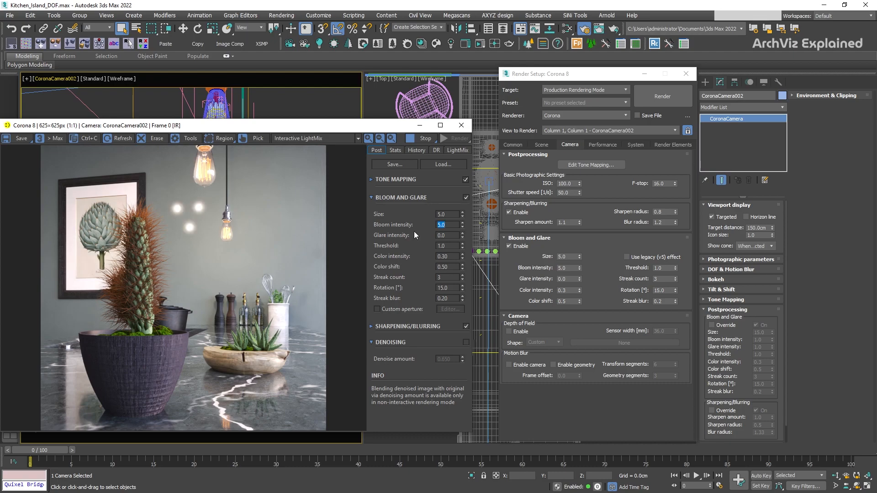
text(10)
key(Return)
text(20)
key(Return)
text(2)
key(Return)
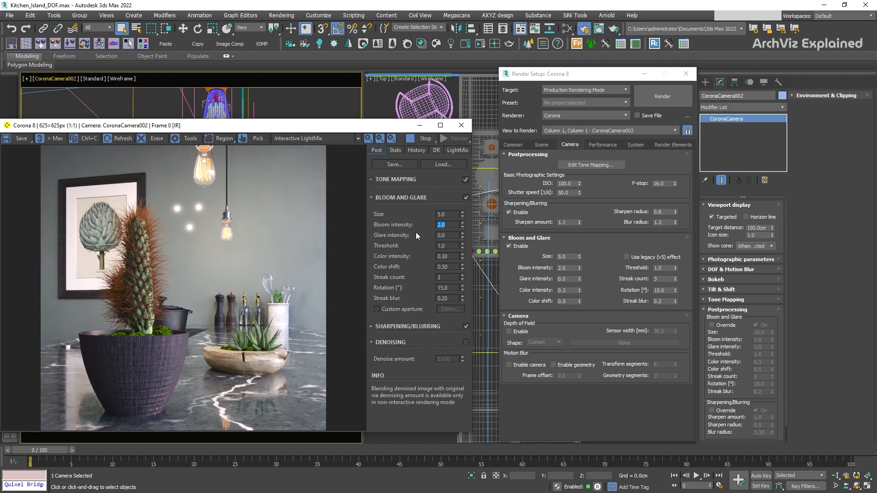
- Test glare intensities of 2, 5, 10, 30 and 1, and set the glare intensity to 5
double_click(451, 236)
text(2)
key(Return)
text(5)
key(Return)
text(10)
key(Return)
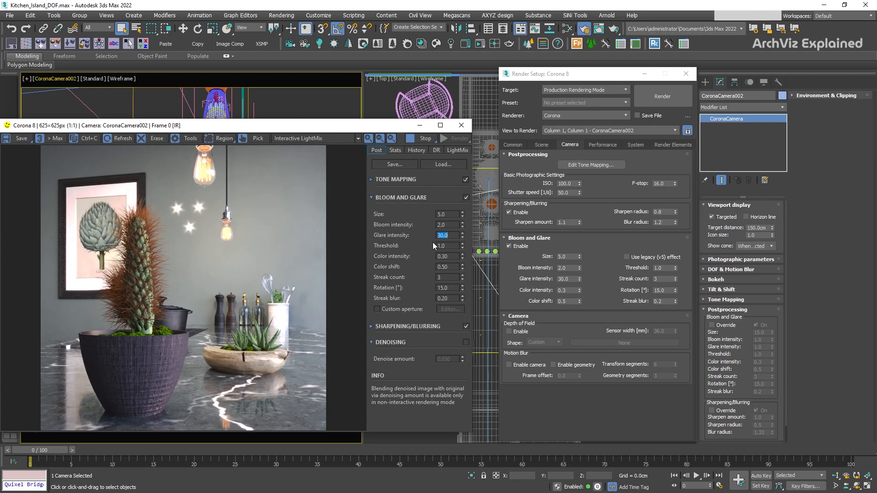
text(1)
key(Return)
text(5)
key(Tab)
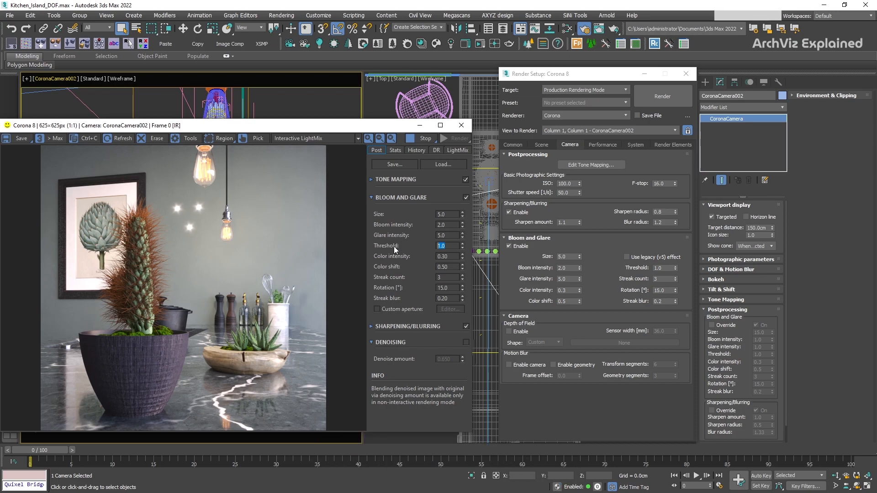
- Try bloom and glare threshold values of 0.1 and 5, and return the threshold to 1
text(0.1)
key(Return)
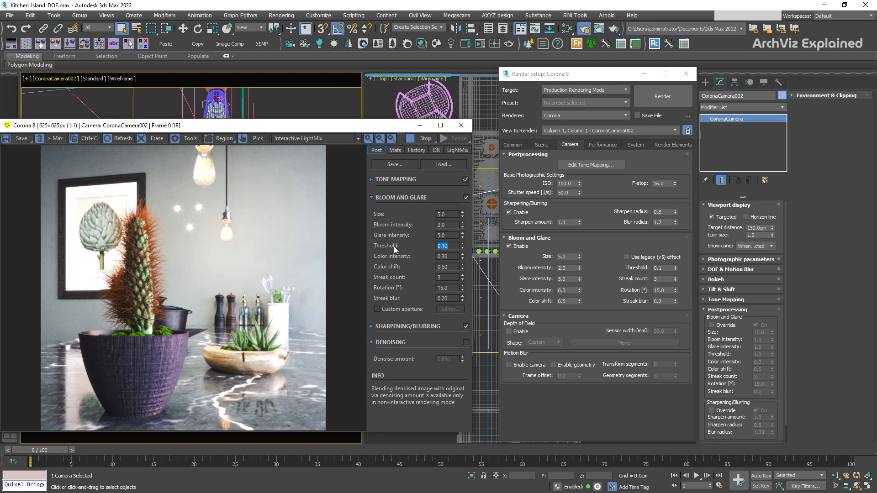
text(5)
key(Return)
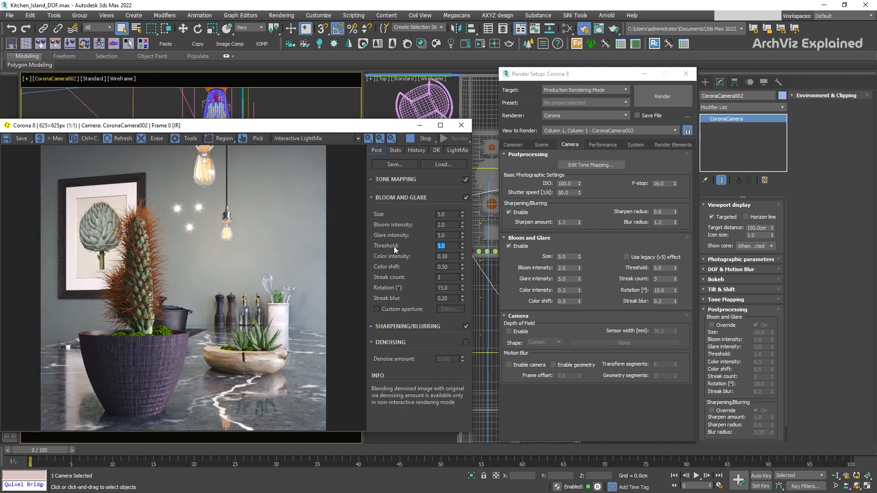
text(1)
key(Return)
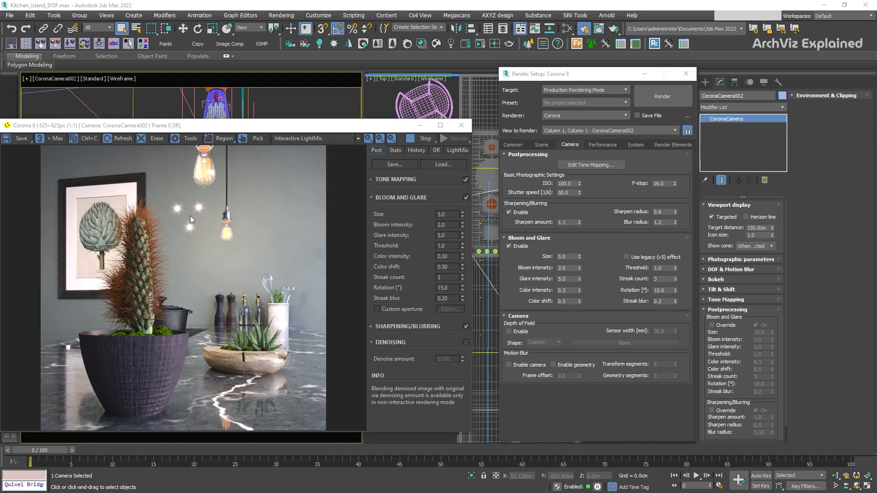
scroll(190, 213, up, 1)
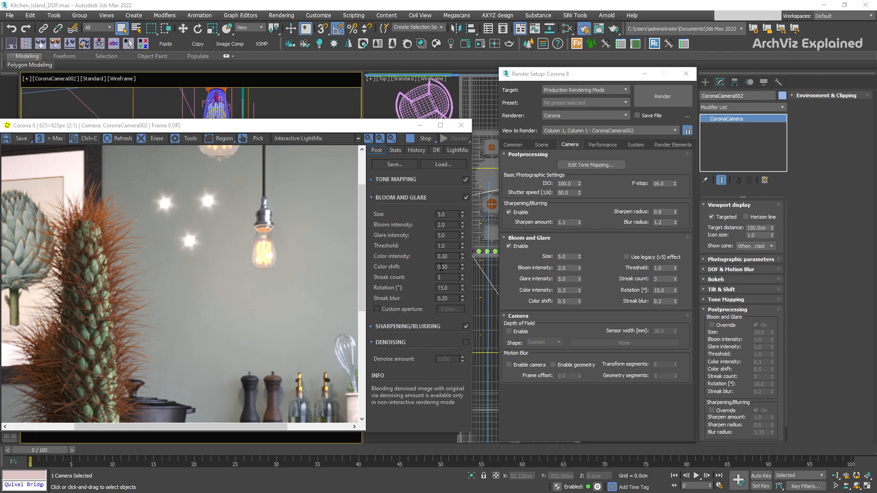
- Raise the glare color intensity to 1.0, try color shifts of 0.0, 1 and 0.6, and reset them to 0.30 and 0.50
double_click(450, 256)
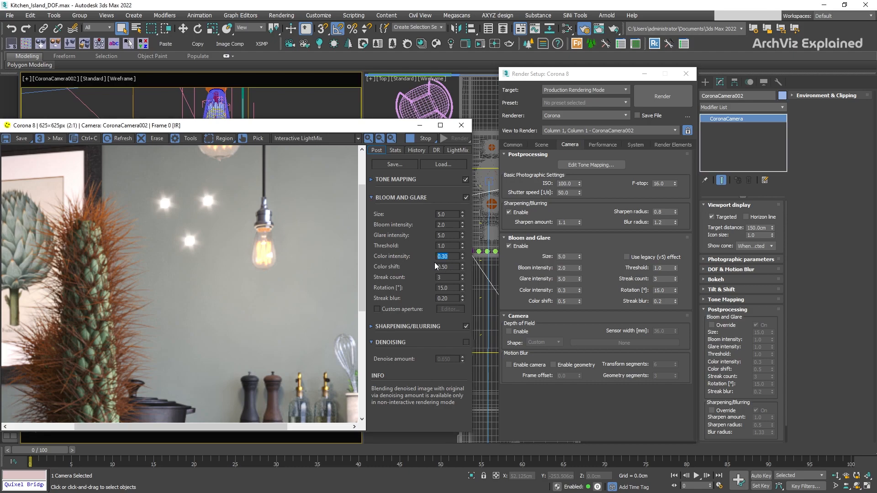
text(1.0)
key(Return)
key(Tab)
text(0.0)
key(Return)
text(1)
key(Return)
text(0.6)
key(Return)
text(1)
key(Return)
right_click(461, 266)
right_click(461, 256)
- Test glare rotation angles of 180 and 270 degrees
text(2)
key(Return)
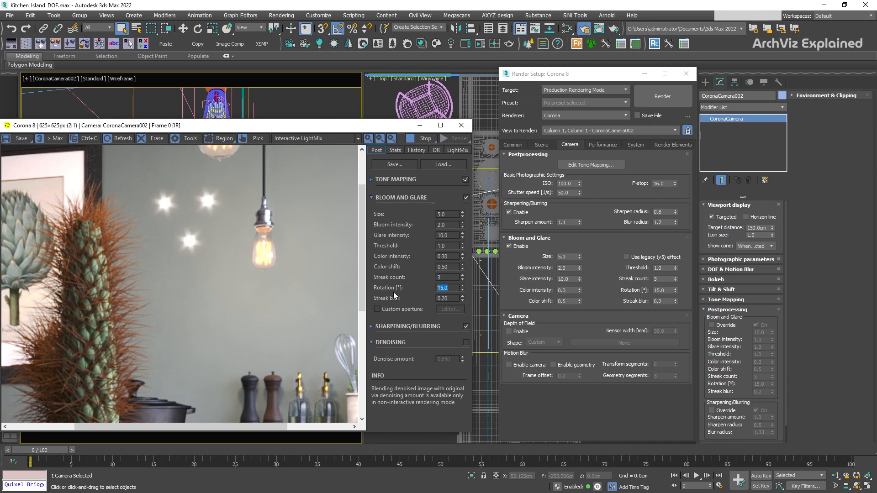
text(80)
key(Return)
text(270)
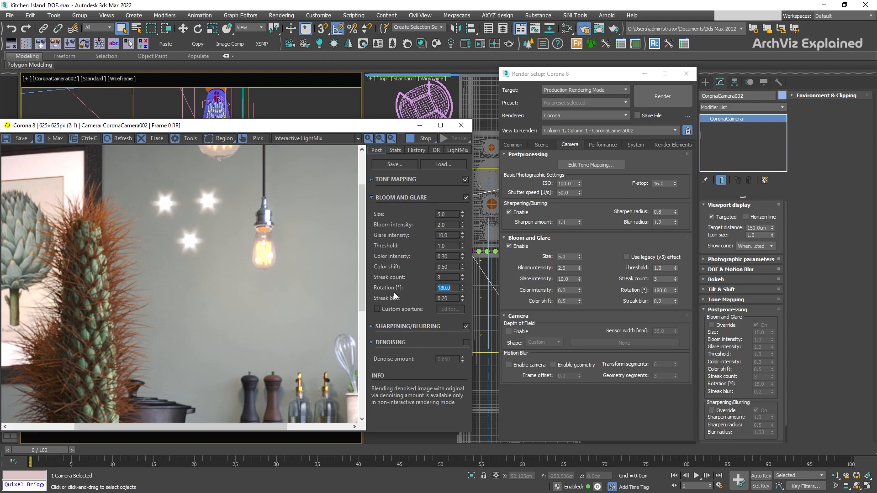
key(Return)
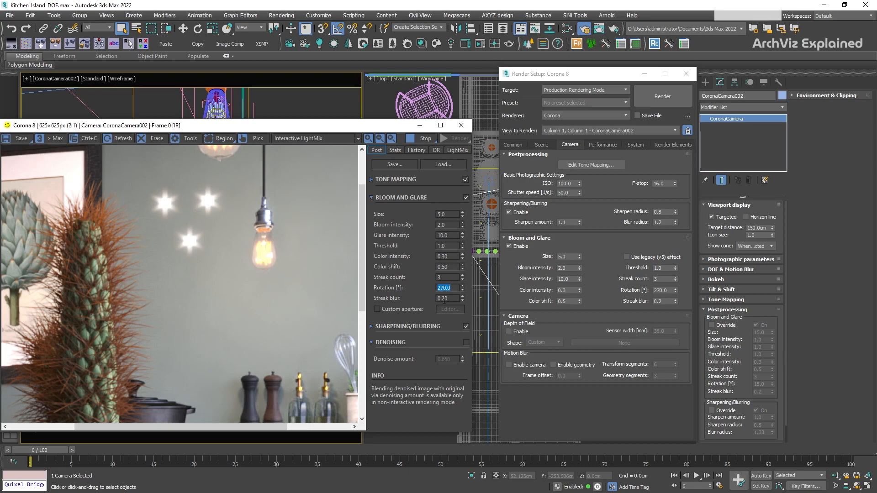
- Test glare streak blur values of 0 and 1
double_click(444, 298)
text(0)
key(Return)
text(1)
key(Return)
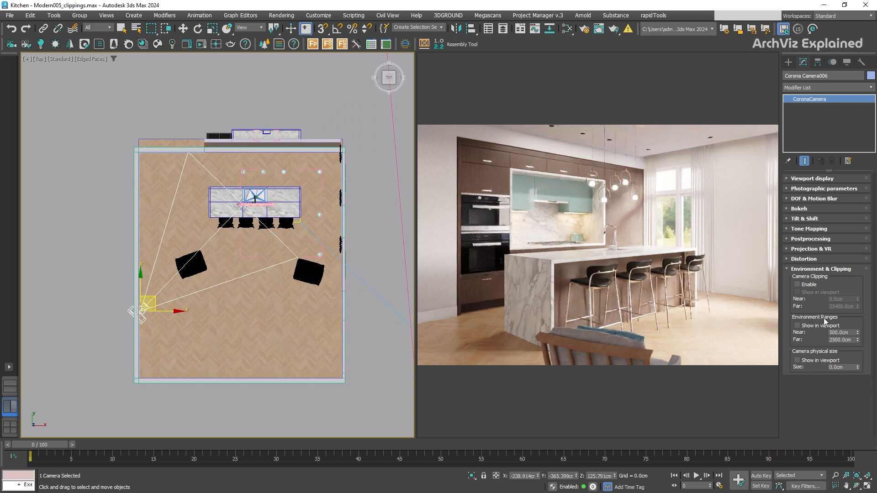
- Enable camera clipping with viewport display, and set its near distance to 100 cm and far distance to 800 cm
click(810, 287)
click(810, 294)
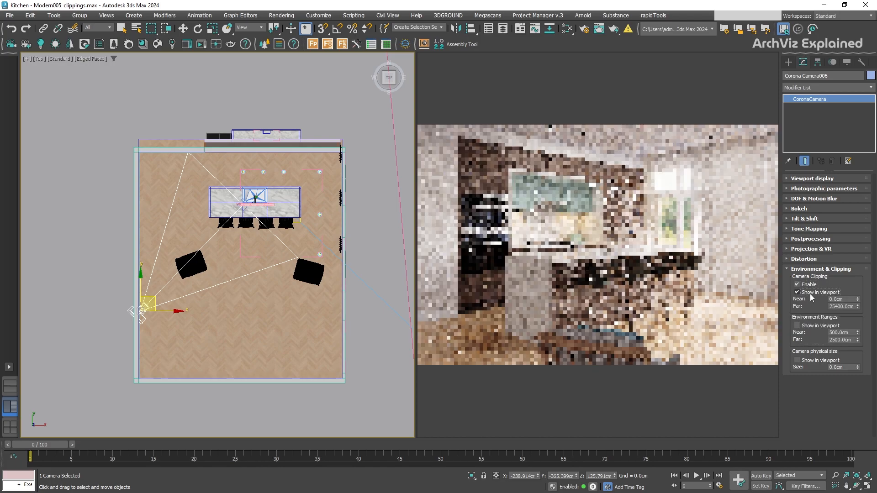
double_click(844, 299)
text(100)
key(Return)
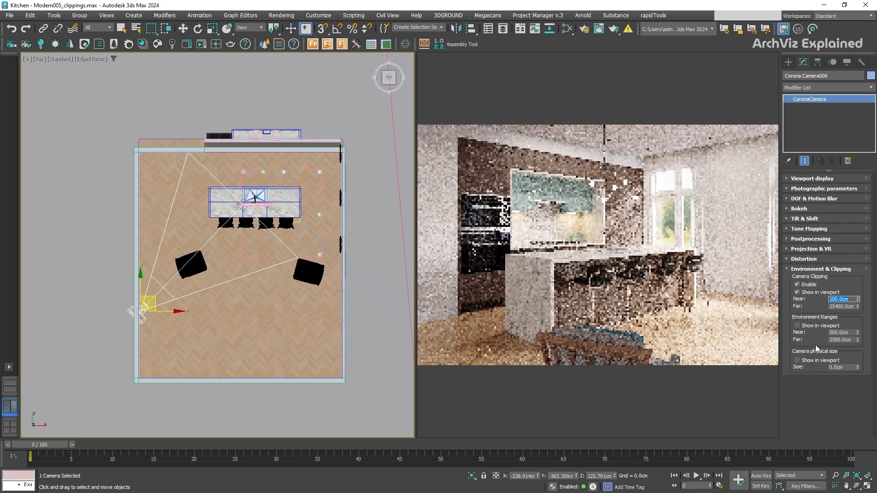
double_click(853, 307)
text(800)
key(Return)
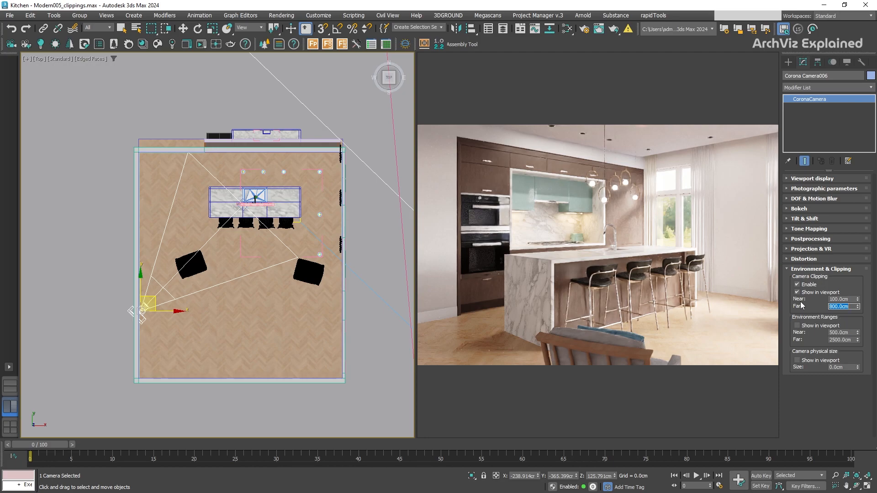
- Test near clipping distances of 180, 200 and 250 cm, and set the near distance to 300 cm
click(837, 299)
drag(837, 299, 823, 338)
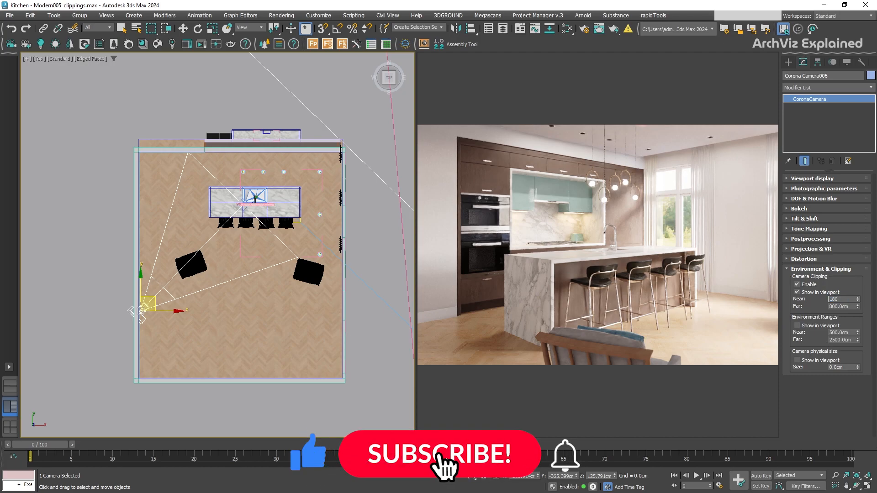
text(180)
key(Return)
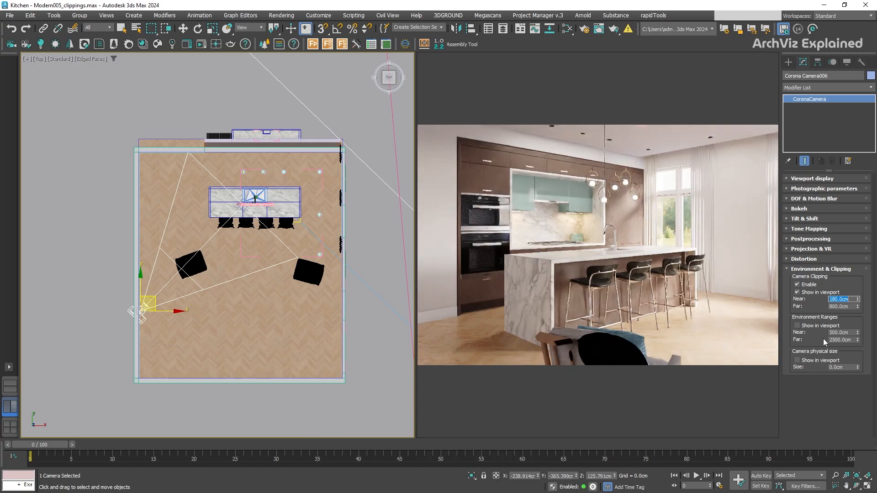
text(20)
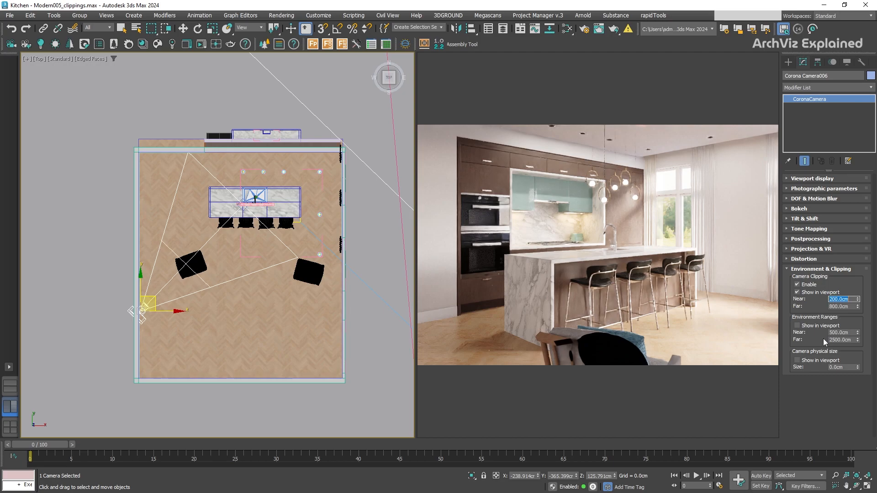
key(Return)
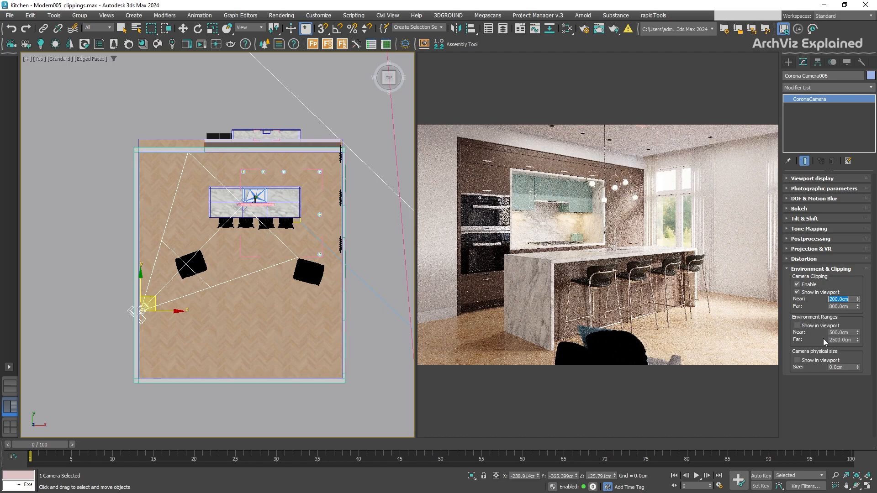
text(250)
key(Return)
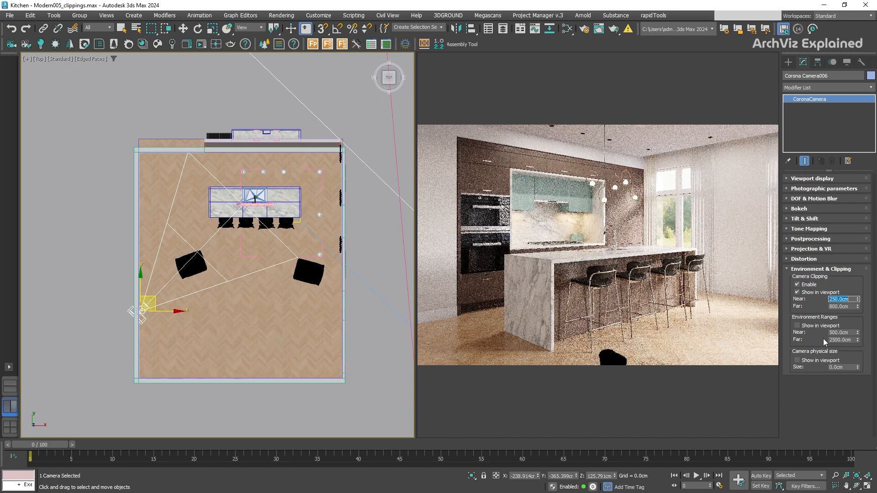
text(300)
key(Return)
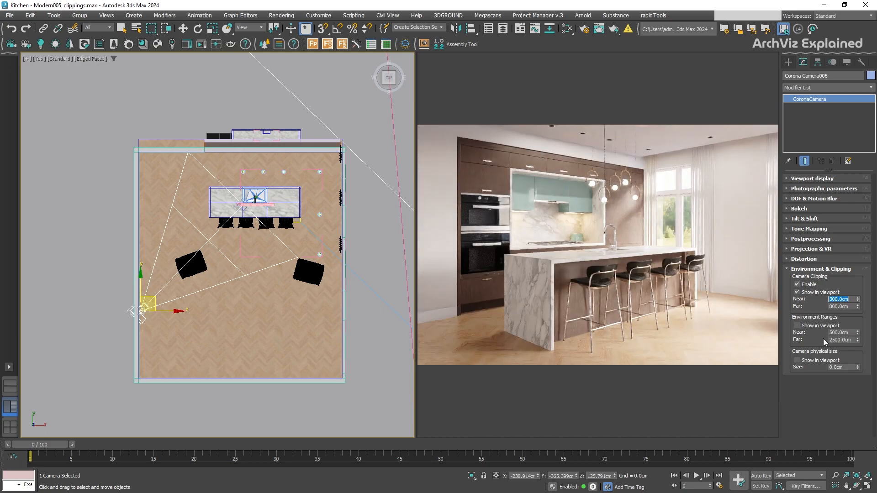
- Try far clipping distances of 500, 600 and 700 cm, and return the far distance to 800 cm
key(Tab)
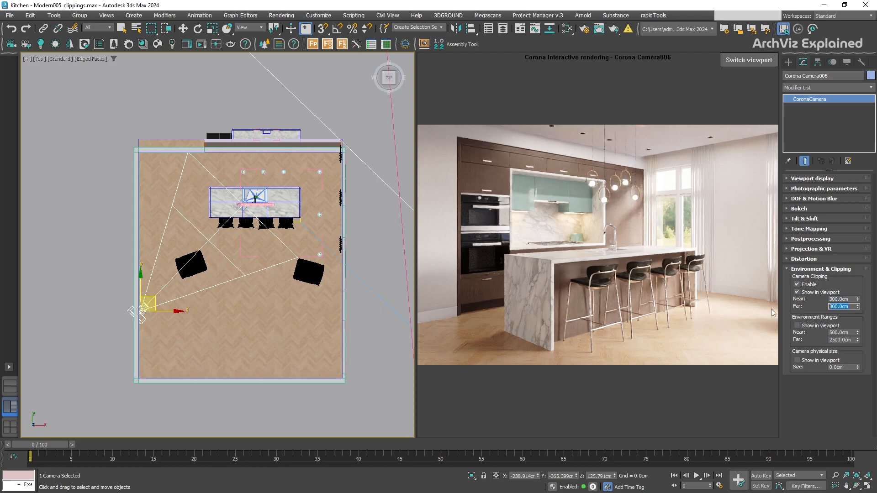
text(500)
key(Return)
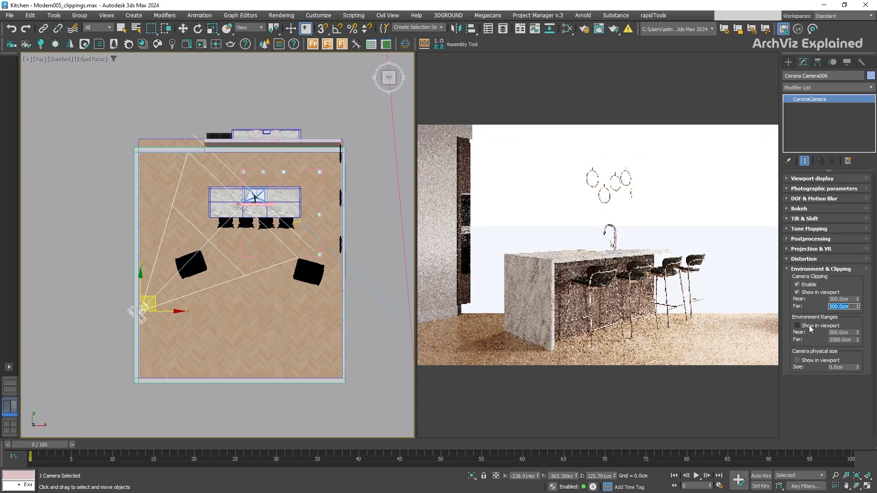
text(600)
key(Return)
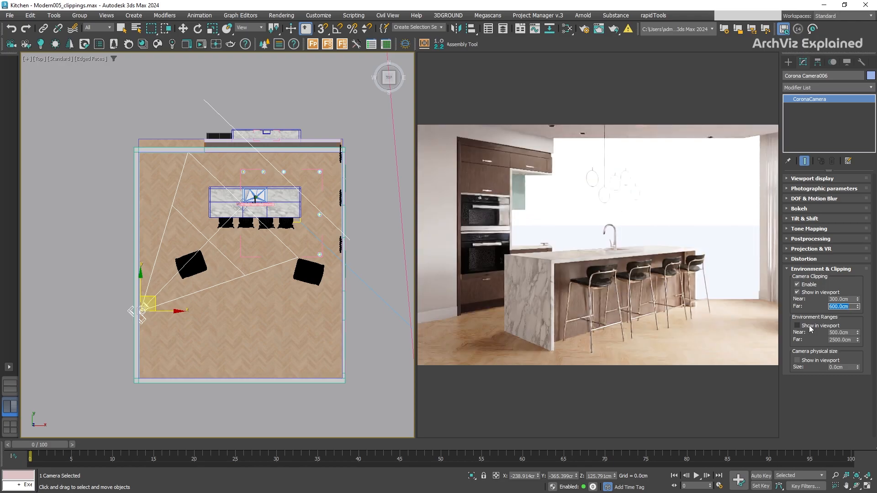
text(700)
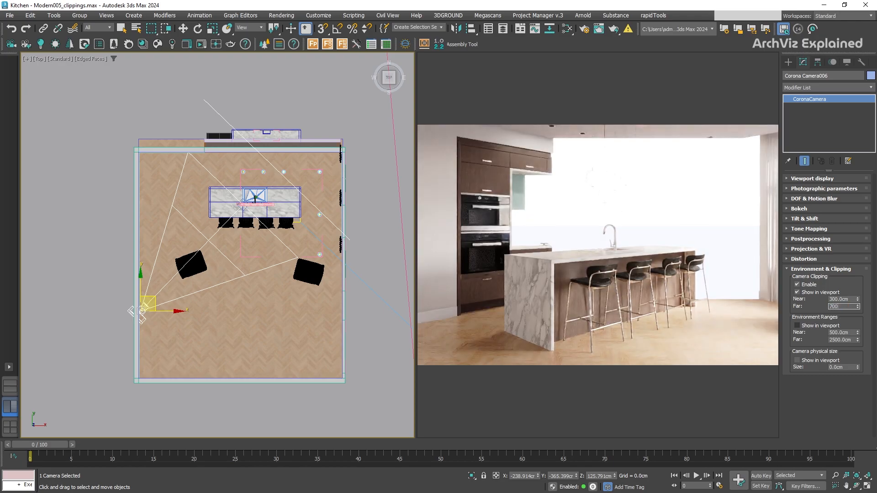
key(Return)
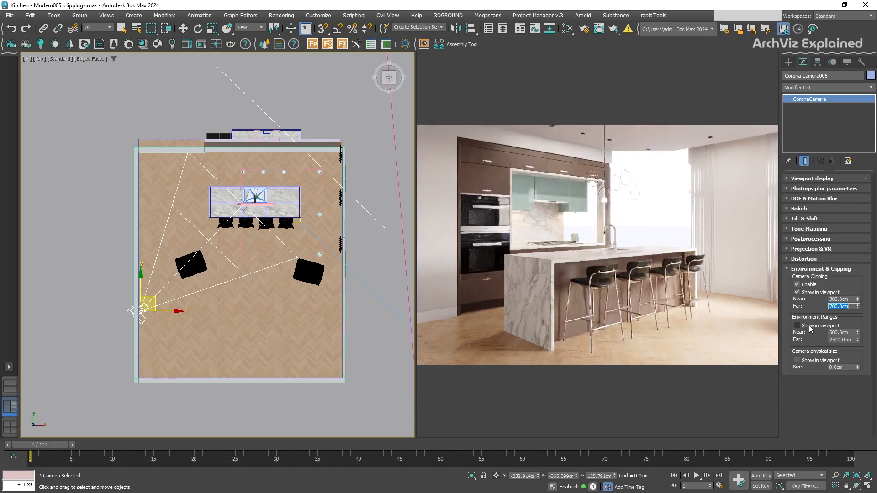
text(800)
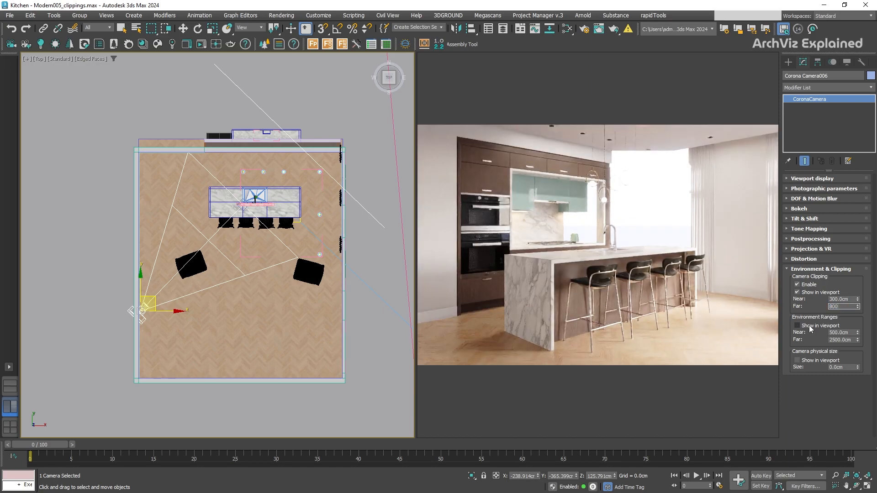
key(Return)
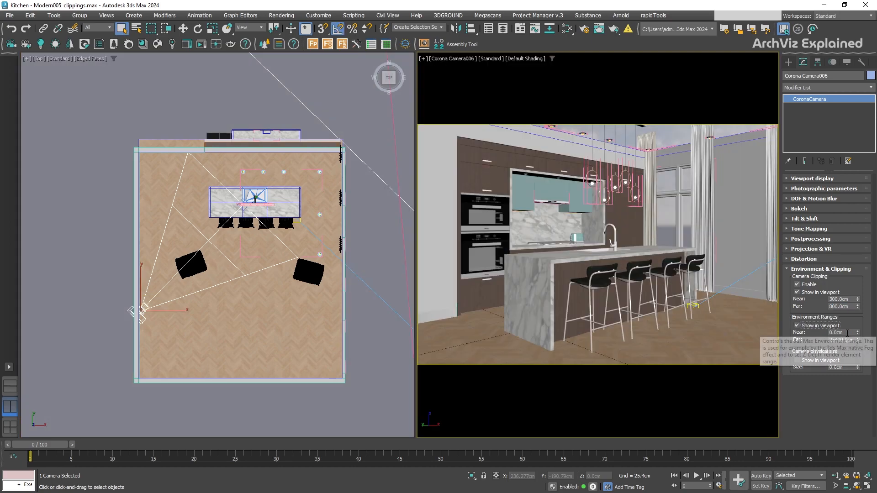
- Set the camera's environment range to 200 cm near and 700 cm far
click(845, 333)
text(200)
key(Tab)
text(700)
key(Return)
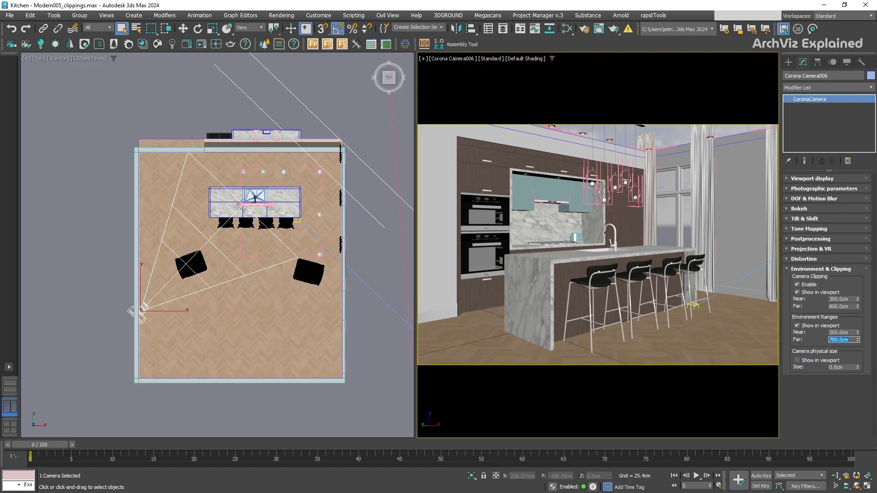
- Add a CGeometry_ZDepth render element in the render setup
click(583, 30)
click(256, 160)
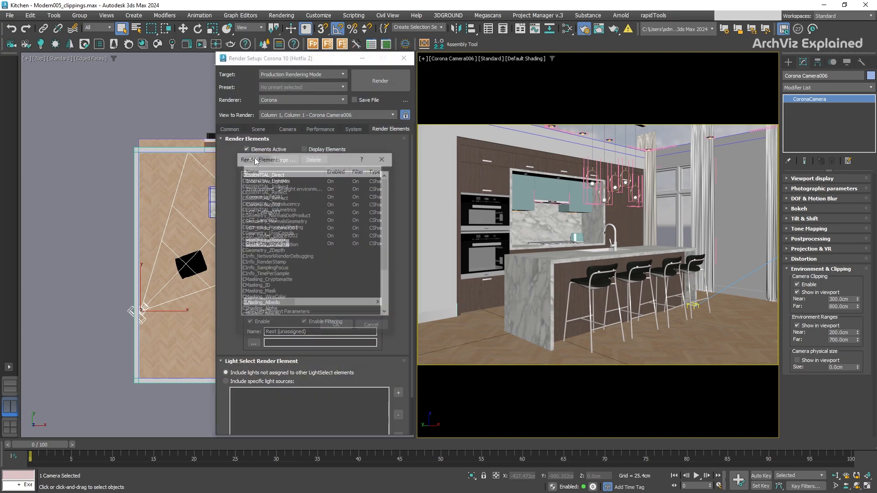
double_click(276, 251)
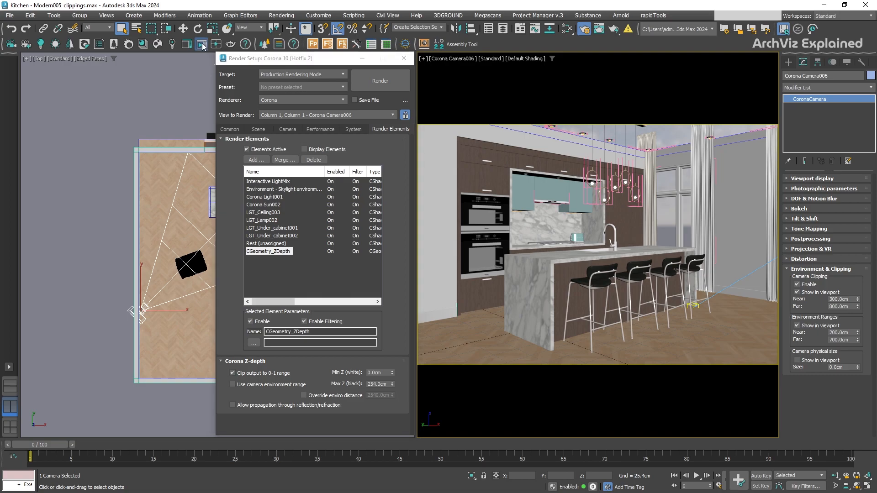
- Start an interactive render from the camera and display its CGeometry_ZDepth pass
click(380, 81)
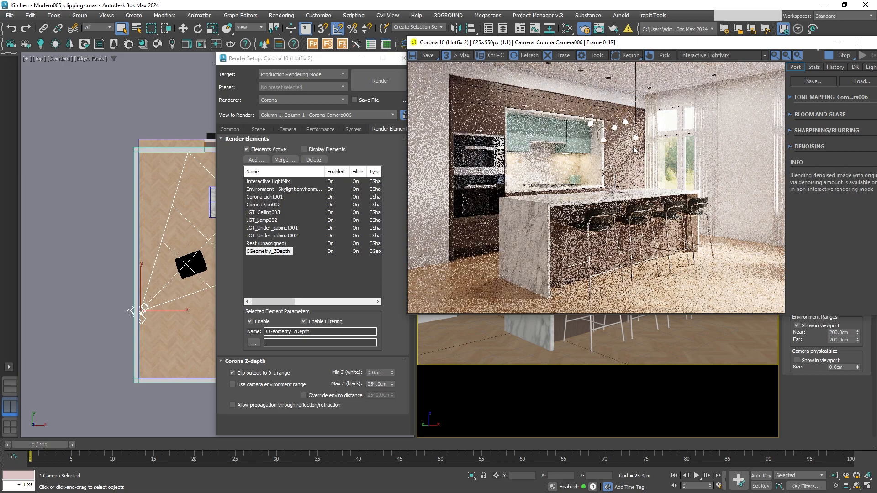
click(715, 56)
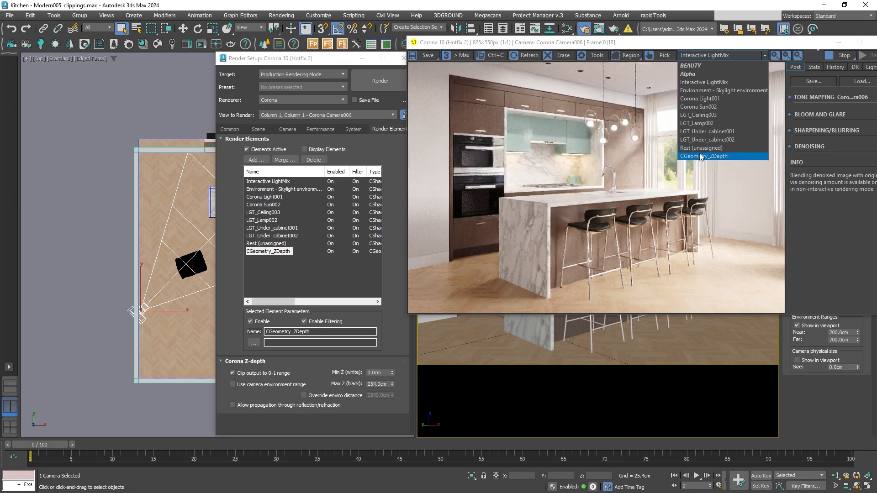
click(702, 157)
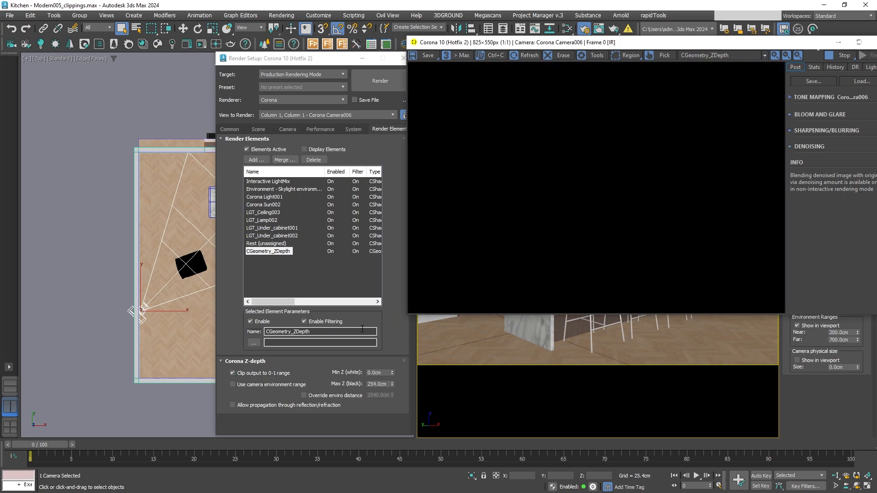
- Make the Z-depth element use the camera environment range, set the camera's far range to 1500 cm, and toggle the option to refresh the pass
click(263, 386)
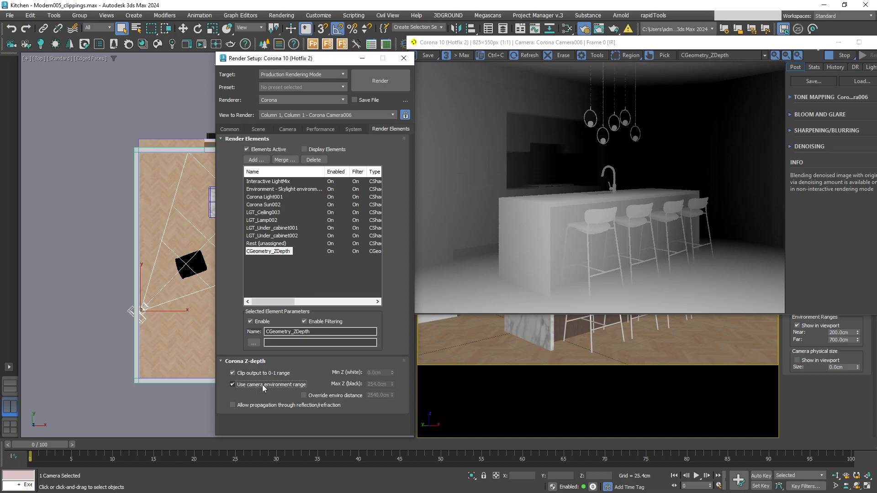
double_click(842, 340)
text(1500)
key(Return)
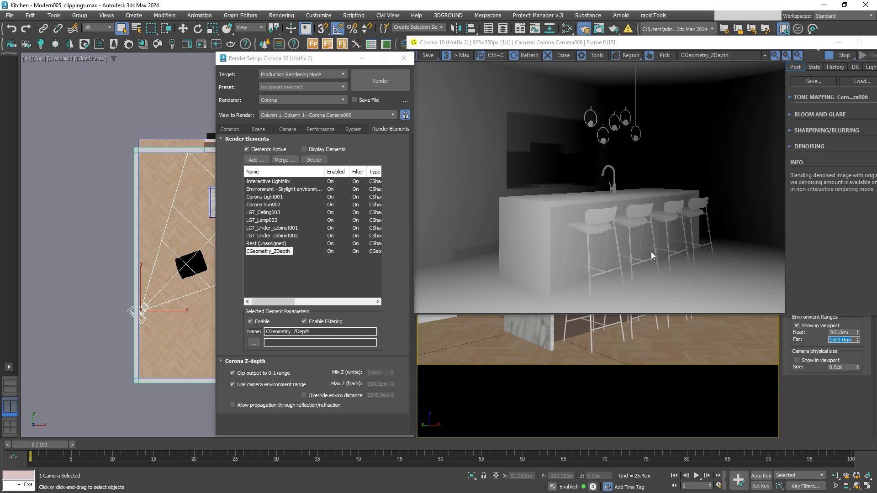
click(238, 383)
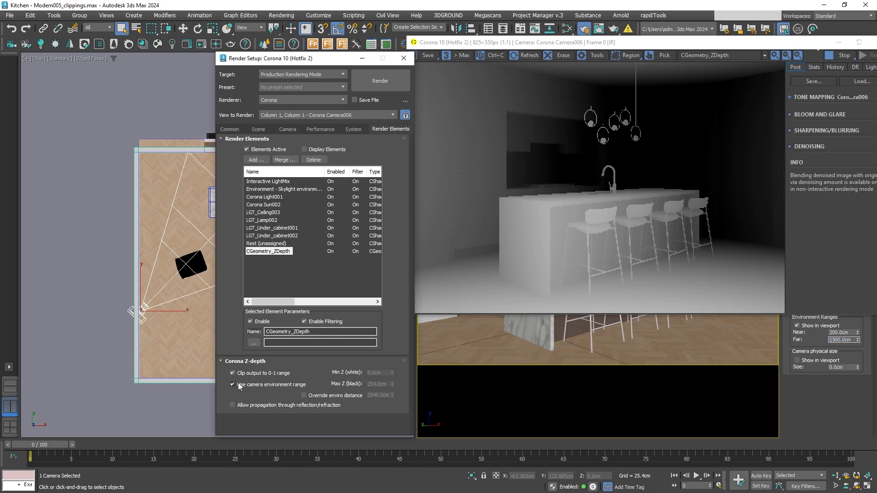
click(232, 385)
click(237, 384)
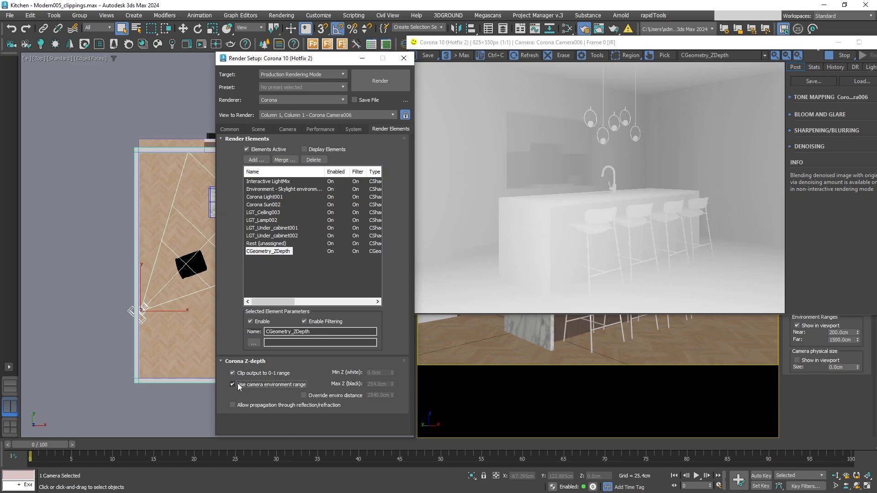
- Turn off the Z-depth camera environment range, set Min Z to 200 cm and Max Z to 1500 cm, and re-enable the camera range
click(237, 384)
drag(383, 372, 334, 380)
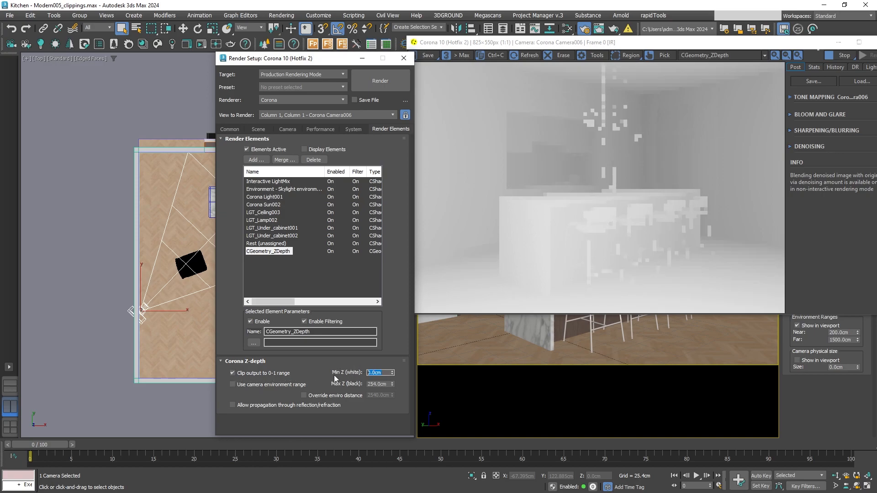
text(200)
key(Return)
drag(386, 384, 357, 384)
text(1500)
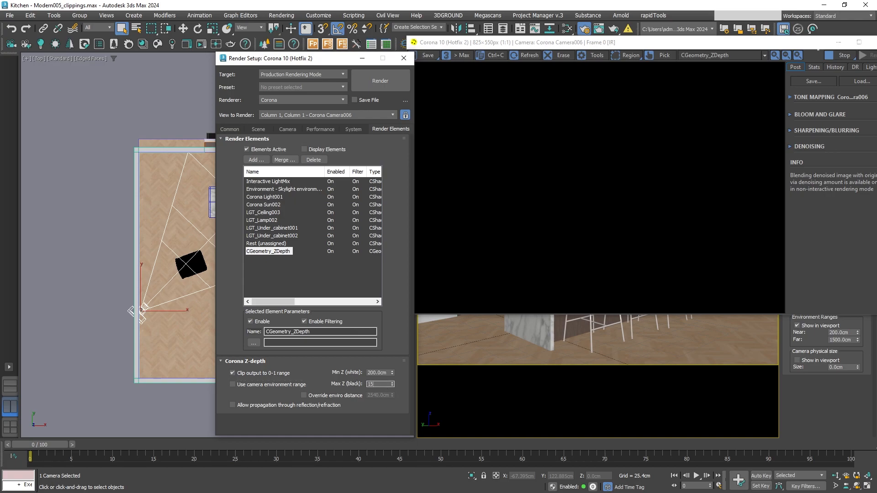
key(Return)
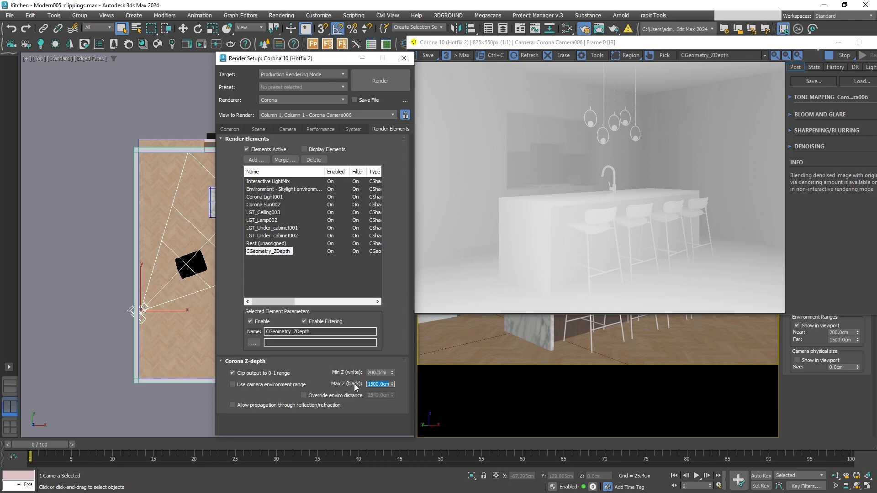
click(266, 386)
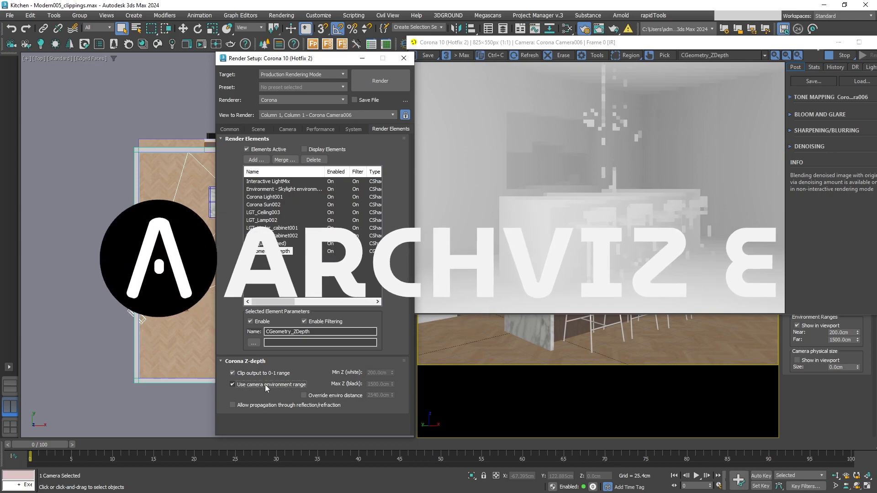